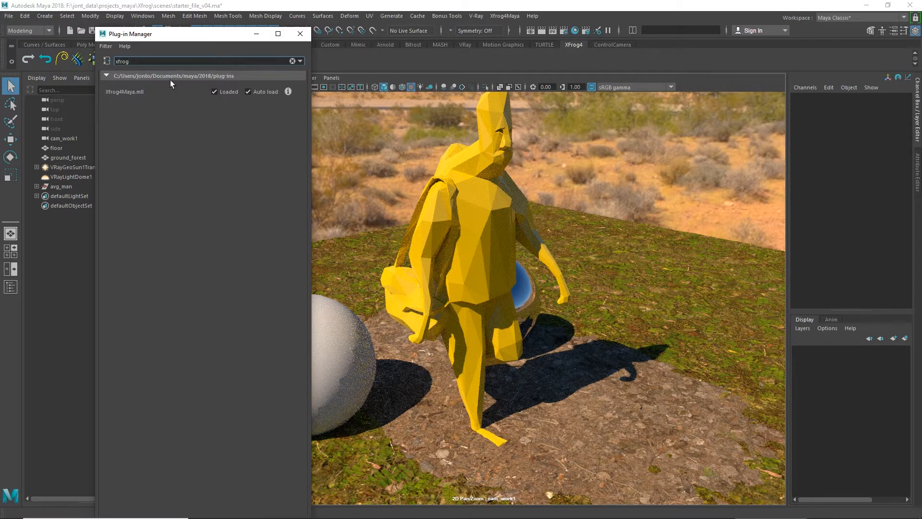
Step: Clear the plug-in search, close the Plug-in Manager, and look over the Xfrog4Maya commands
click(292, 61)
click(301, 34)
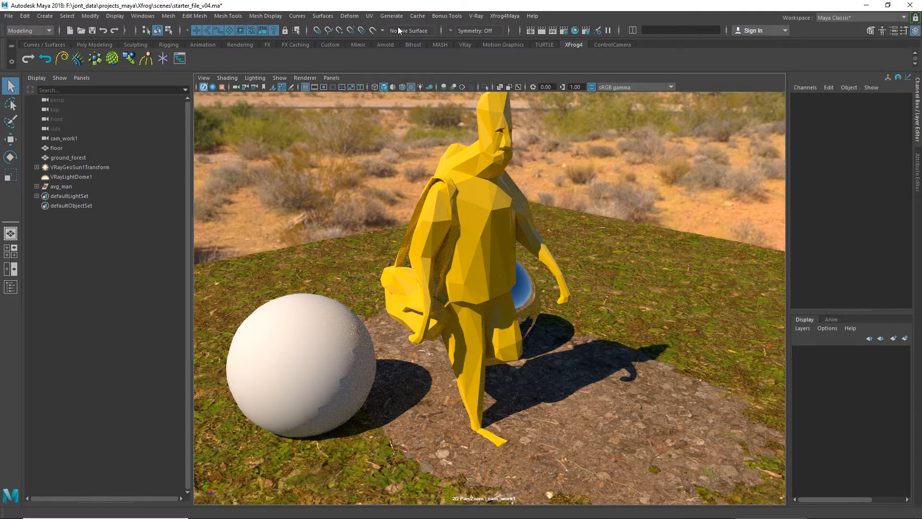
click(505, 16)
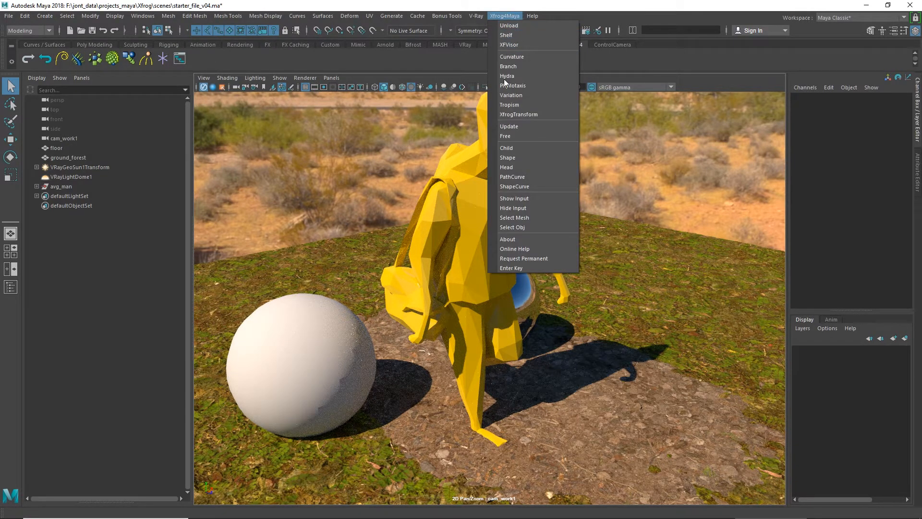
click(217, 60)
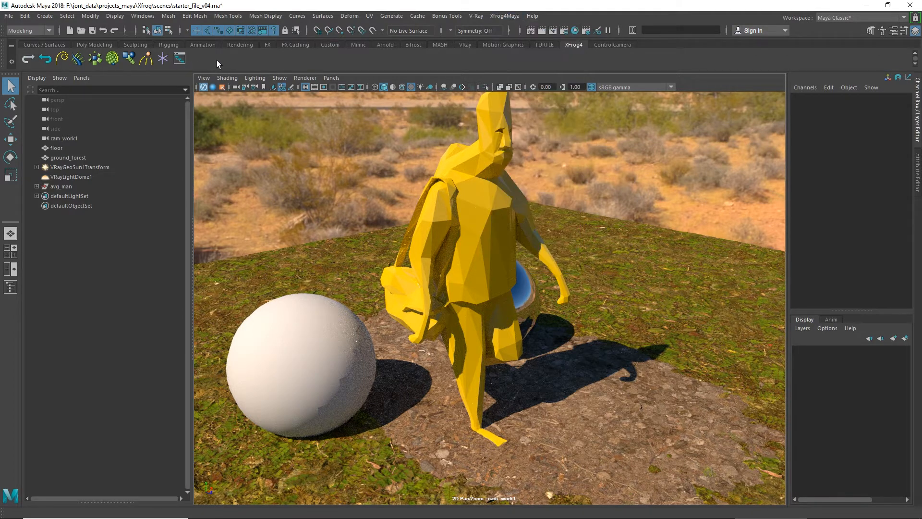
Step: Open the Xfrog visor, dock the Xfrog4Maya panel in place of the Outliner, and close the floating visor
click(179, 58)
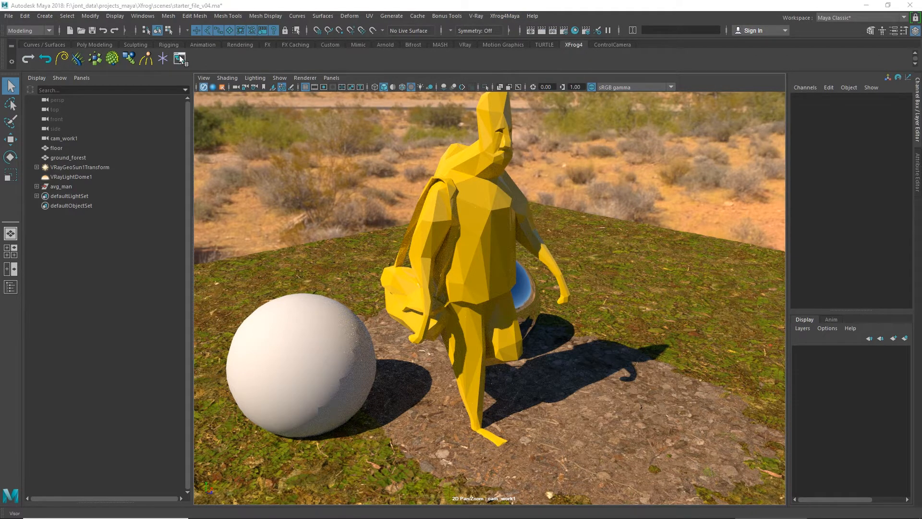
mouse_move(217, 117)
mouse_down()
mouse_move(234, 133)
mouse_move(223, 129)
mouse_up()
click(82, 77)
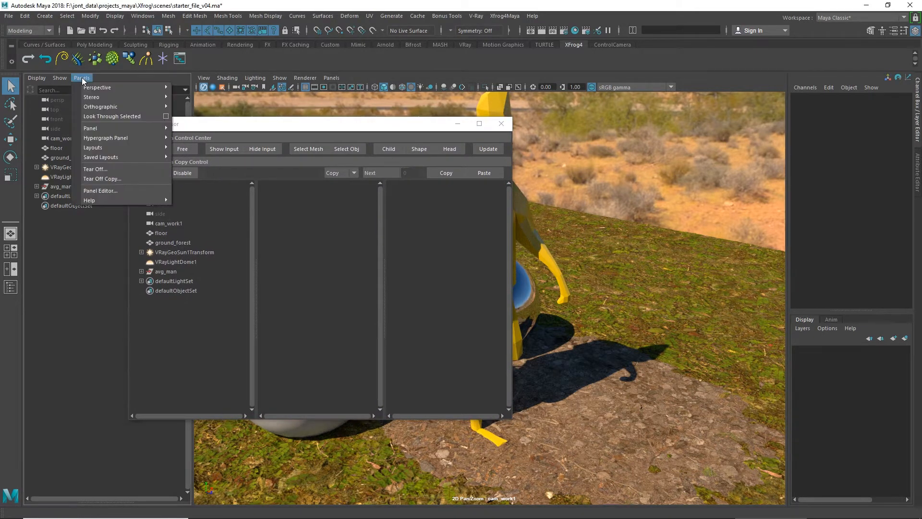
mouse_move(120, 129)
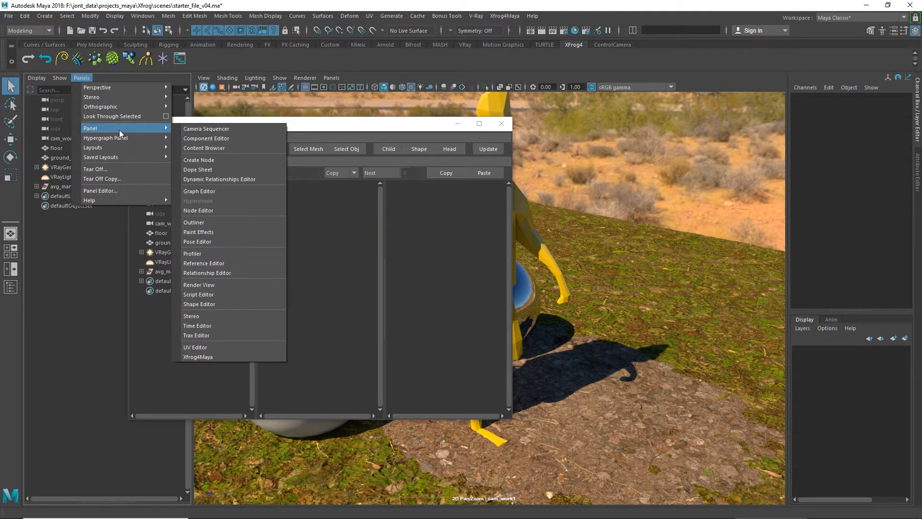
click(197, 358)
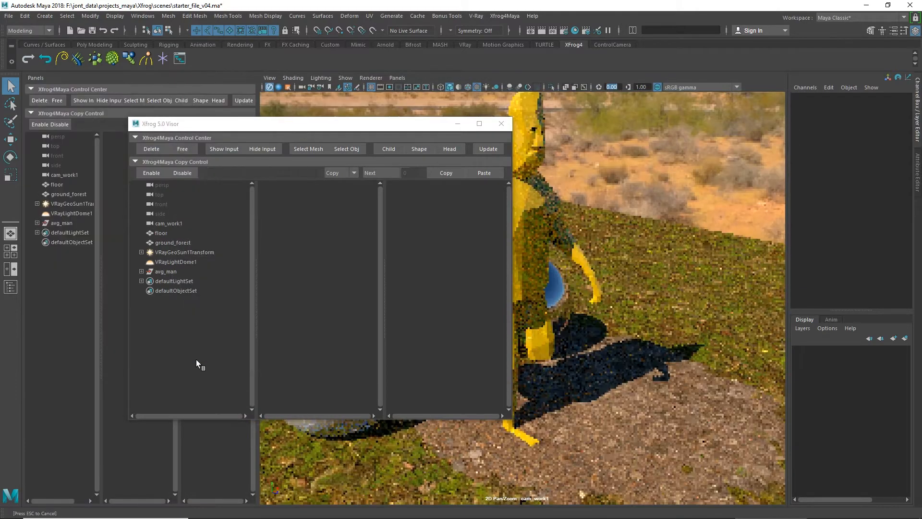
click(501, 124)
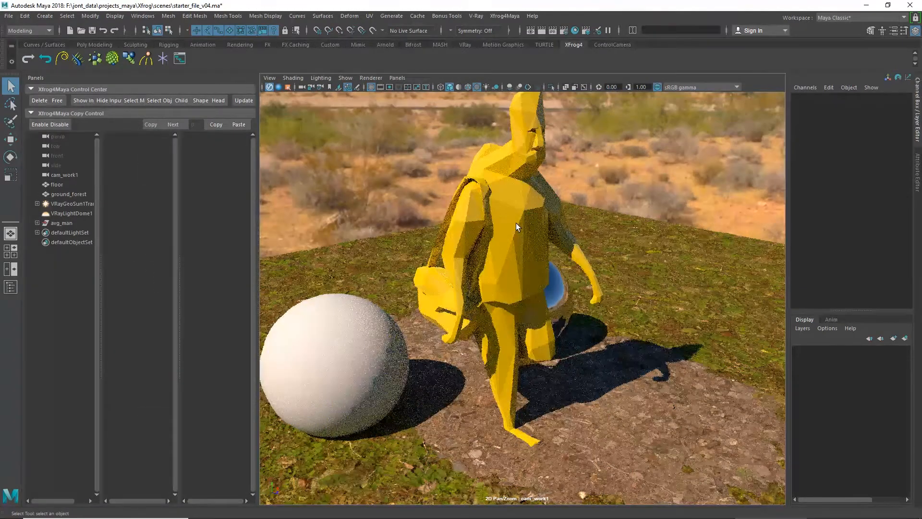
Step: Create two Xfrog Branch objects in the scene
alt+middle_drag(509, 215, 508, 237)
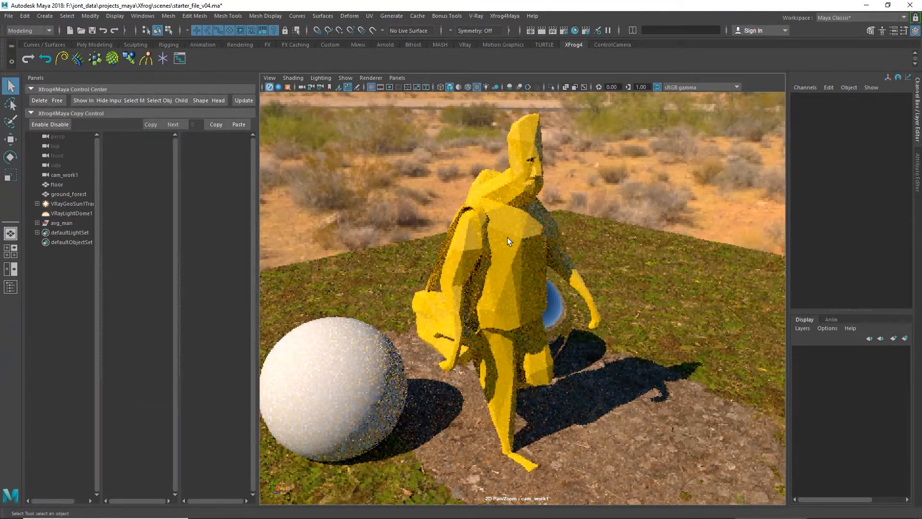
scroll(516, 255, down, 5)
alt+drag(516, 257, 539, 321)
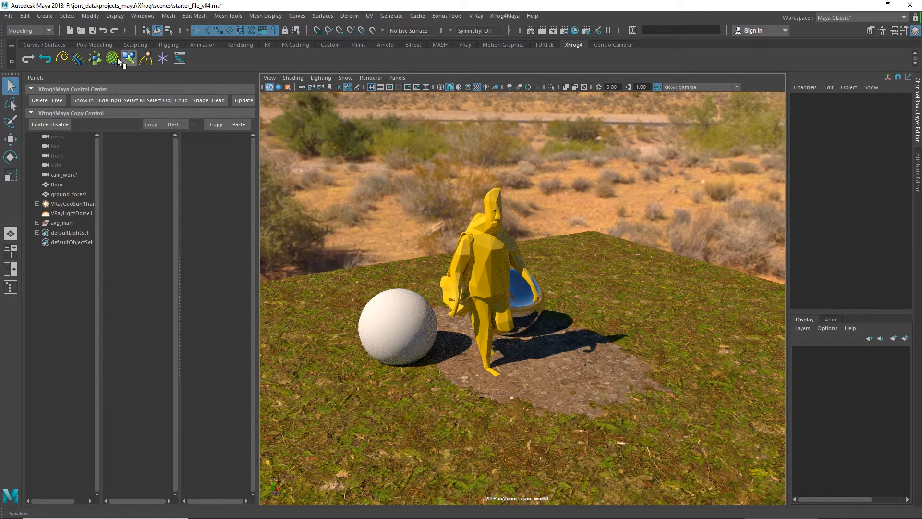
click(78, 60)
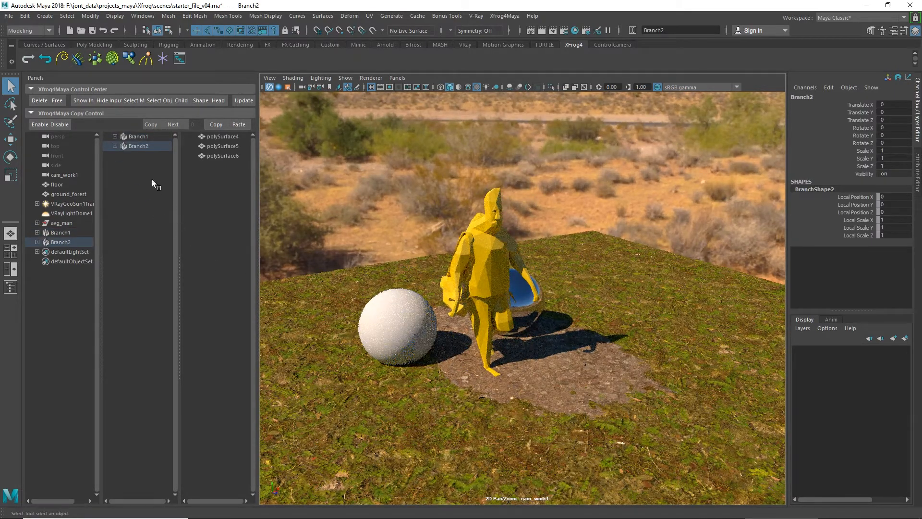
Step: Set Scale X, Y and Z to 40 for the curves and NURBS circles of both Branch1 and Branch2
click(115, 146)
click(115, 137)
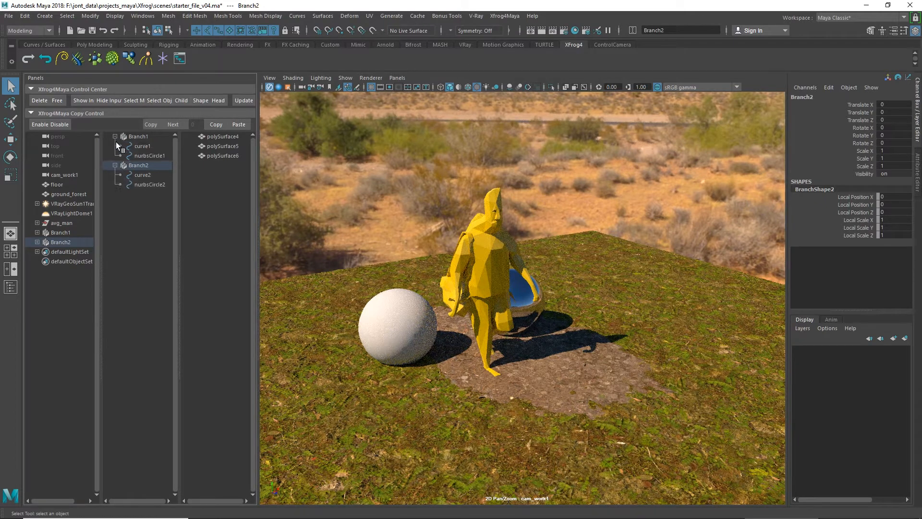
click(142, 146)
ctrl+click(144, 155)
ctrl+click(144, 175)
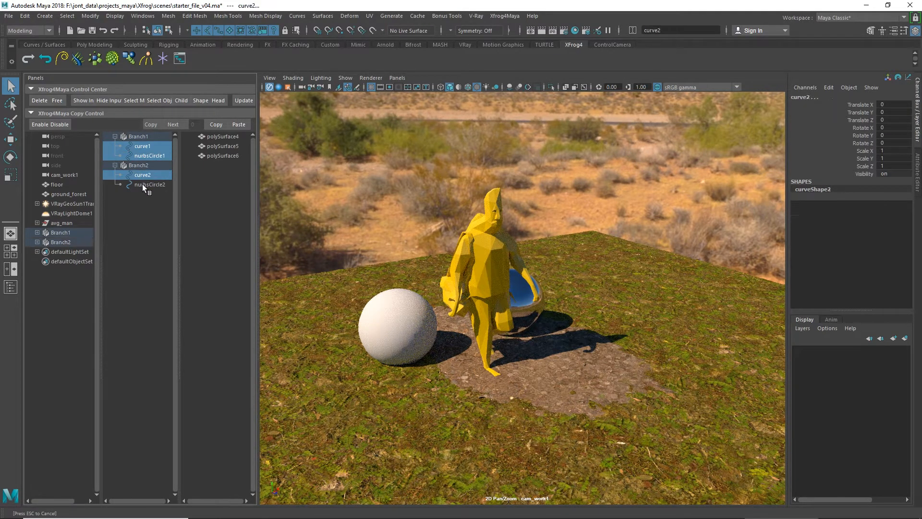
ctrl+click(143, 184)
drag(888, 153, 890, 165)
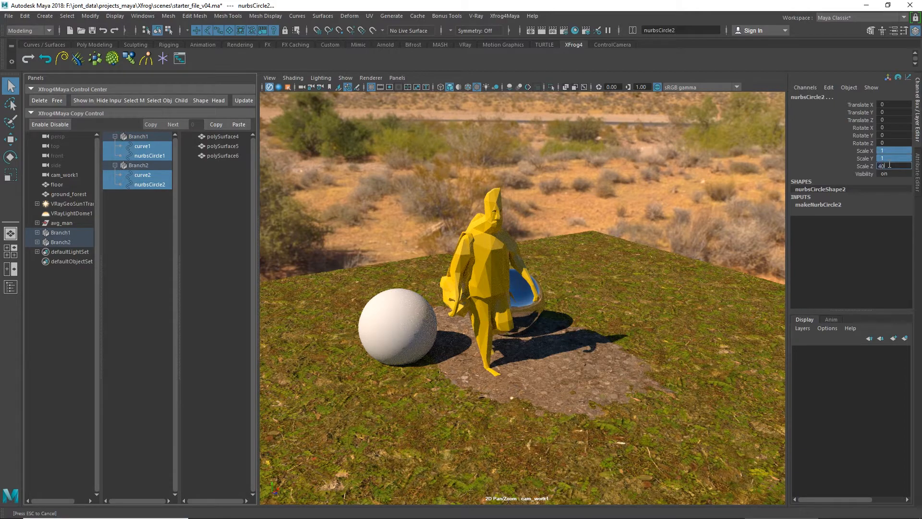
key(Return)
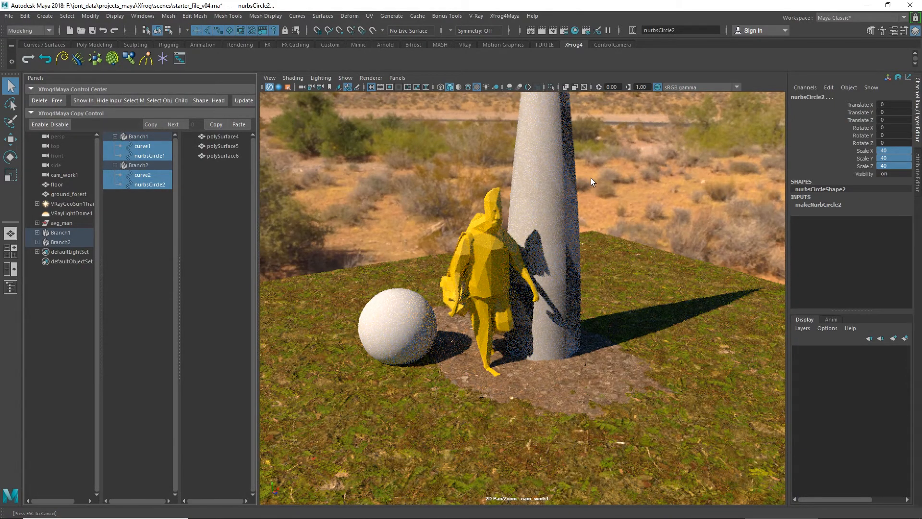
Step: Apply the bark material to Branch1 and Branch2
alt+middle_drag(591, 178, 556, 252)
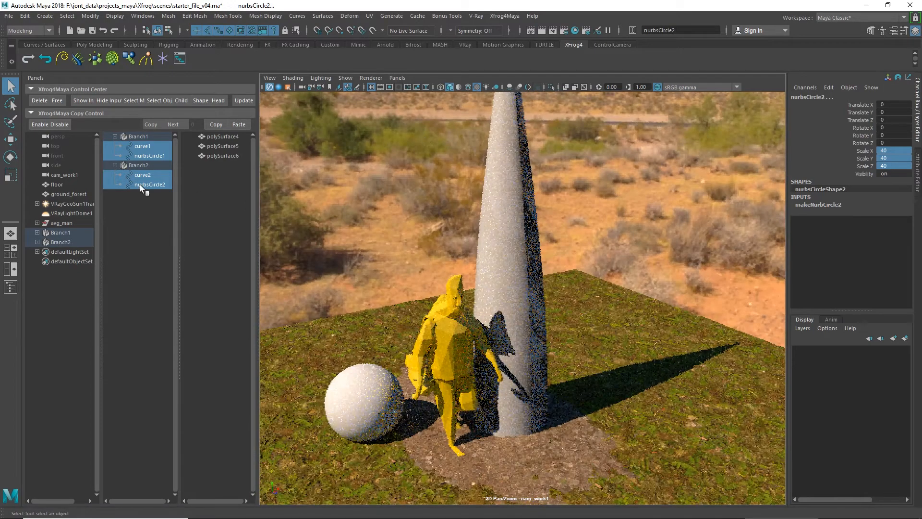
click(136, 137)
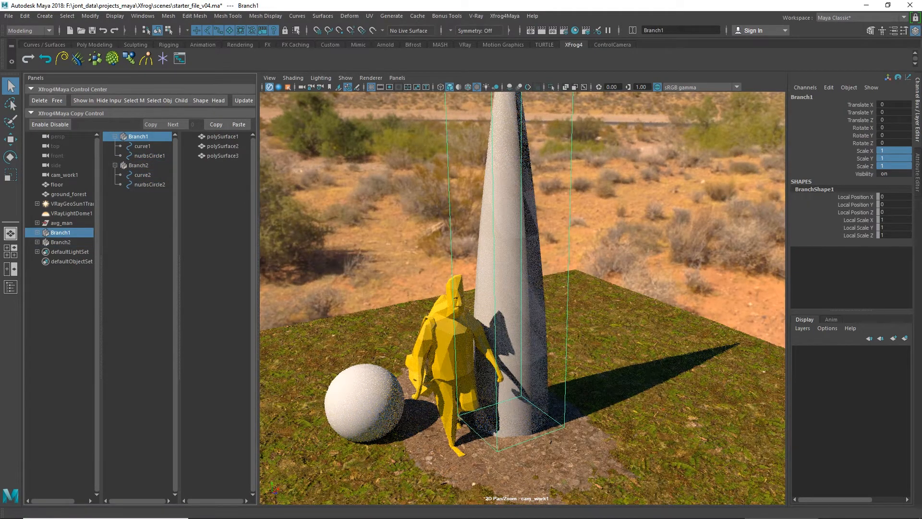
click(137, 164)
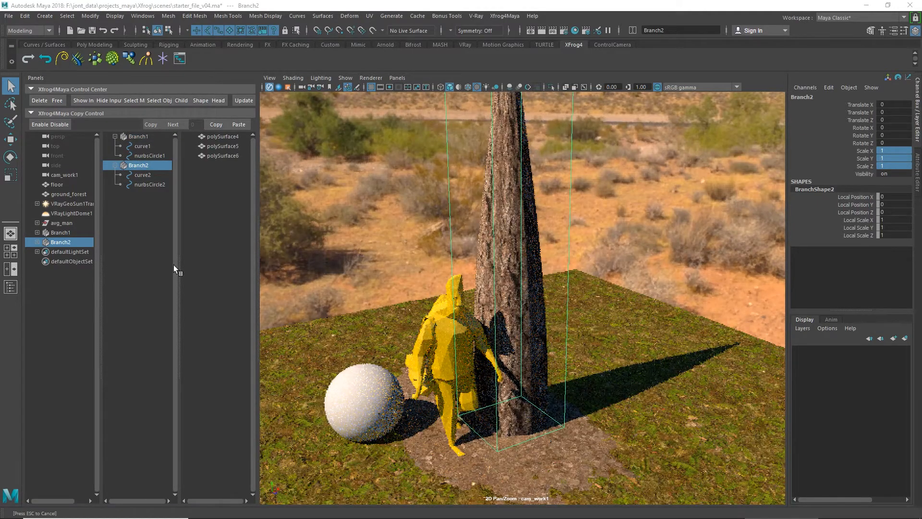
Step: Hide the avg_man figure and VRayLightDome1, and switch the viewport from the V-Ray render to the standard shaded display
click(62, 223)
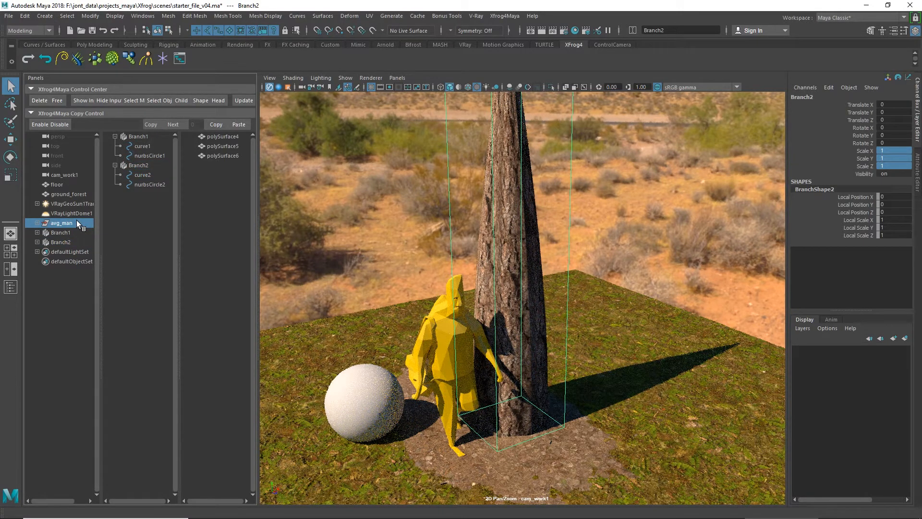
key(ctrl+h)
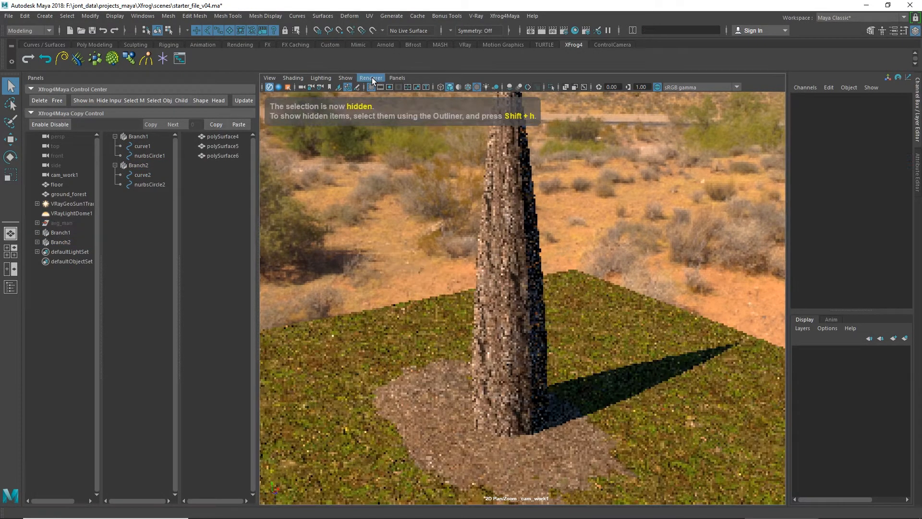
click(370, 77)
click(377, 93)
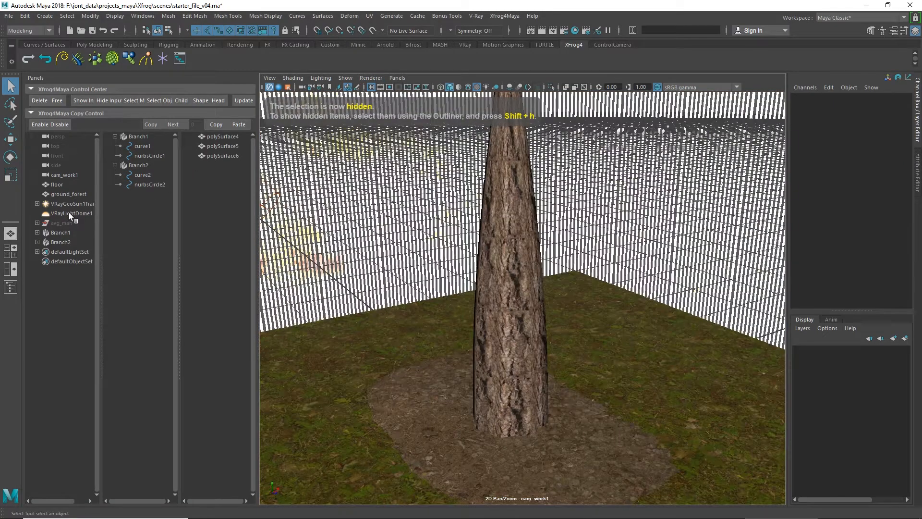
click(69, 212)
key(ctrl+h)
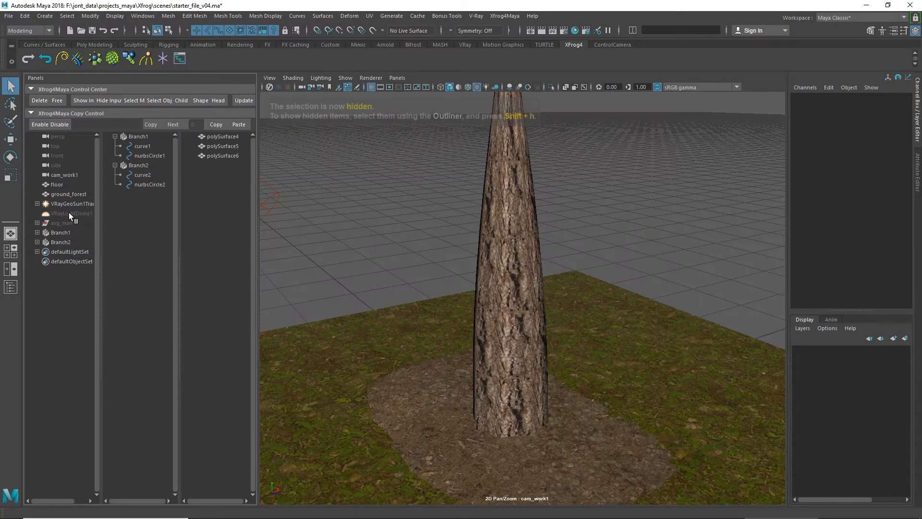
Step: Select Branch2, try moving it away from the trunk, and undo the move
scroll(530, 308, down, 5)
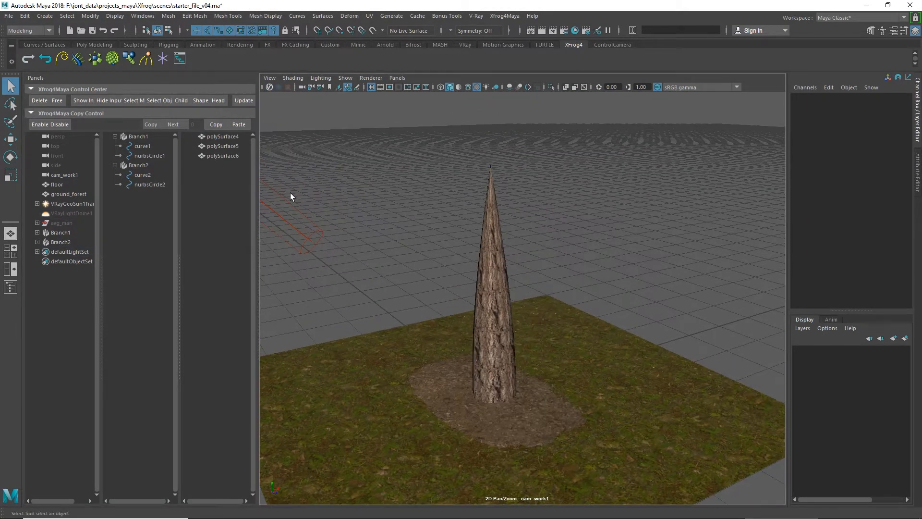
click(144, 165)
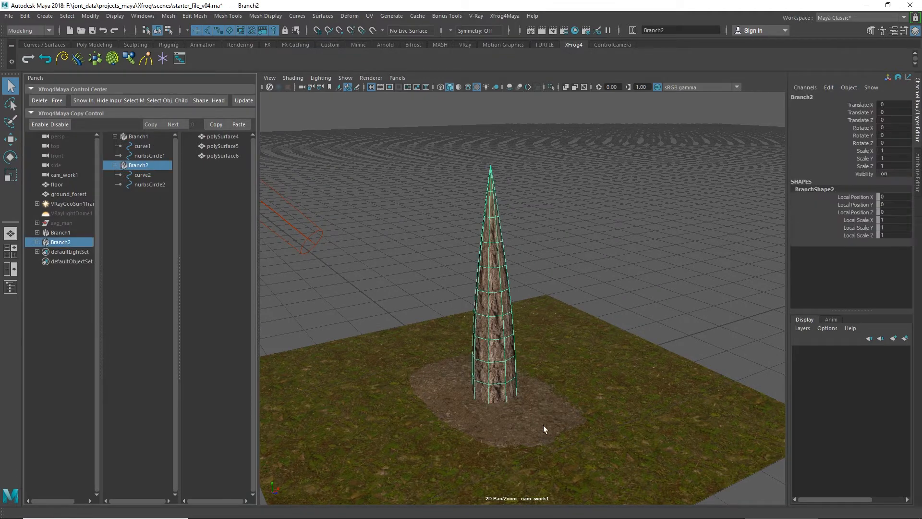
key(w)
drag(528, 380, 619, 348)
key(ctrl+z)
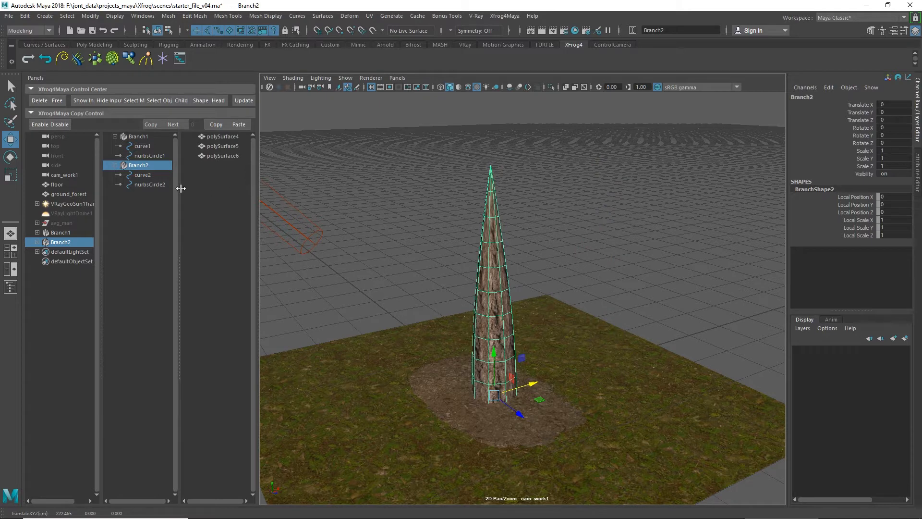
Step: Make Branch2 a child of Branch1 so that its branches grow along the trunk
ctrl+click(146, 136)
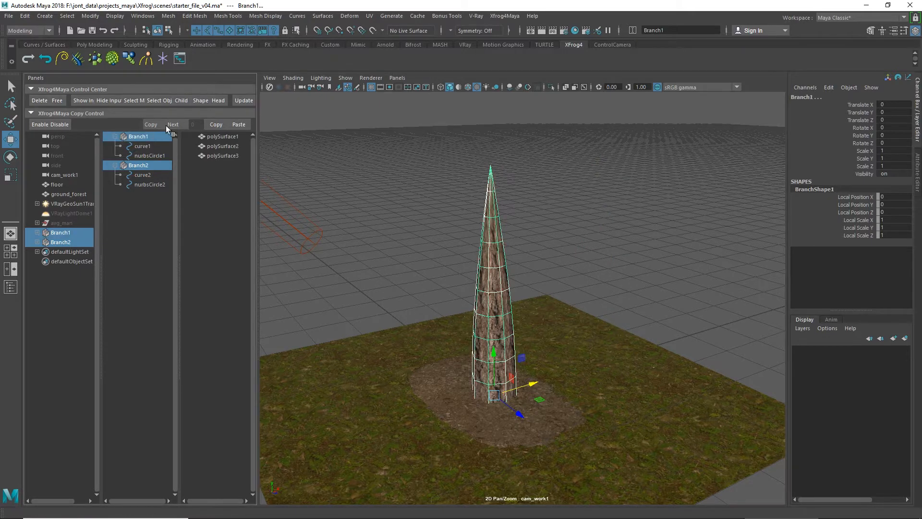
click(183, 100)
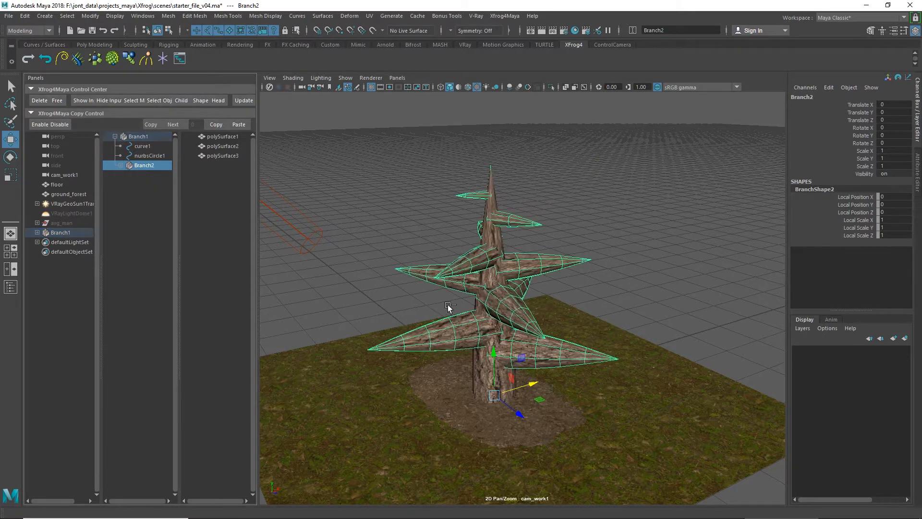
Step: Thin the child branches by uniformly scaling nurbsCircle2 under Branch2 to about 25.9
click(121, 165)
click(150, 174)
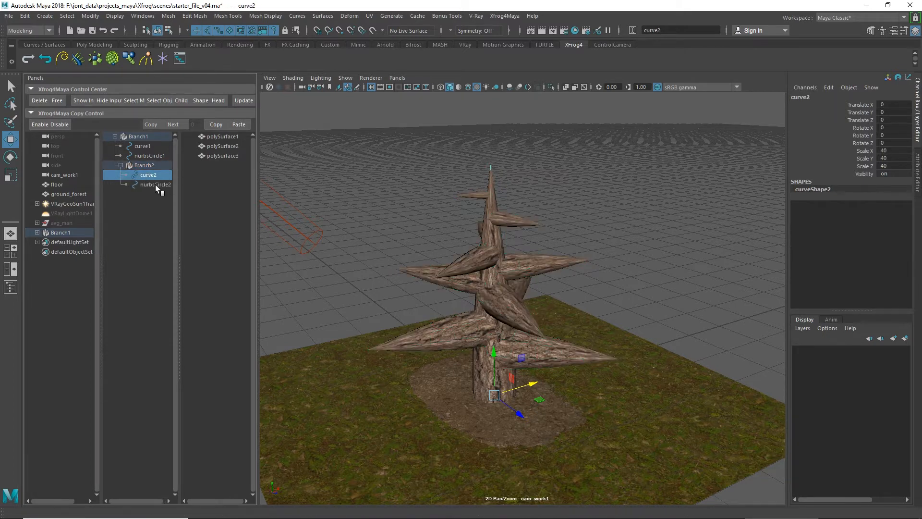
click(155, 184)
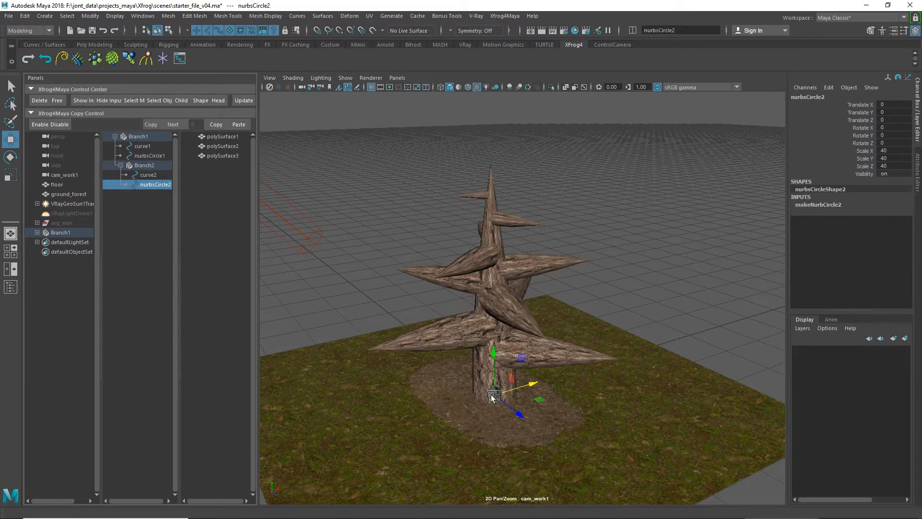
key(e)
key(r)
drag(495, 397, 458, 399)
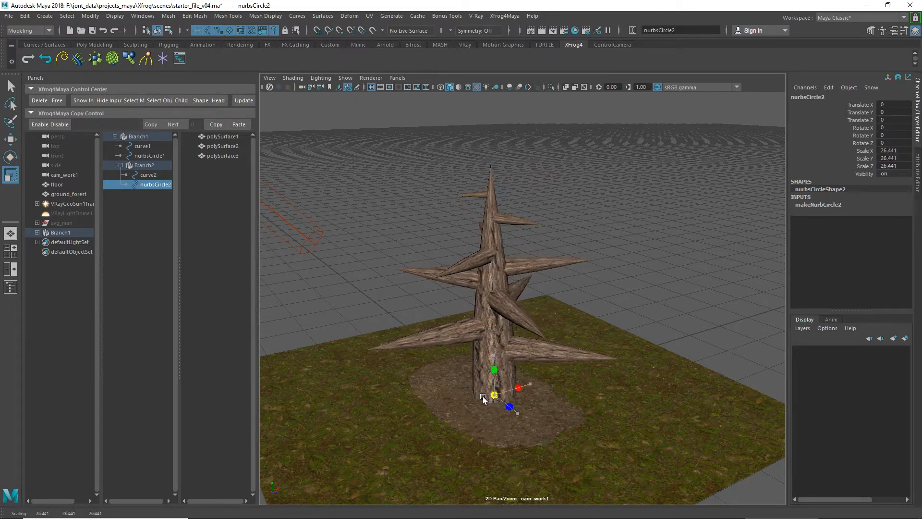
Step: Lengthen the trunk by uniformly scaling curve1 under Branch1 to about 46.6
click(139, 147)
drag(495, 395, 534, 390)
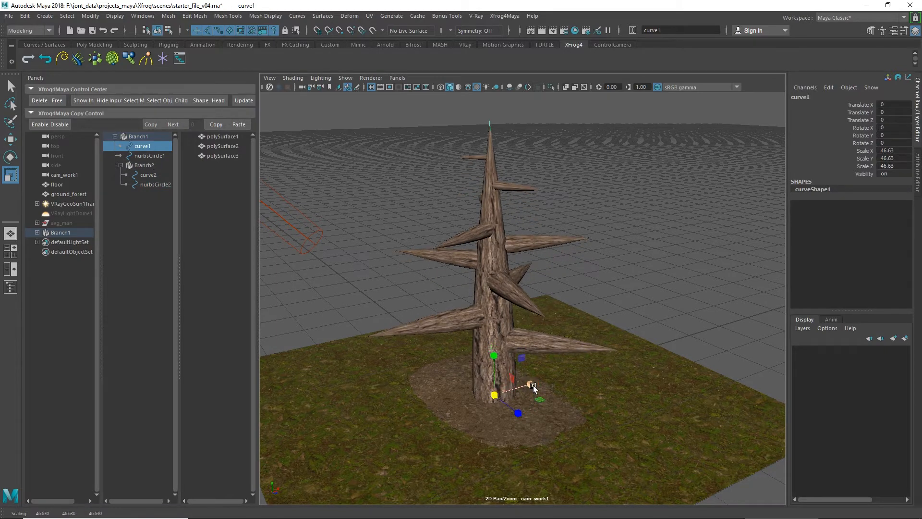
Step: Add a nonlinear Bend deformer to the trunk's curve1 and open the bend1 attributes
alt+middle_drag(565, 347, 555, 377)
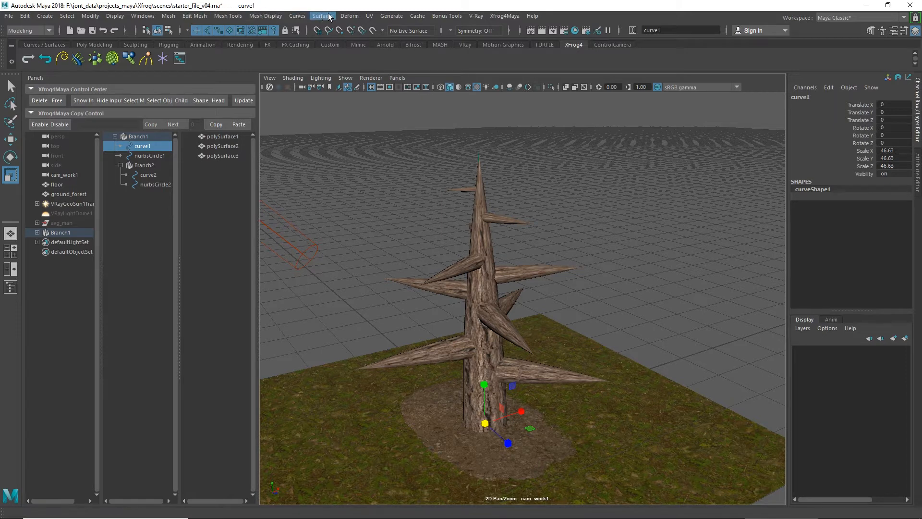
click(350, 16)
mouse_move(438, 160)
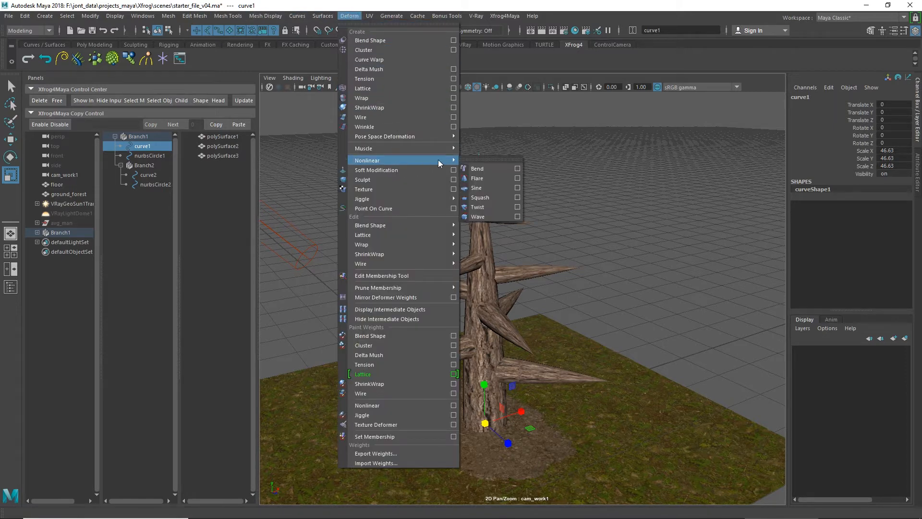
click(488, 168)
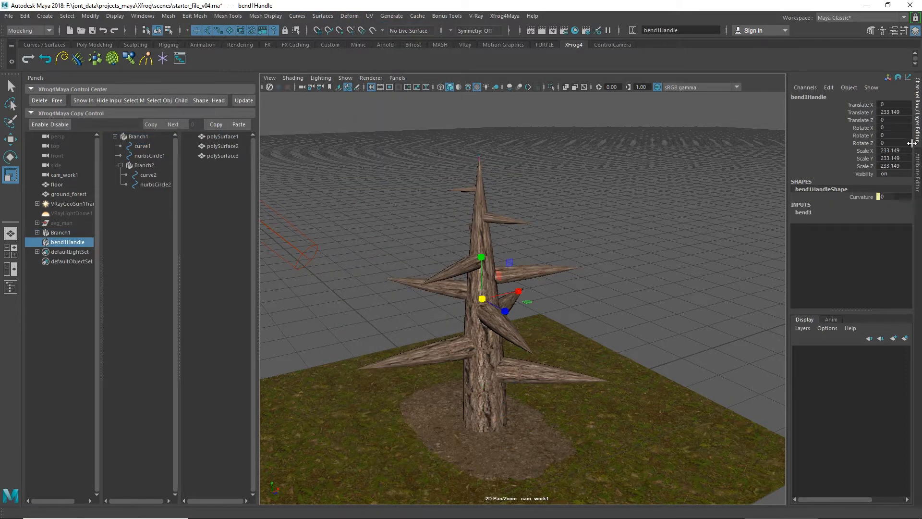
click(918, 171)
click(816, 96)
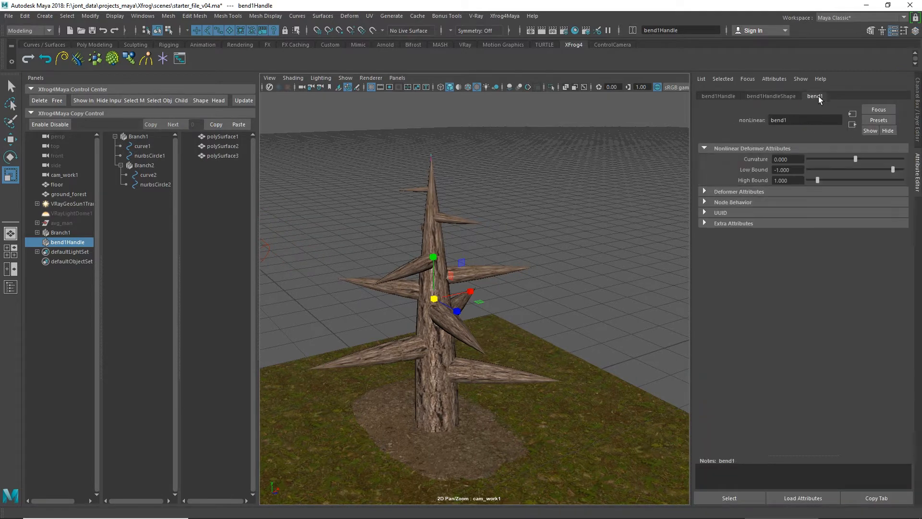
Step: Set the bend deformer's low bound to 0 and its curvature to about 144.7 so only the upper trunk bends
drag(855, 158, 880, 160)
click(796, 171)
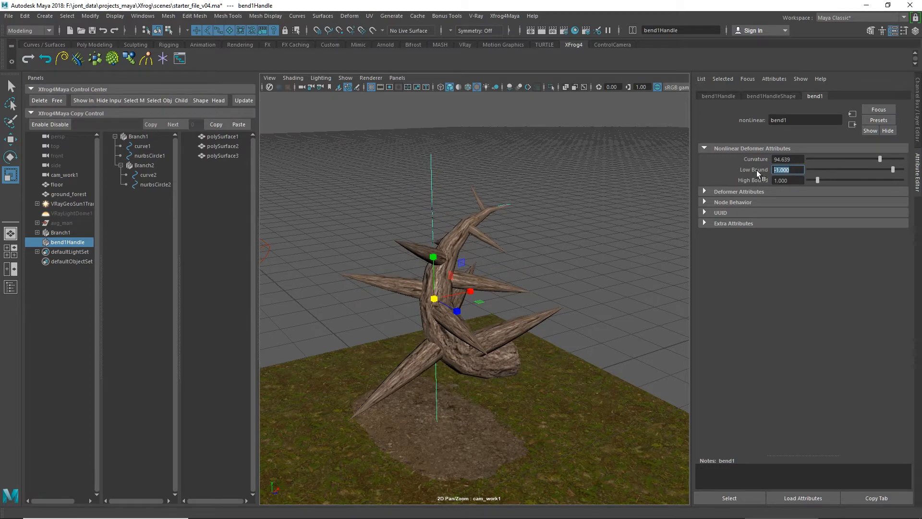
text(0)
key(Return)
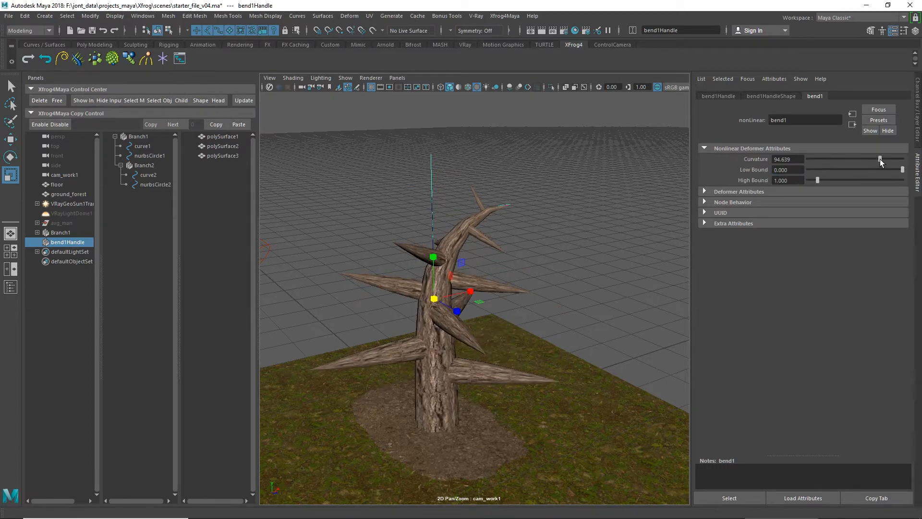
drag(880, 159, 893, 163)
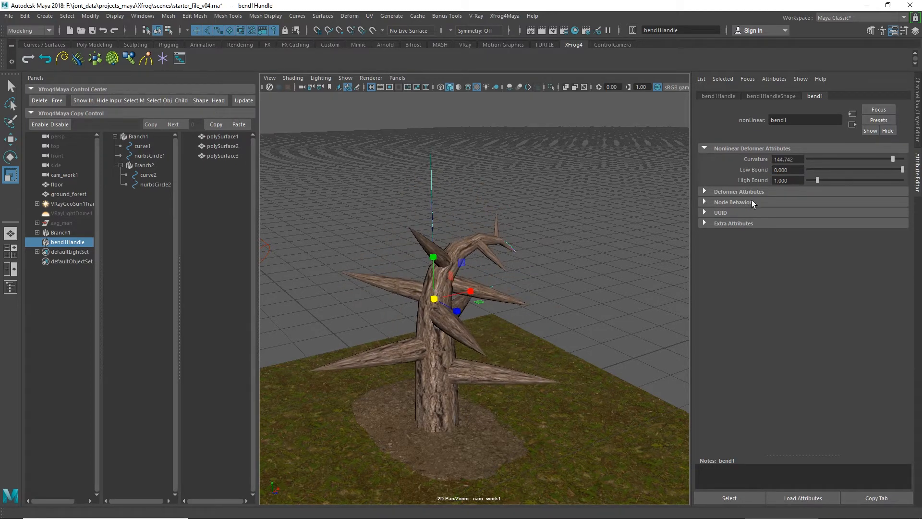
Step: Lower the bend handle along the trunk and rotate it to change the direction of the bend
key(w)
drag(434, 259, 447, 287)
key(e)
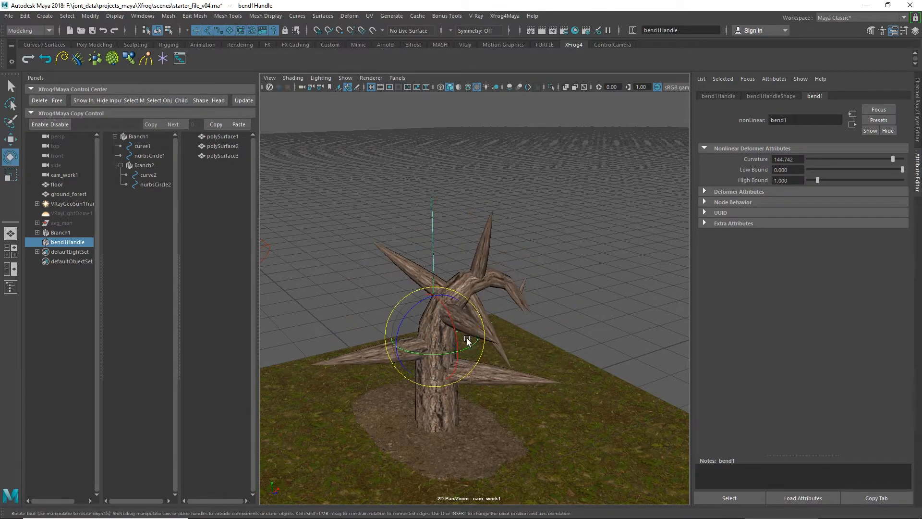
drag(468, 339, 360, 369)
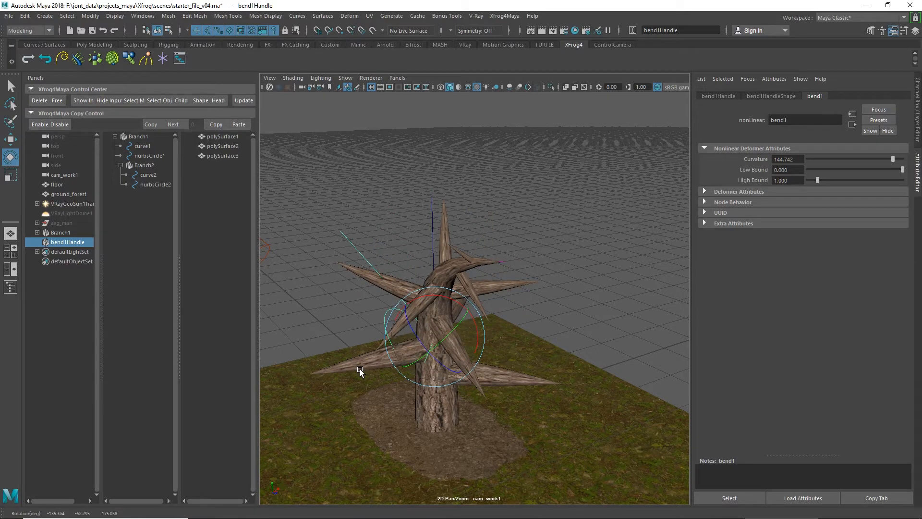
Step: Delete the bend handle to remove the bend from the trunk
key(Delete)
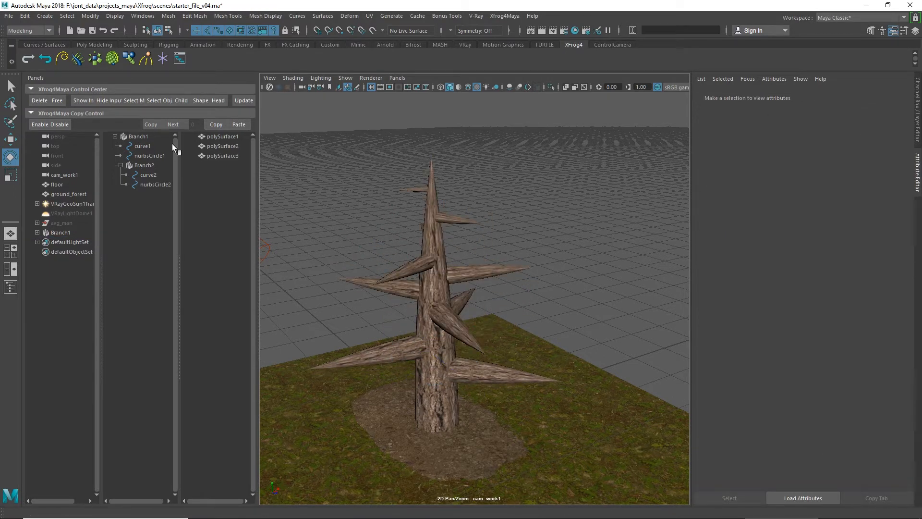
Step: Switch curve1 under Branch1 to control-vertex editing and shift vertices 5–6 sideways to curve the middle of the trunk
click(153, 148)
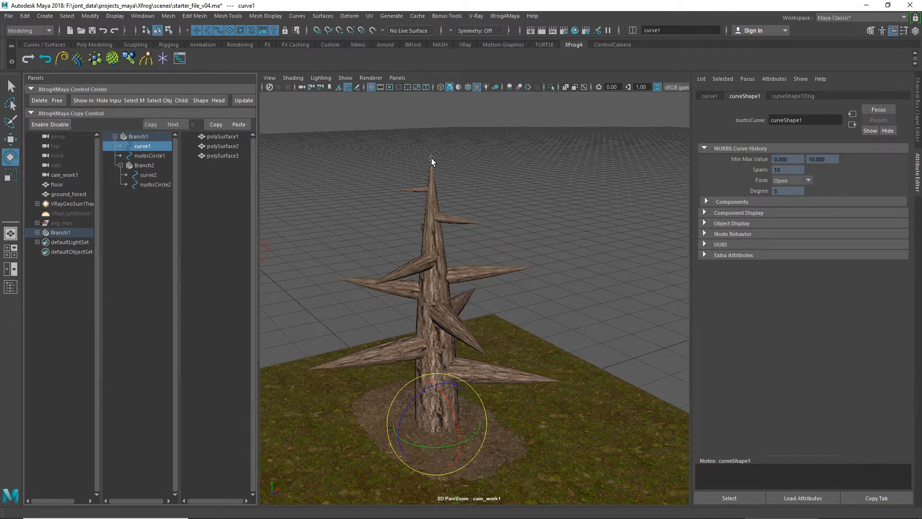
right_drag(431, 157, 405, 159)
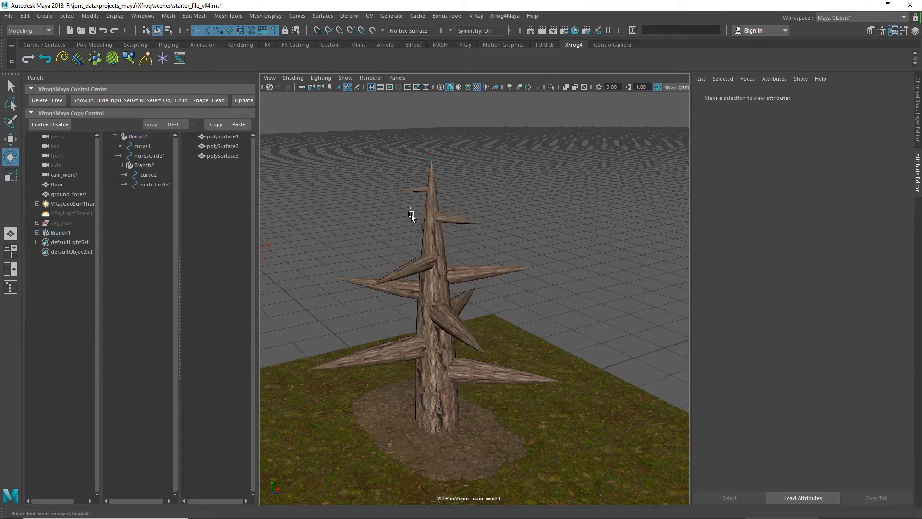
drag(411, 214, 455, 263)
key(Left)
key(Left)
key(Left)
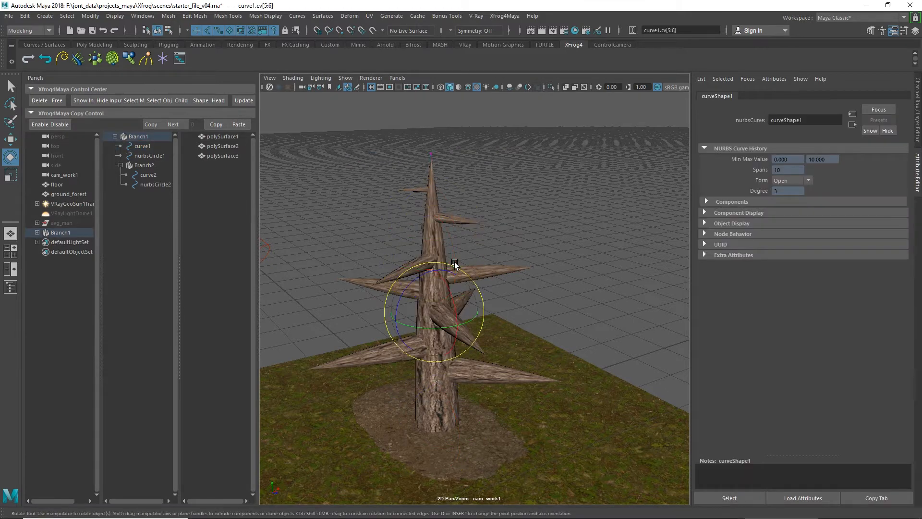
key(w)
drag(461, 314, 453, 321)
Step: Shift curve1's vertices 8–9 and 2–3 sideways to give the upper and lower trunk an irregular shape
key(Right)
key(Right)
key(Right)
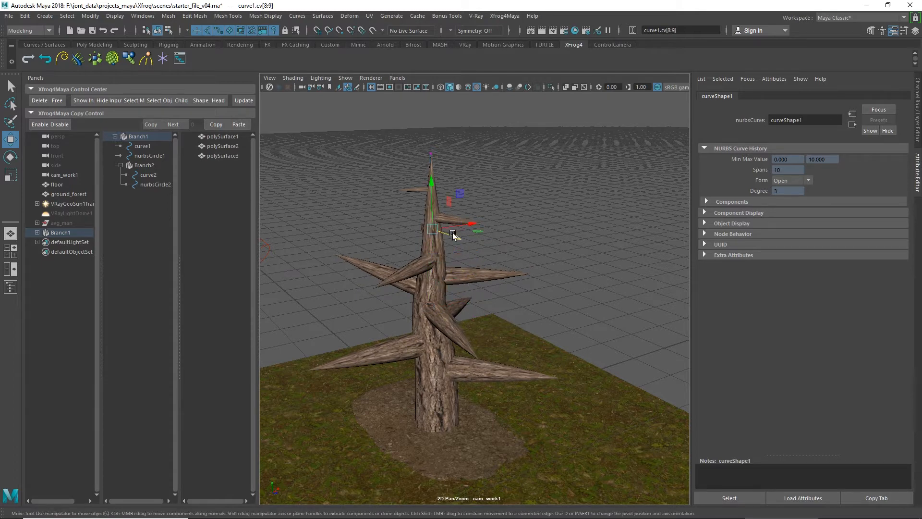
key(Left)
key(Left)
key(Left)
key(Left)
key(Left)
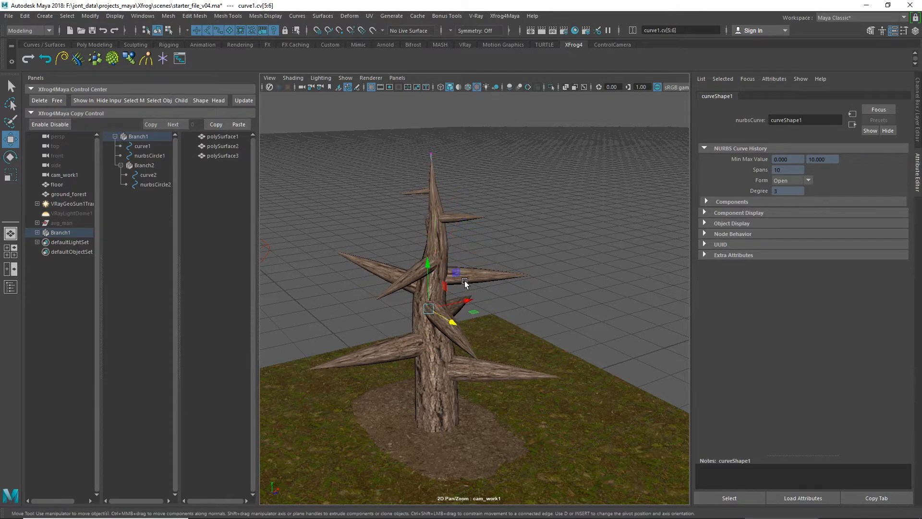
key(Left)
drag(474, 377, 484, 375)
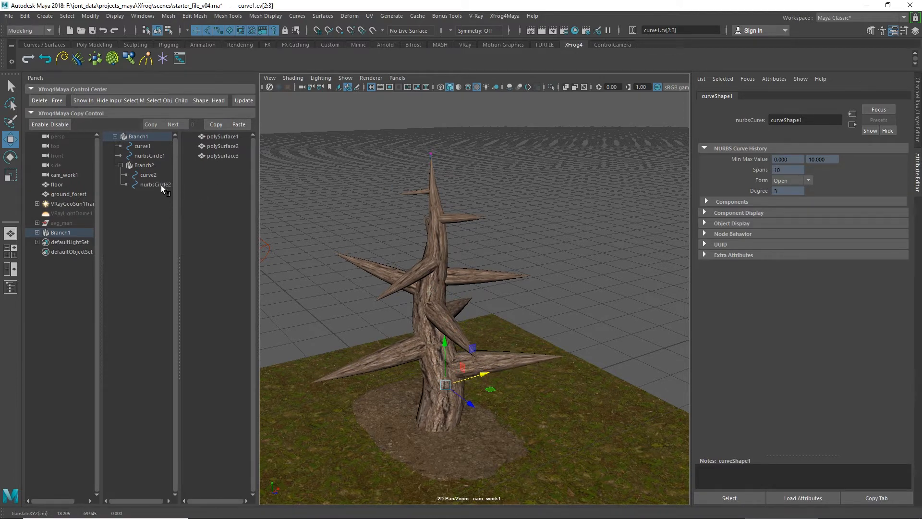
Step: Switch curve2 under Branch2 to control-vertex editing and move vertices 8–9 along the curve's length
click(147, 175)
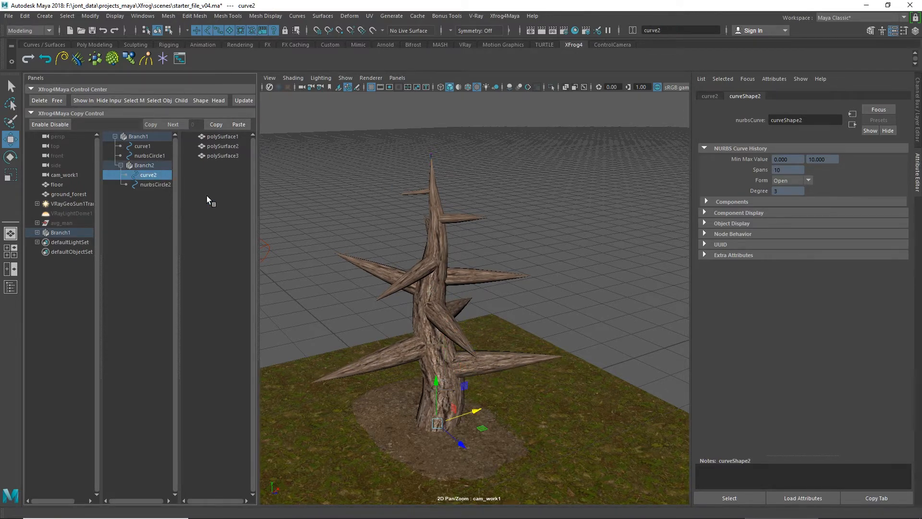
right_drag(434, 220, 369, 220)
drag(413, 243, 479, 252)
drag(441, 211, 443, 228)
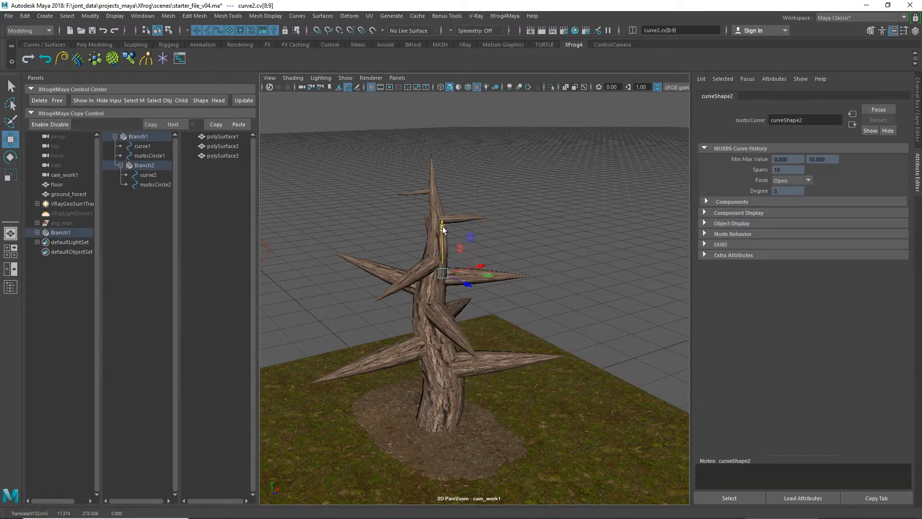
Step: Arch the child branches by offsetting curve2's middle control vertices and those nearer its base in opposite directions, and clear the selection
key(Right)
key(Left)
key(Left)
key(Left)
key(Left)
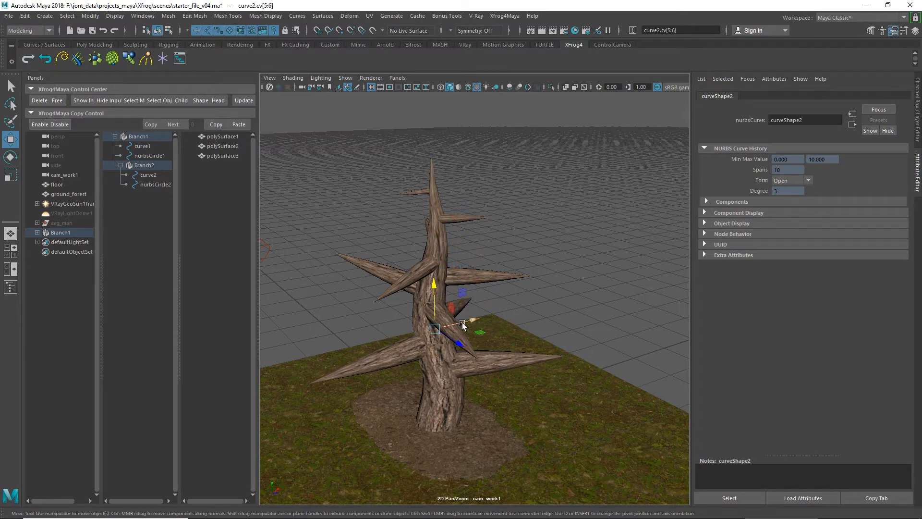
drag(460, 343, 467, 349)
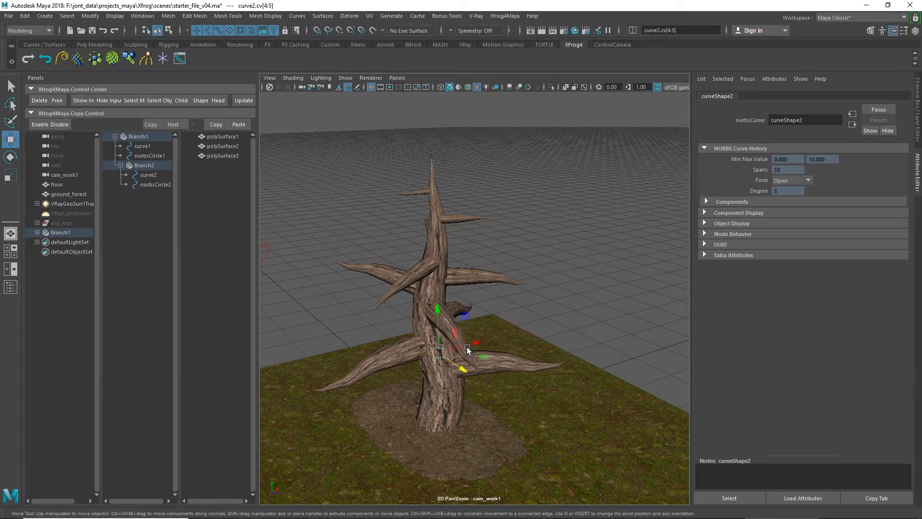
key(Left)
key(Left)
drag(459, 383, 447, 384)
click(543, 231)
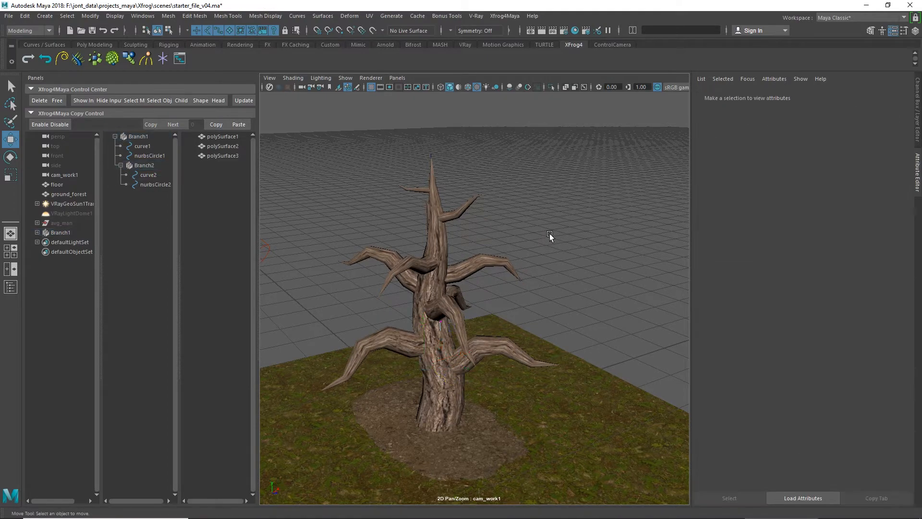
Step: Set Branch1's Path Smooth to 3 to smooth the trunk along its length
alt+drag(550, 234, 414, 232)
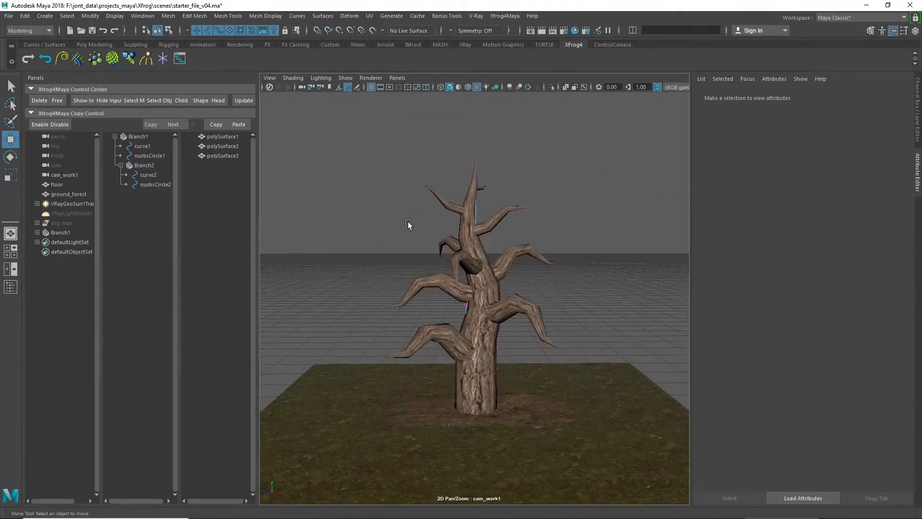
click(138, 137)
alt+drag(542, 225, 574, 274)
click(787, 158)
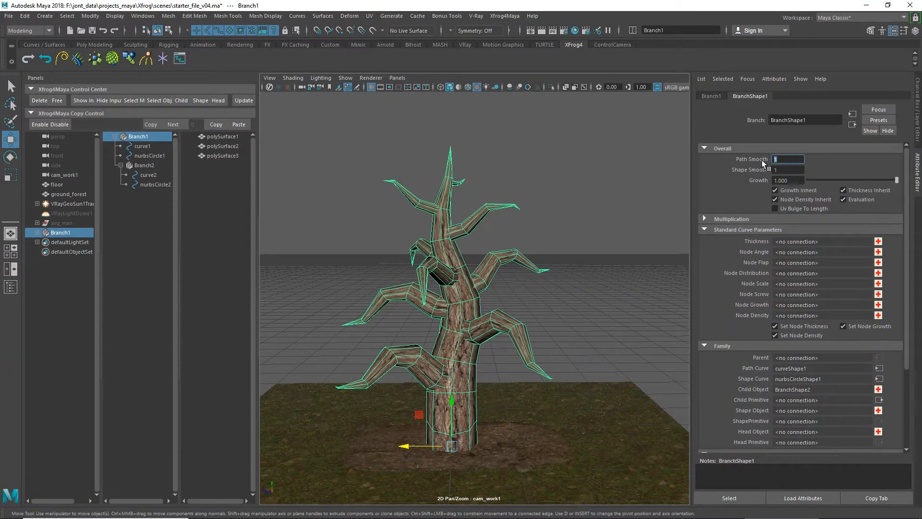
text(3)
key(Return)
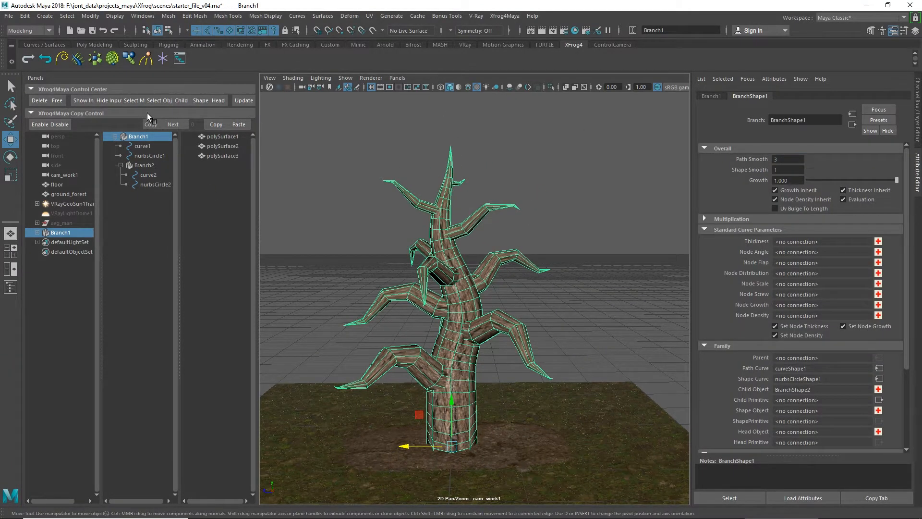
Step: Set Branch2's Path Smooth to 3 to smooth the child branches, and clear the selection
click(163, 166)
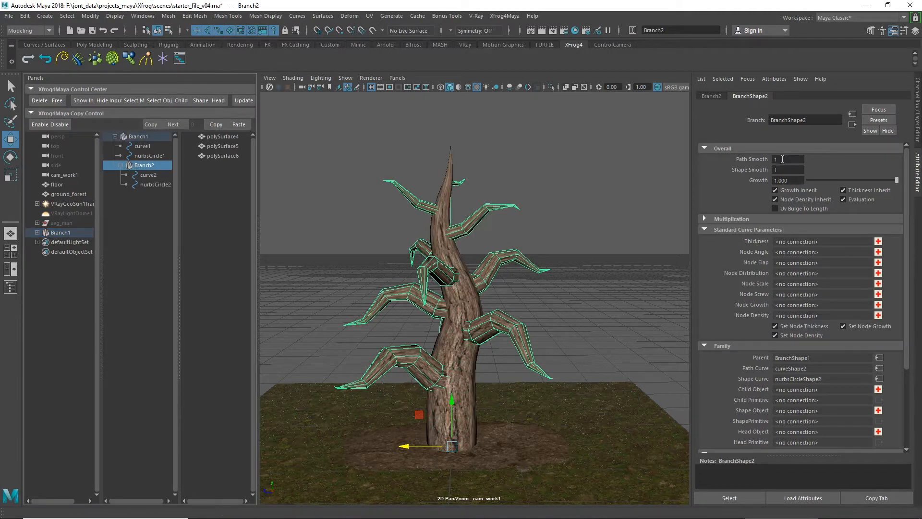
text(3)
key(Return)
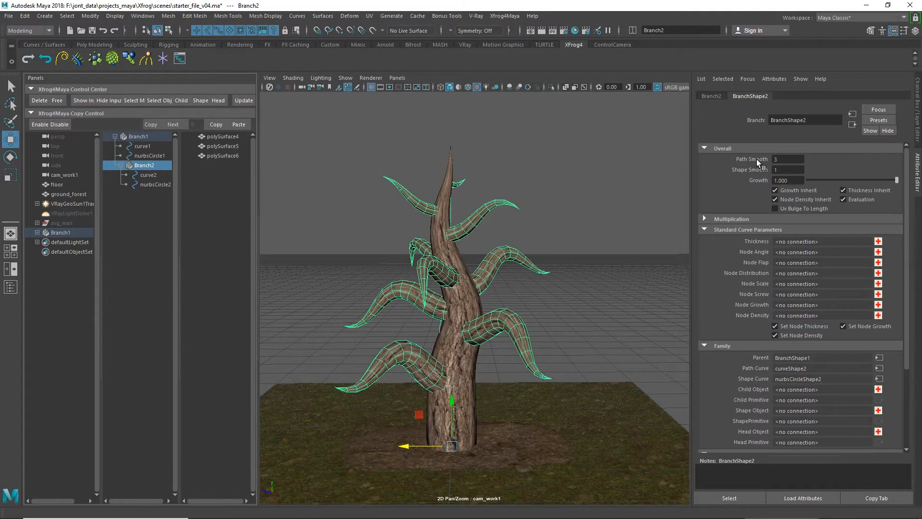
click(567, 220)
mouse_move(568, 220)
alt+mouse_down()
mouse_move(499, 235)
mouse_move(439, 227)
mouse_move(447, 258)
mouse_move(512, 249)
mouse_move(566, 221)
alt+mouse_up()
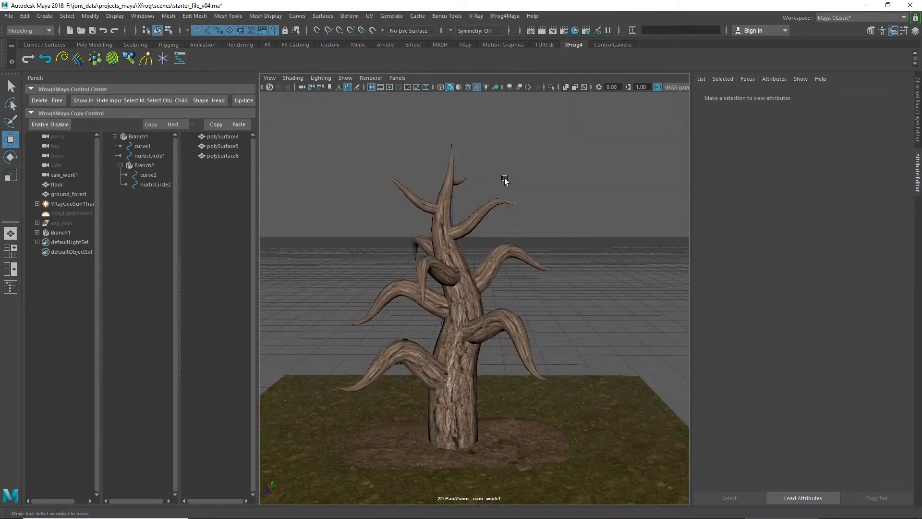
Step: Preview the growth of Branch1 and Branch2 by varying each Growth value and returning it to 1.000
click(143, 136)
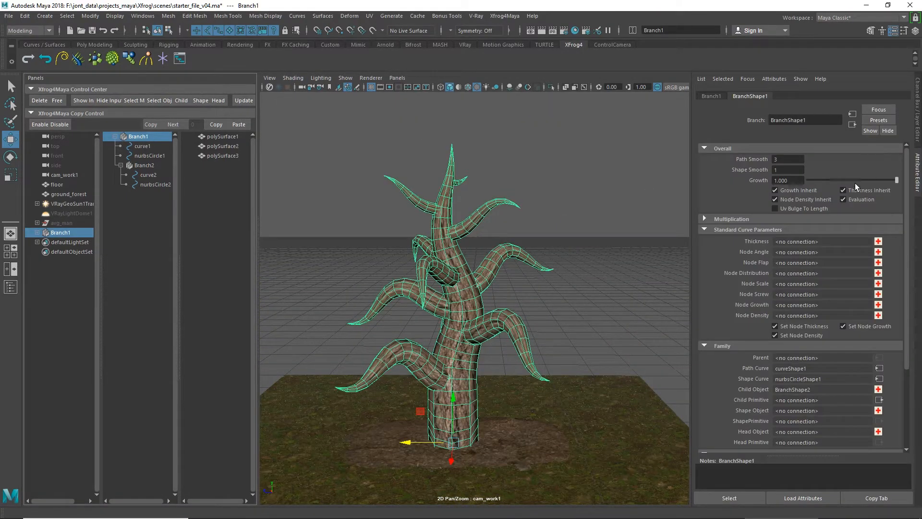
mouse_move(897, 182)
mouse_down()
mouse_move(819, 197)
mouse_move(903, 190)
mouse_up()
click(160, 167)
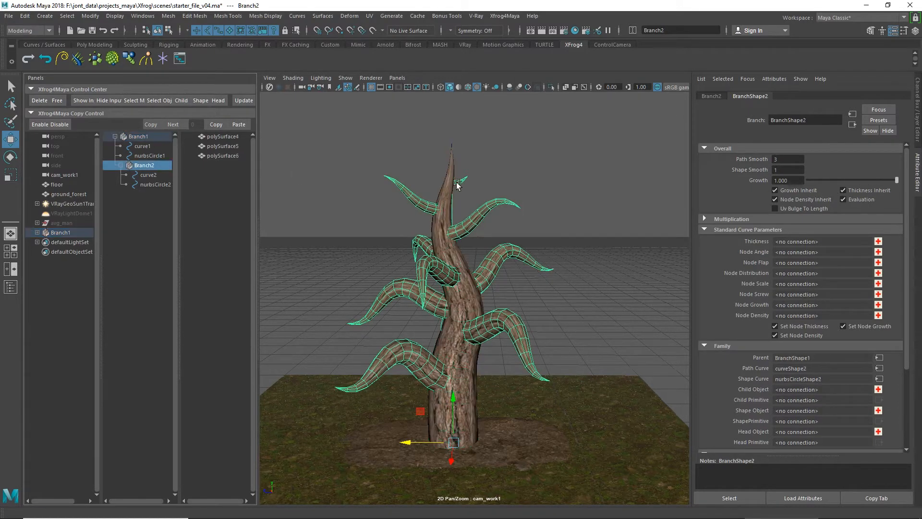
mouse_move(895, 184)
mouse_down()
mouse_move(810, 185)
mouse_move(909, 185)
mouse_up()
click(554, 156)
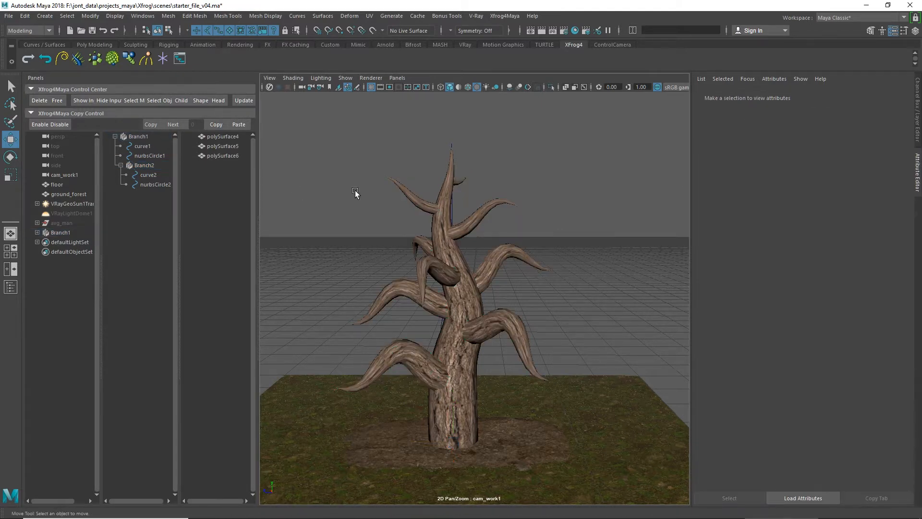
Step: Try setting a key on Branch2's Growth attribute, and undo it
alt+drag(463, 214, 453, 225)
click(144, 157)
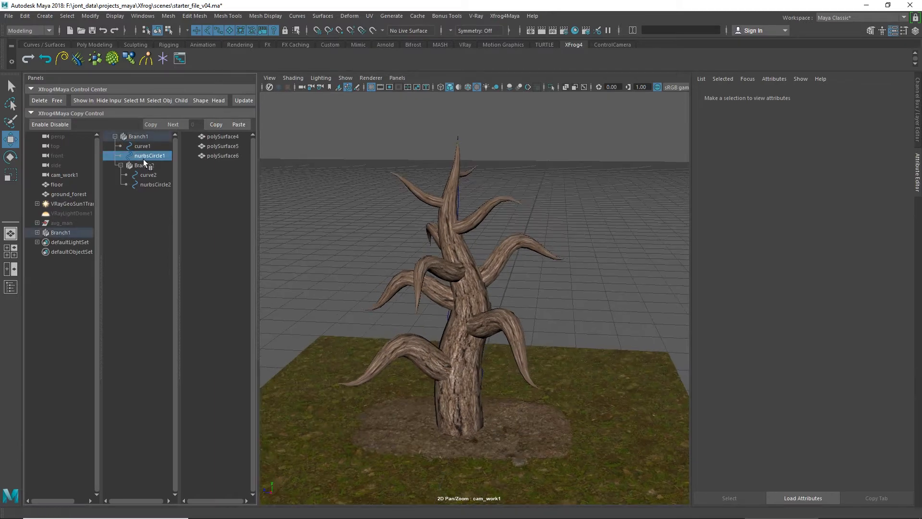
click(145, 165)
right_click(790, 180)
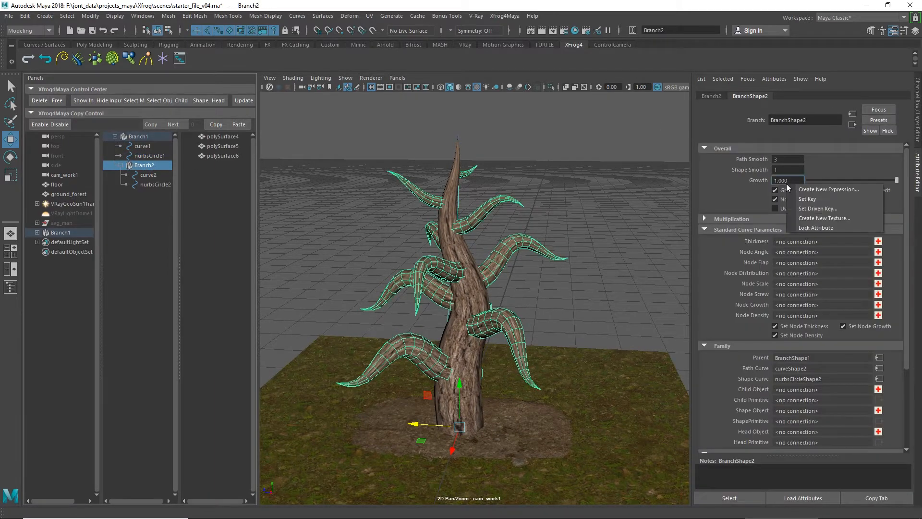
click(803, 199)
click(555, 171)
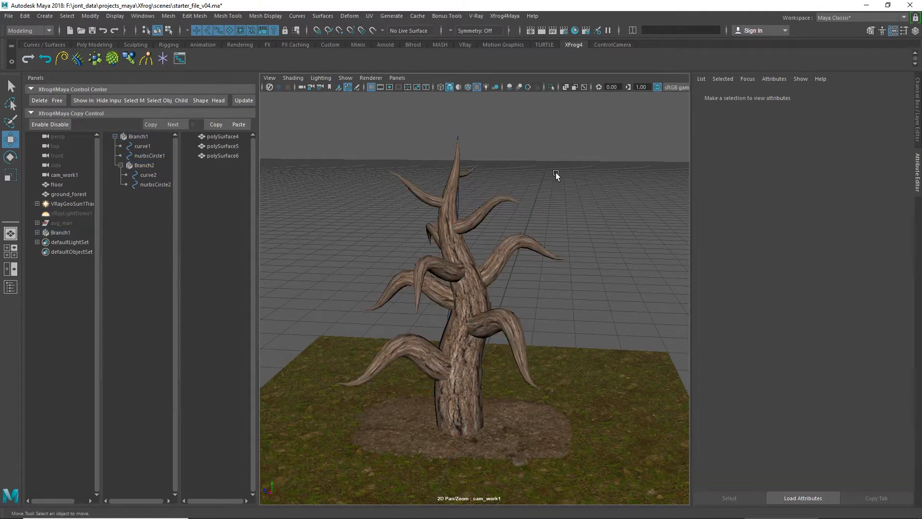
key(ctrl+z)
key(ctrl+z)
key(ctrl+z)
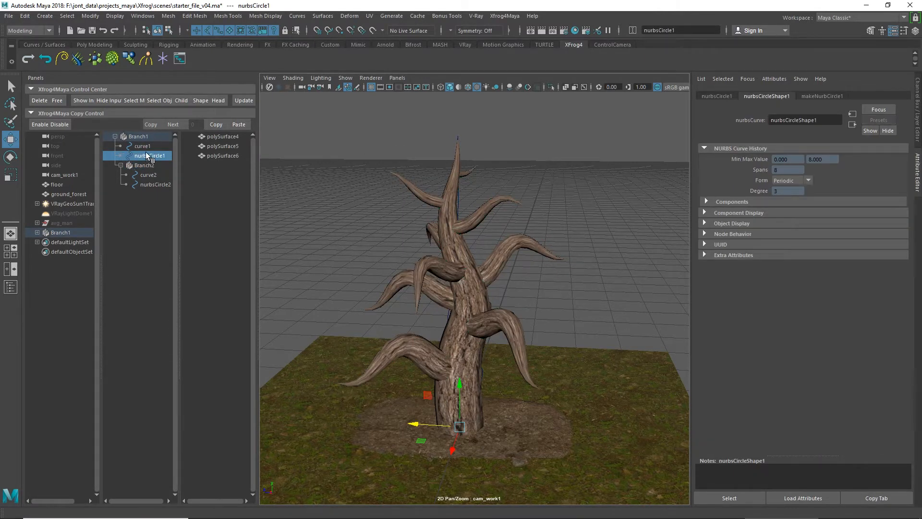
Step: Add a Thickness curve to Branch1 and open its point parameters graph
click(142, 134)
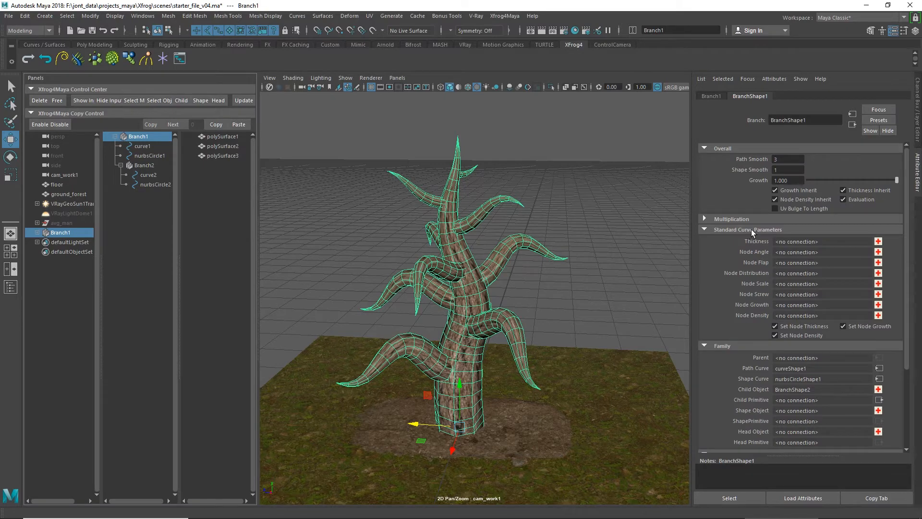
click(878, 242)
click(879, 242)
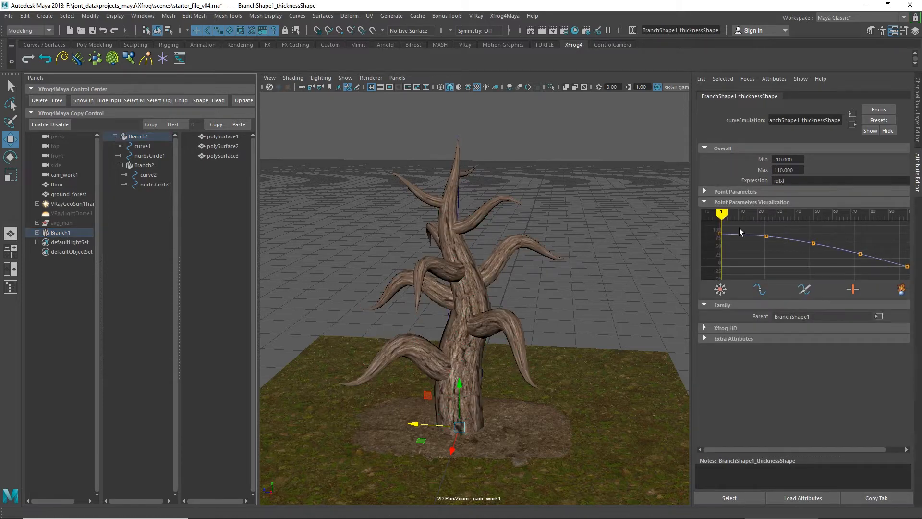
Step: Reshape Branch1's Thickness curve by lowering the three inner points to a nearly level line and raising the end point to match
drag(740, 228, 699, 245)
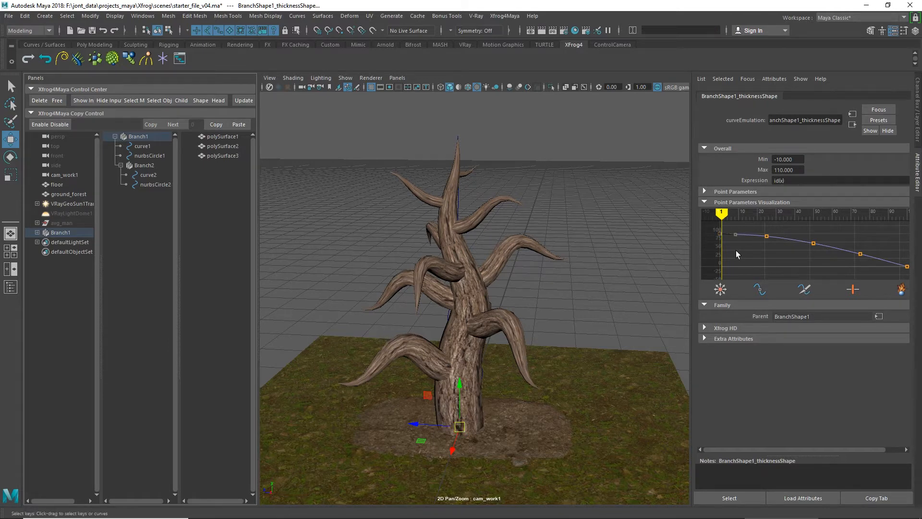
mouse_move(736, 250)
middle_down()
mouse_move(735, 264)
mouse_move(735, 252)
middle_up()
drag(812, 237, 819, 250)
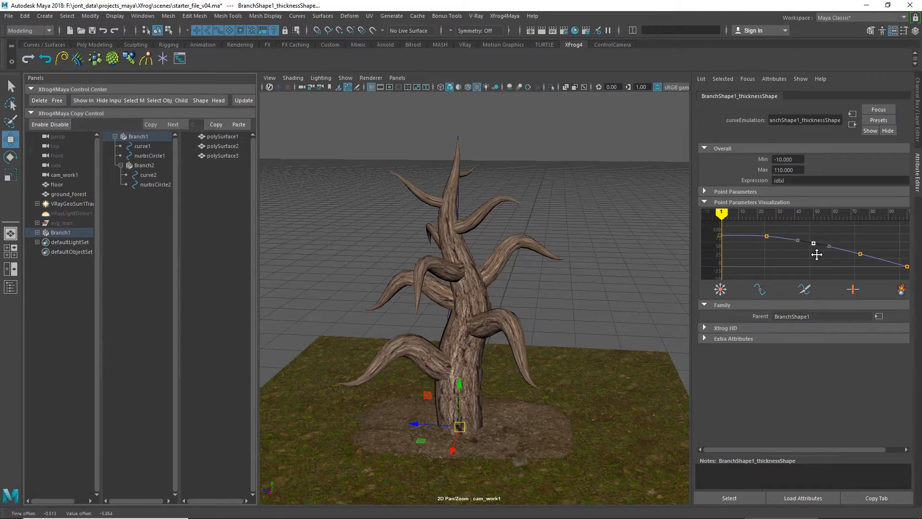
middle_drag(817, 254, 816, 261)
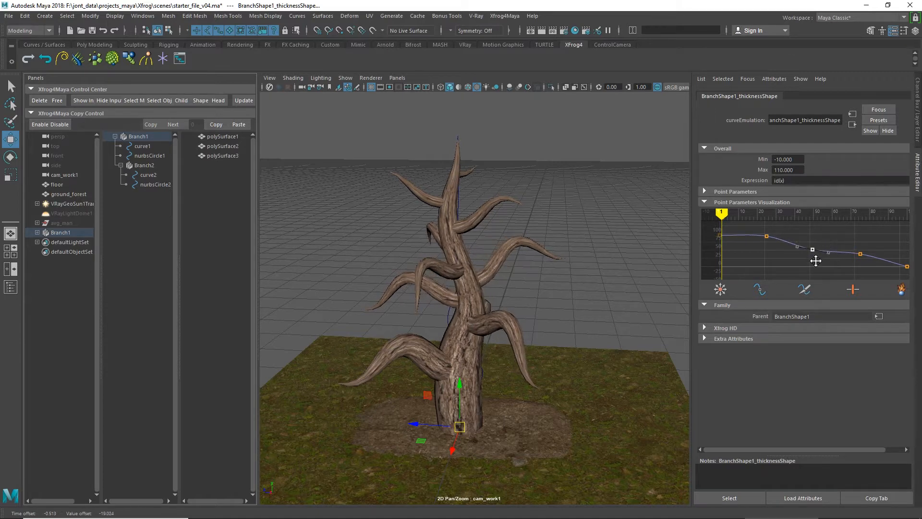
click(764, 243)
middle_drag(764, 244, 763, 261)
click(861, 253)
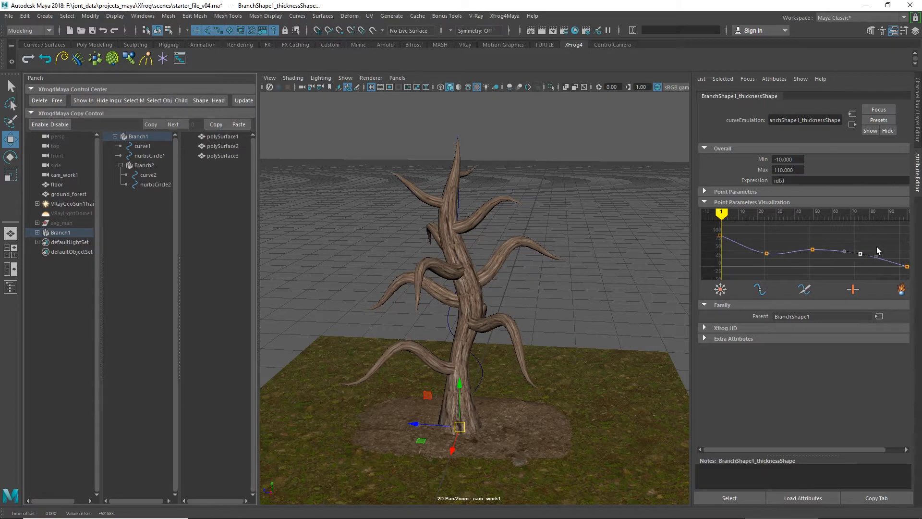
click(894, 247)
middle_drag(894, 247, 898, 236)
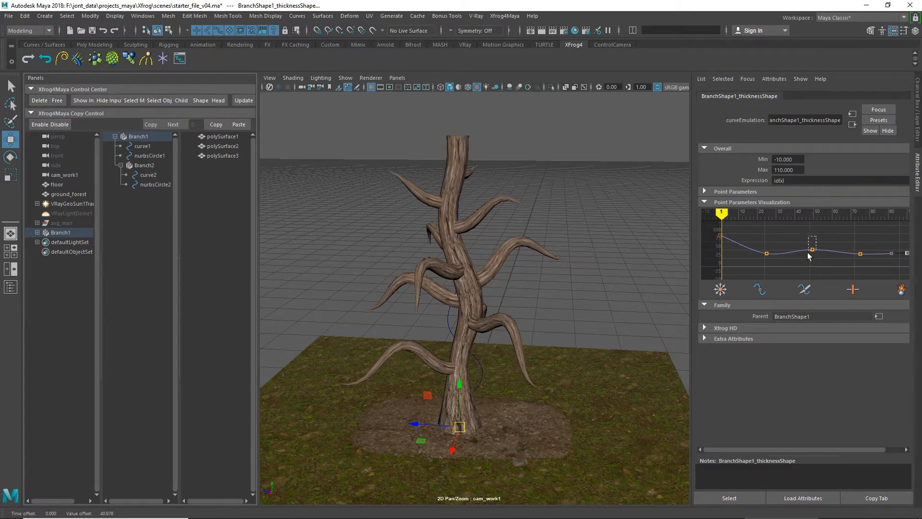
drag(807, 252, 807, 253)
middle_drag(801, 230, 802, 235)
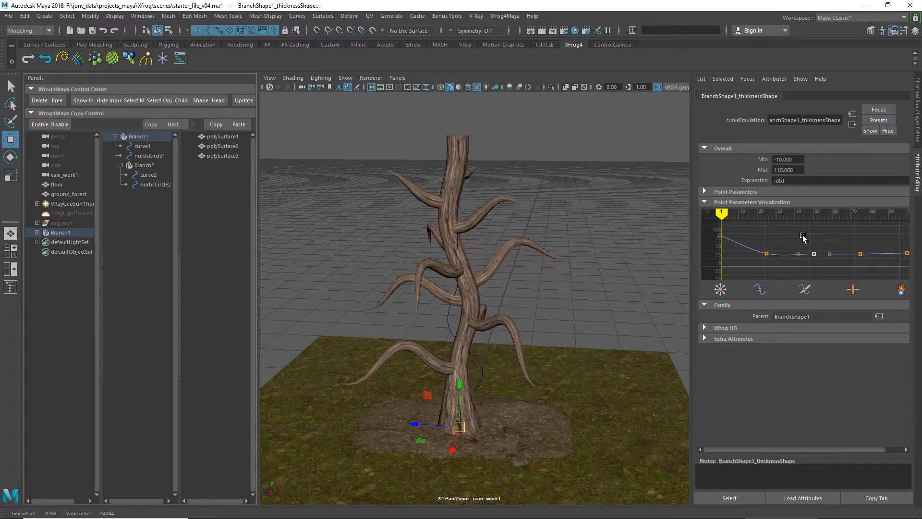
Step: Add a Thickness curve to Branch2 and reshape it by raising the end point and leveling the inner points
click(150, 167)
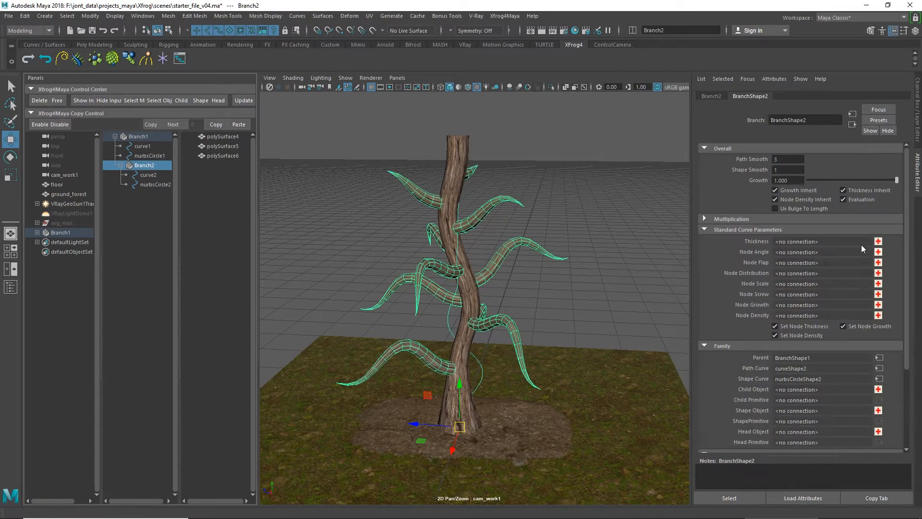
click(878, 241)
click(878, 242)
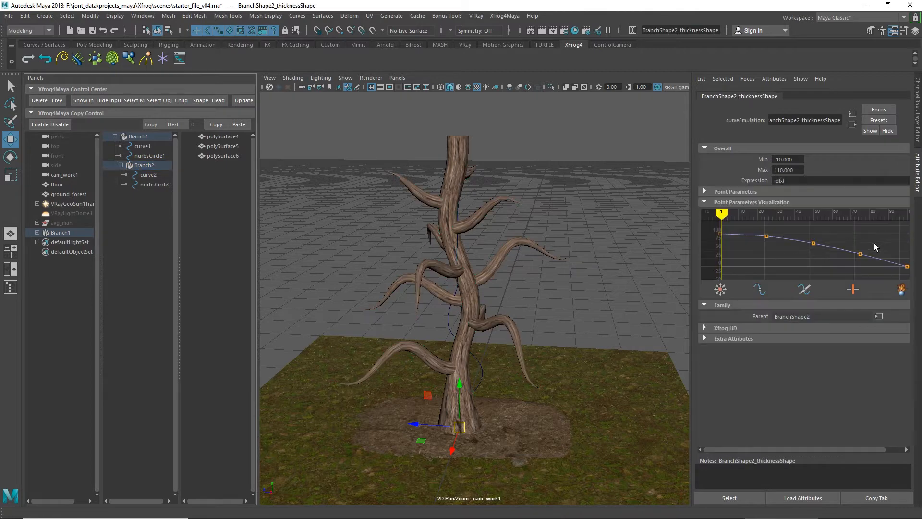
drag(897, 249, 896, 217)
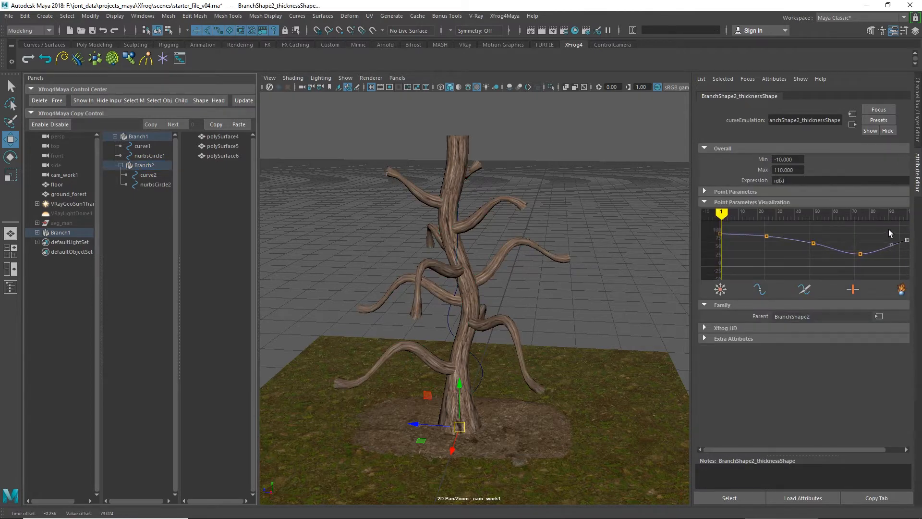
mouse_move(860, 254)
mouse_down()
mouse_move(860, 243)
mouse_move(812, 246)
mouse_up()
middle_drag(754, 244, 741, 252)
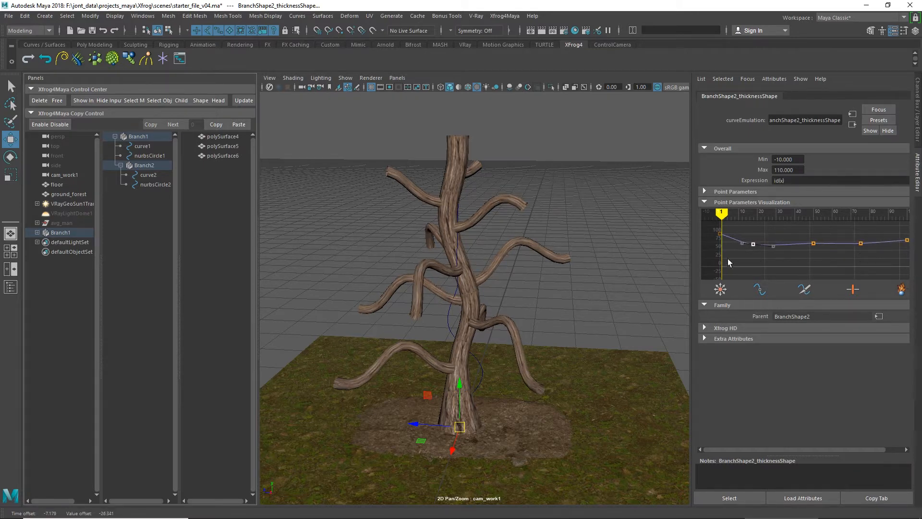
Step: Set Branch1's multiplication Node Number to 20 to produce more child branches
click(145, 166)
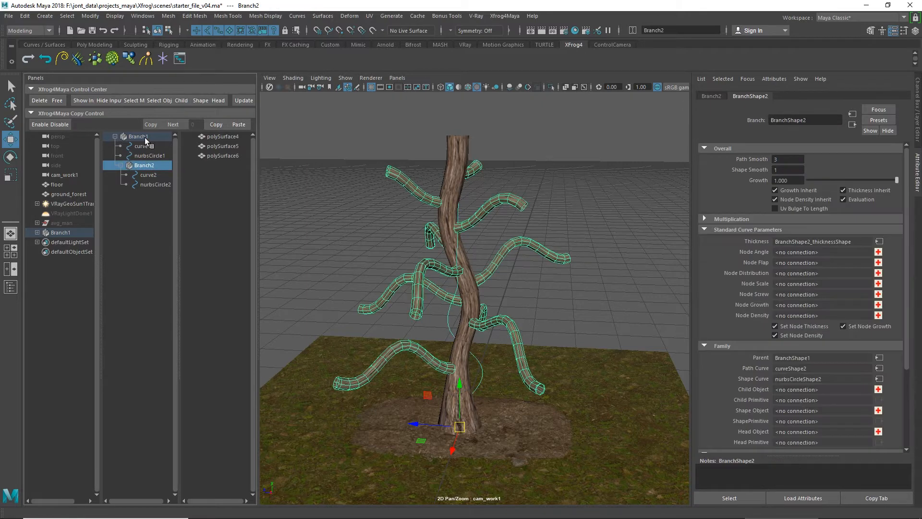
click(144, 137)
click(731, 219)
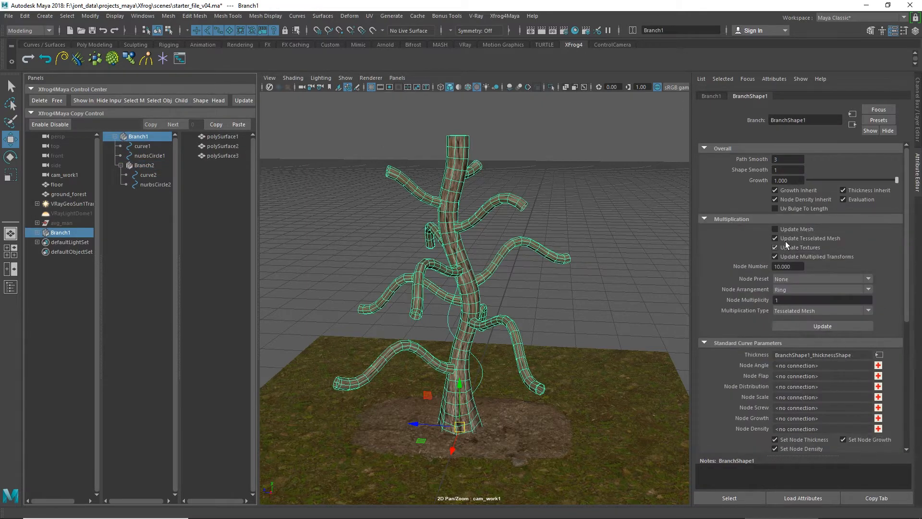
drag(792, 265, 771, 267)
text(3)
text(0)
key(Return)
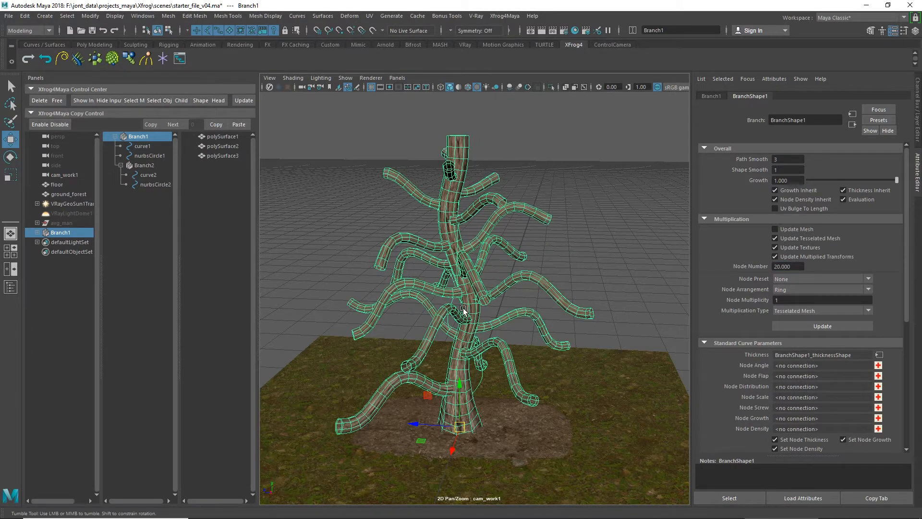
alt+drag(461, 309, 482, 304)
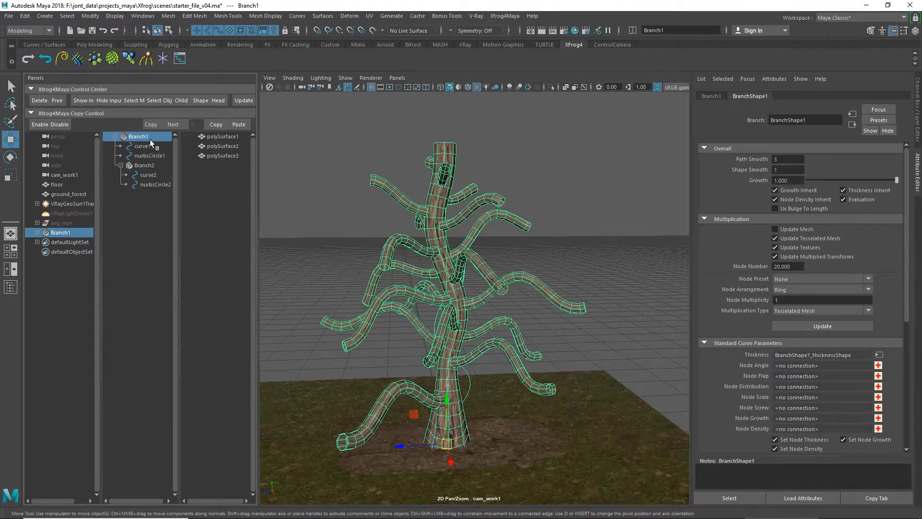
Step: Add a Node Distribution curve to Branch1 and lower its middle point close to zero to concentrate child branches higher up
click(704, 219)
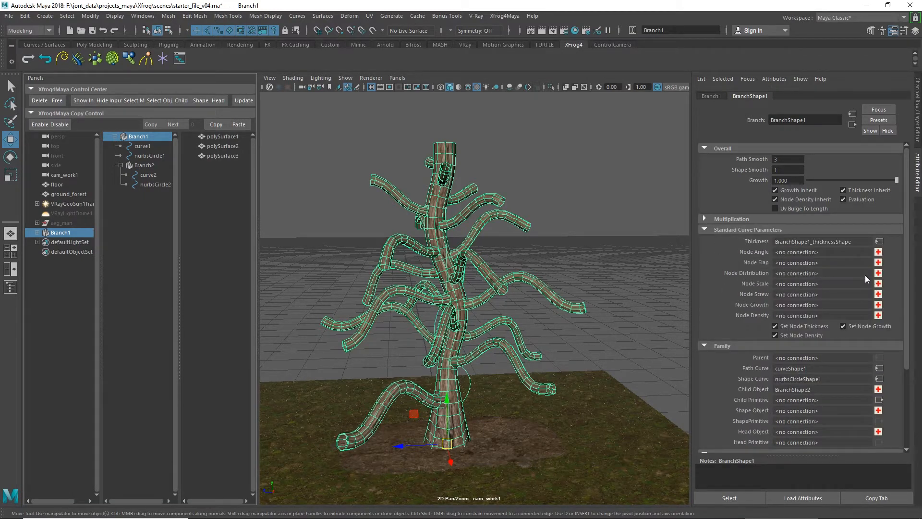
click(878, 273)
click(879, 273)
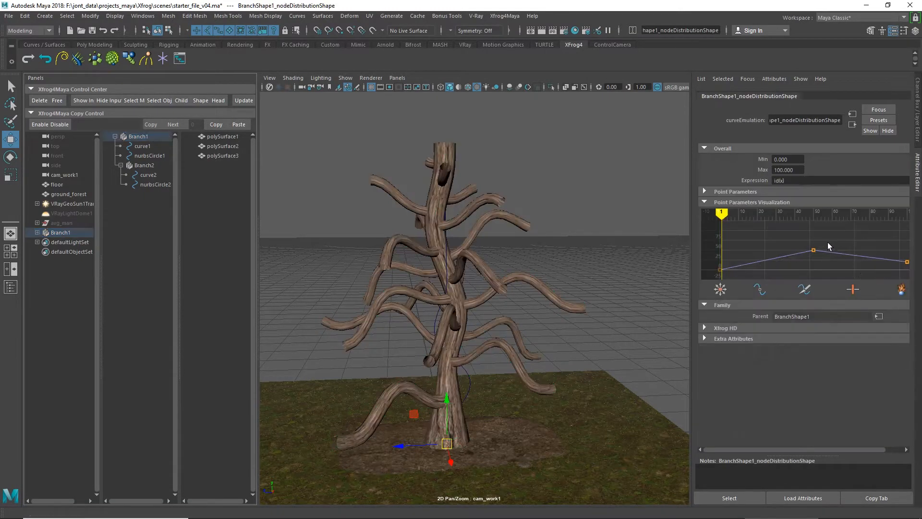
middle_drag(788, 237, 778, 252)
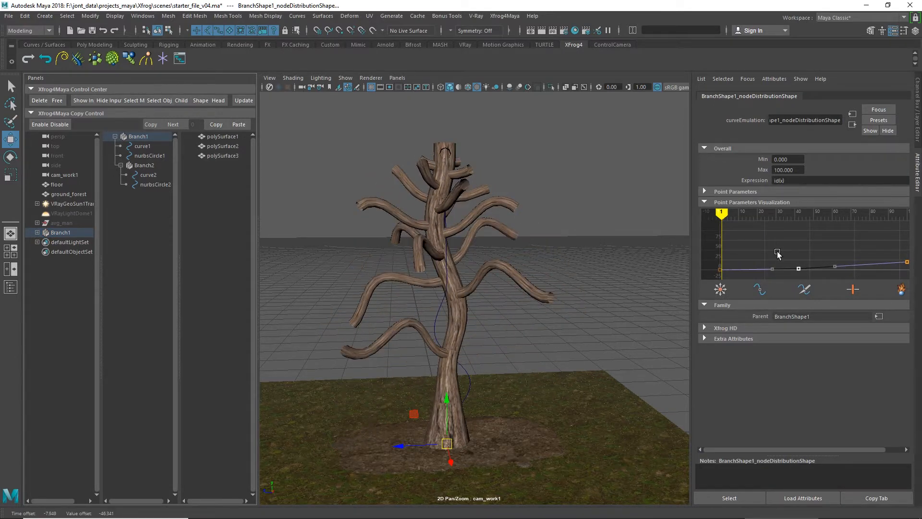
Step: Add a Node Growth curve to Branch1 and raise its end point so the upper child branches grow longer
click(162, 137)
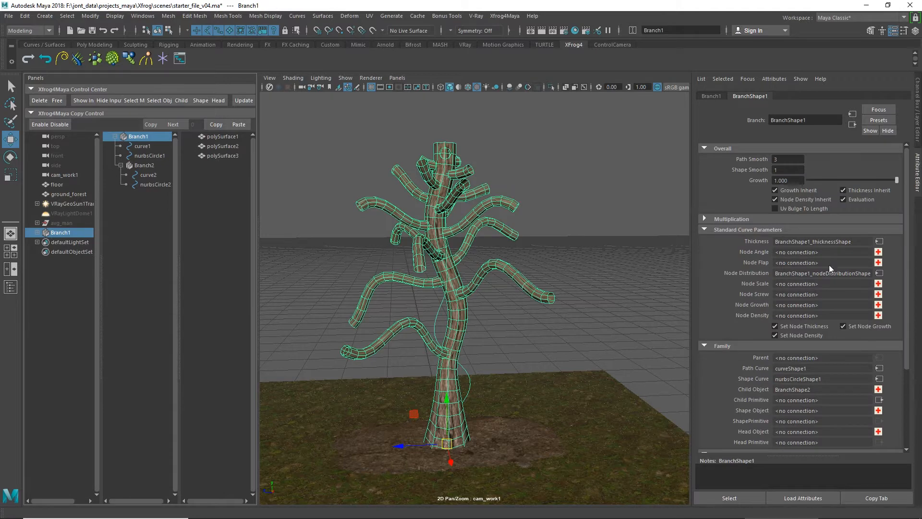
click(878, 305)
click(879, 305)
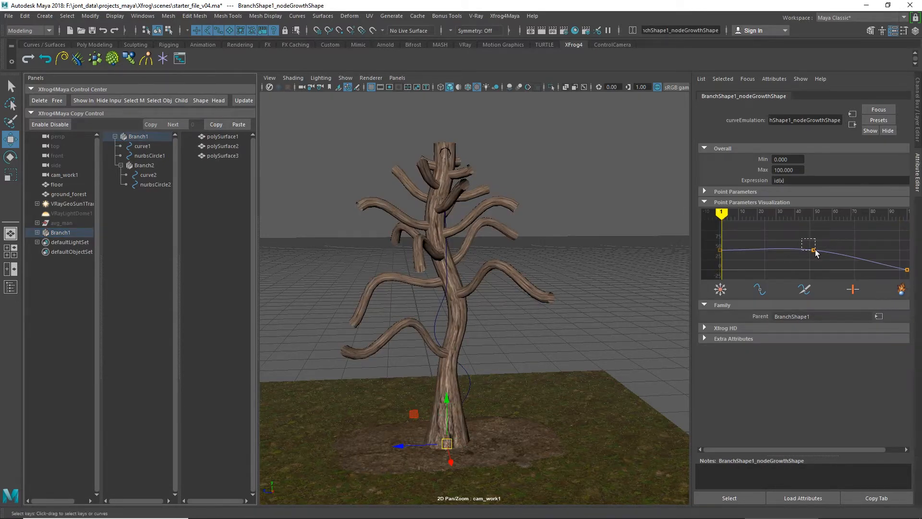
click(907, 269)
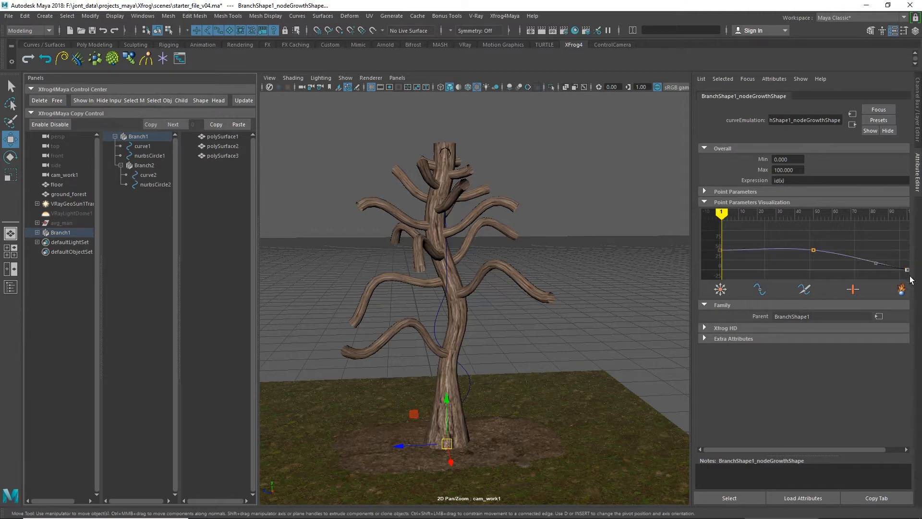
middle_drag(878, 246, 877, 234)
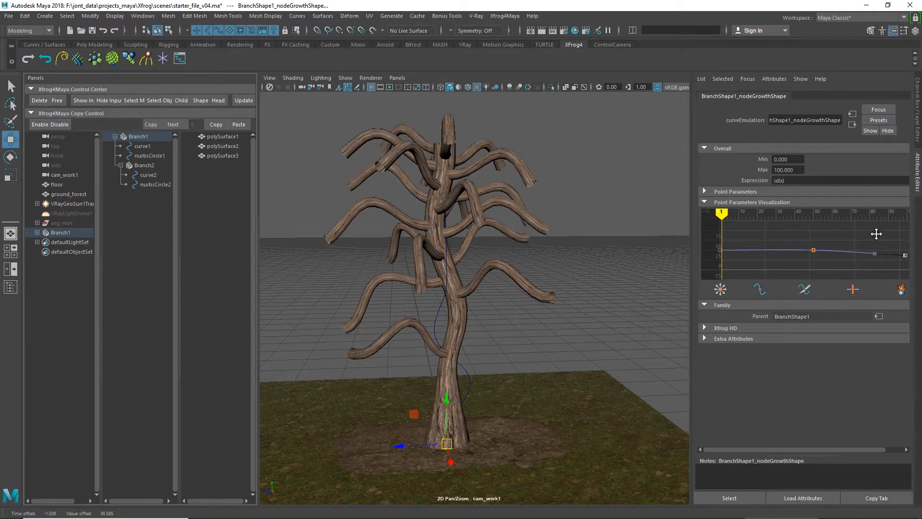
alt+drag(584, 273, 546, 278)
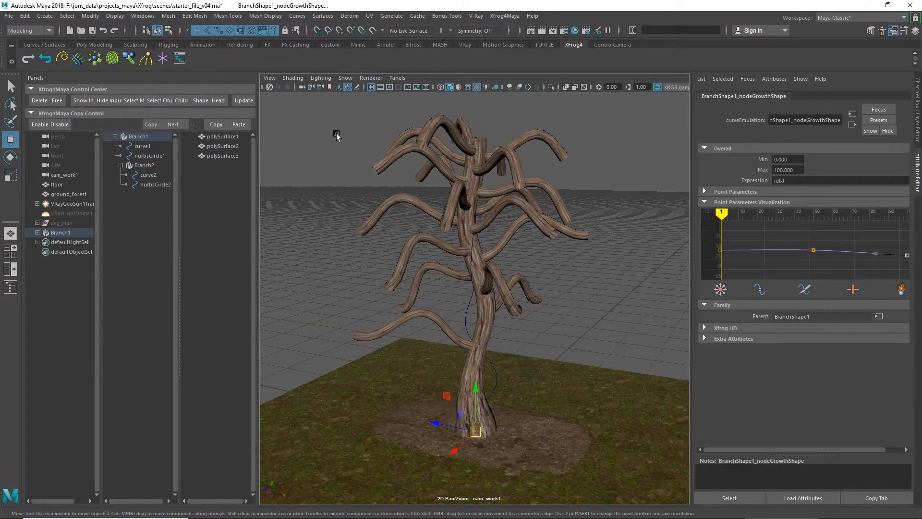
Step: Add a Node Angle curve to Branch1 and insert a key near the middle of it
click(139, 137)
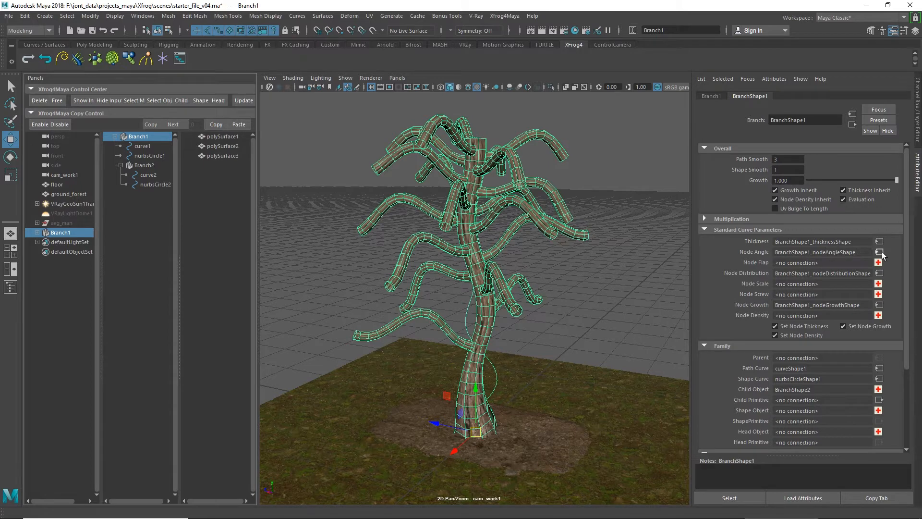
click(881, 252)
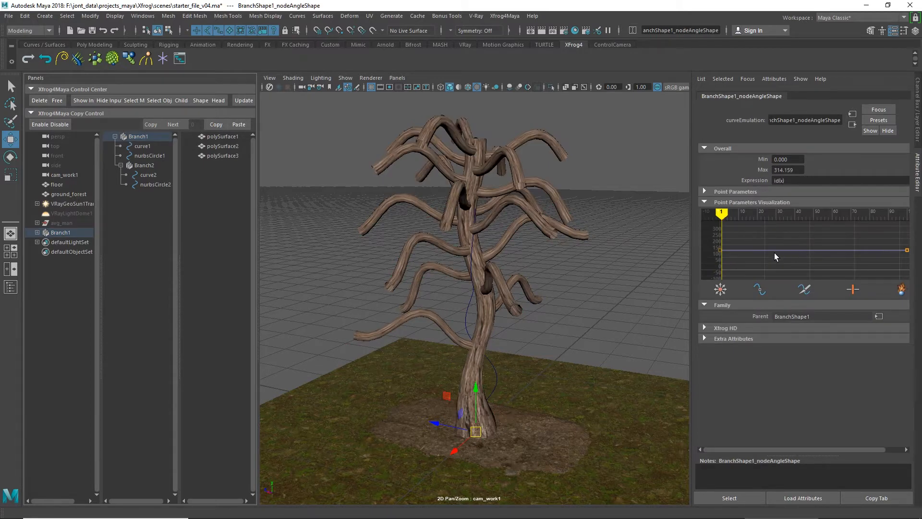
click(760, 288)
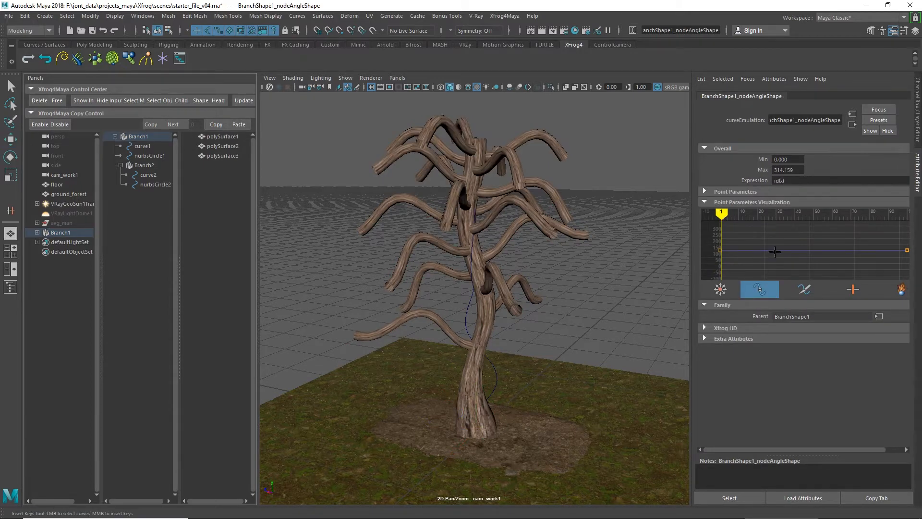
click(791, 250)
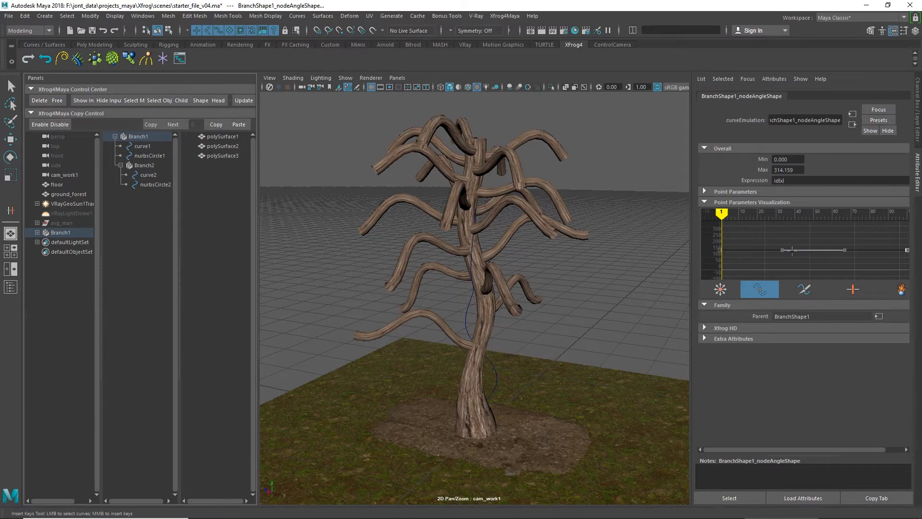
middle_click(819, 250)
click(720, 289)
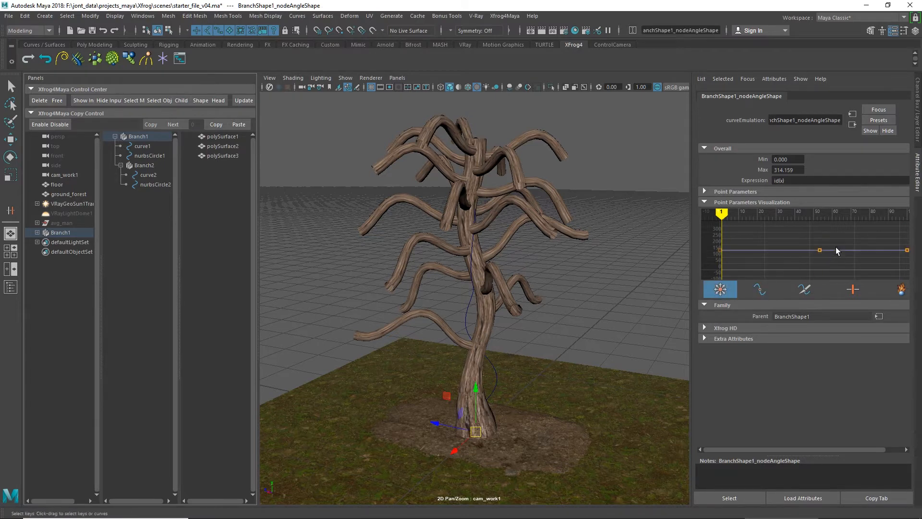
Step: Lower the middle and end points of Branch1's Node Angle curve to angle the child branches upward, and clear the selection
drag(808, 239, 827, 262)
mouse_move(824, 258)
middle_down()
mouse_move(826, 245)
mouse_move(833, 270)
middle_up()
drag(896, 244, 909, 257)
mouse_move(900, 268)
middle_down()
mouse_move(898, 257)
mouse_move(897, 269)
middle_up()
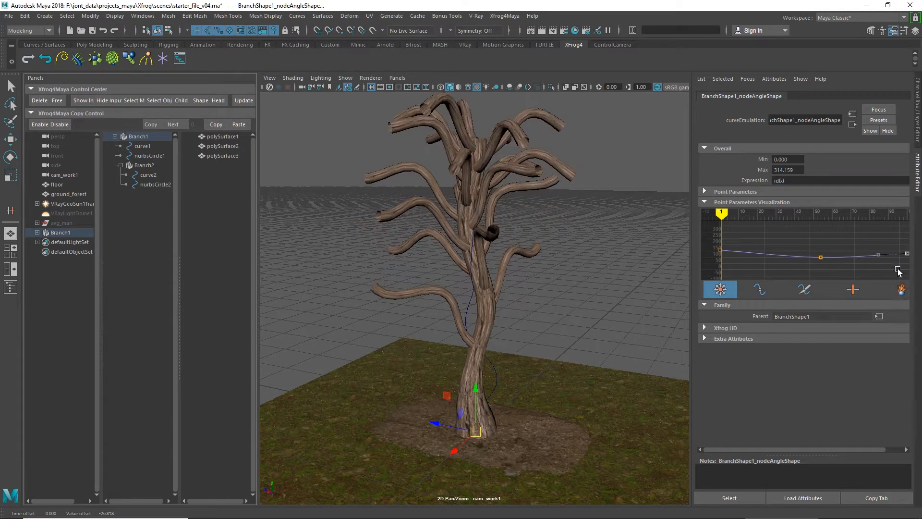
key(space)
drag(613, 239, 590, 243)
click(147, 139)
click(616, 227)
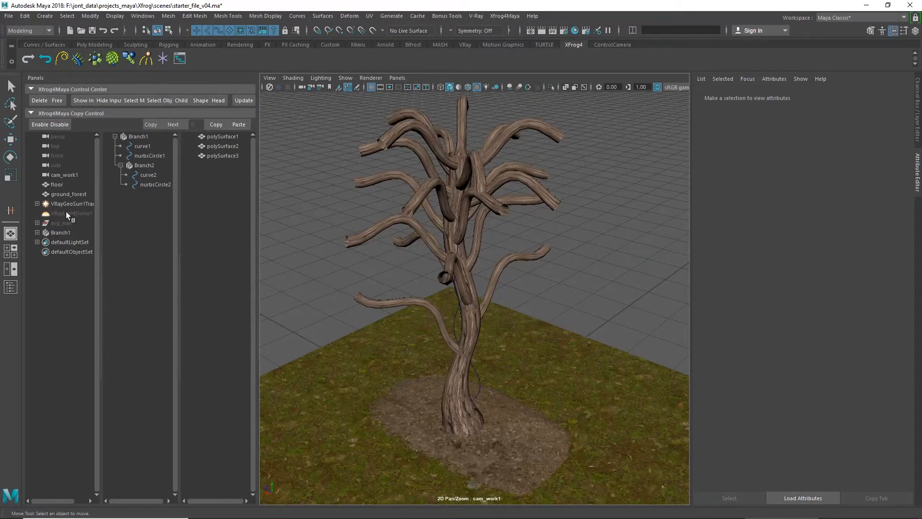
Step: Unparent FlowerB_02 from the avg_man group and collapse the group
click(37, 223)
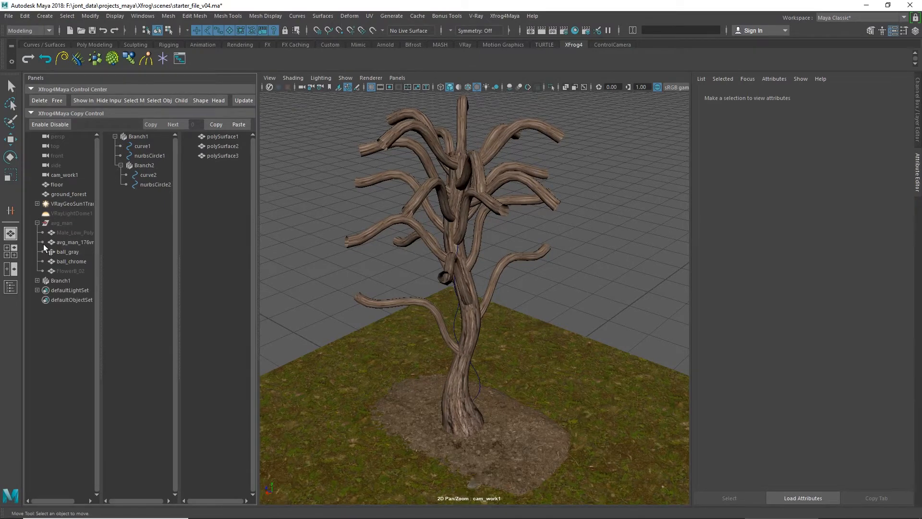
click(64, 271)
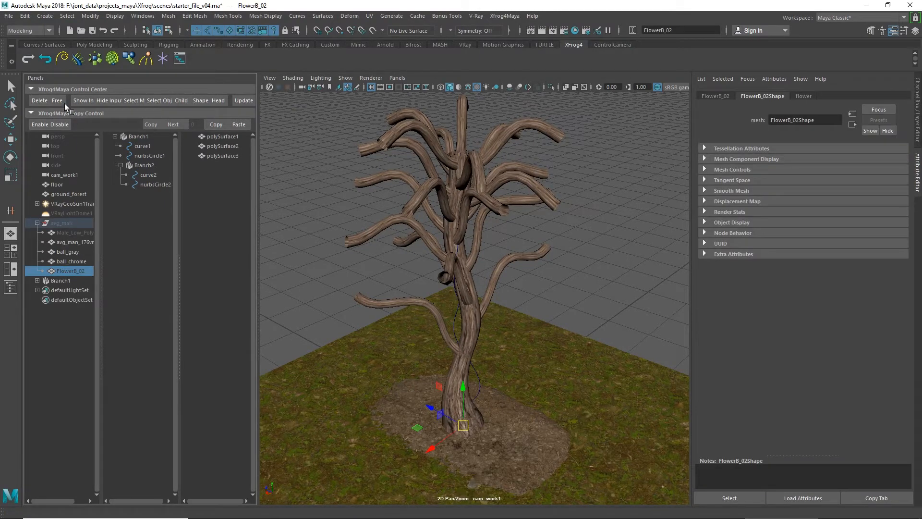
click(25, 16)
click(48, 242)
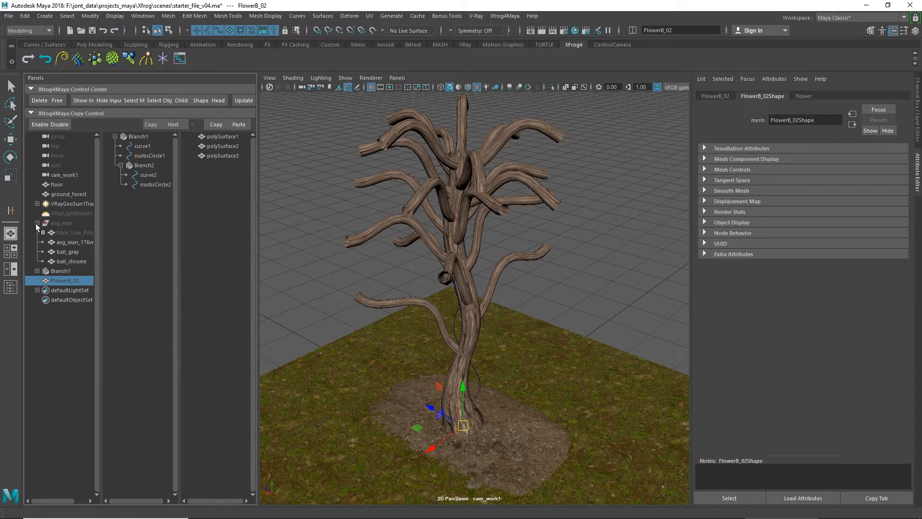
click(37, 223)
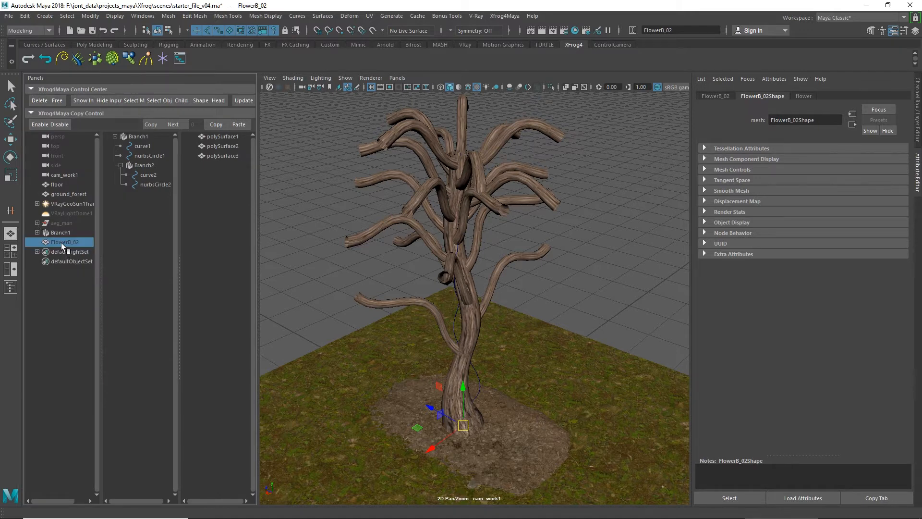
Step: Try moving FlowerB_02 out from the trunk base and attaching it to Branch1 as a Head object, undoing each attempt
drag(431, 408, 365, 352)
key(ctrl+z)
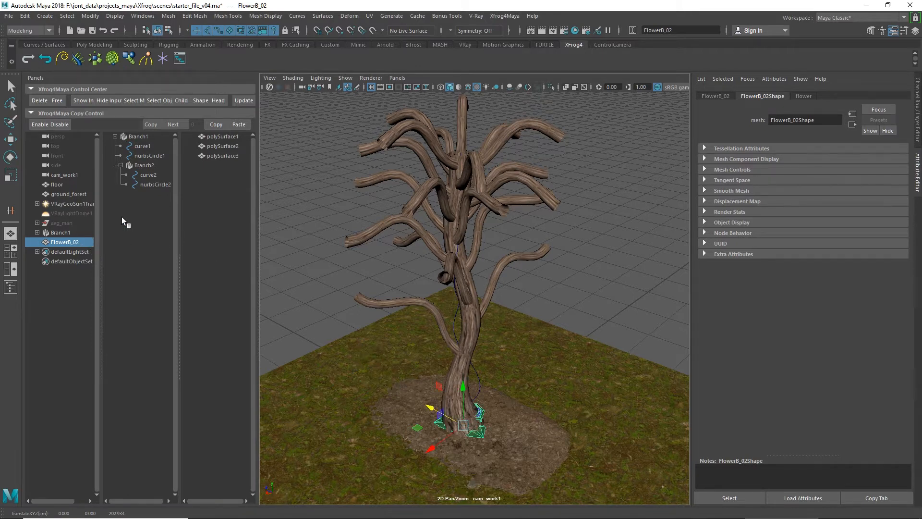
click(139, 137)
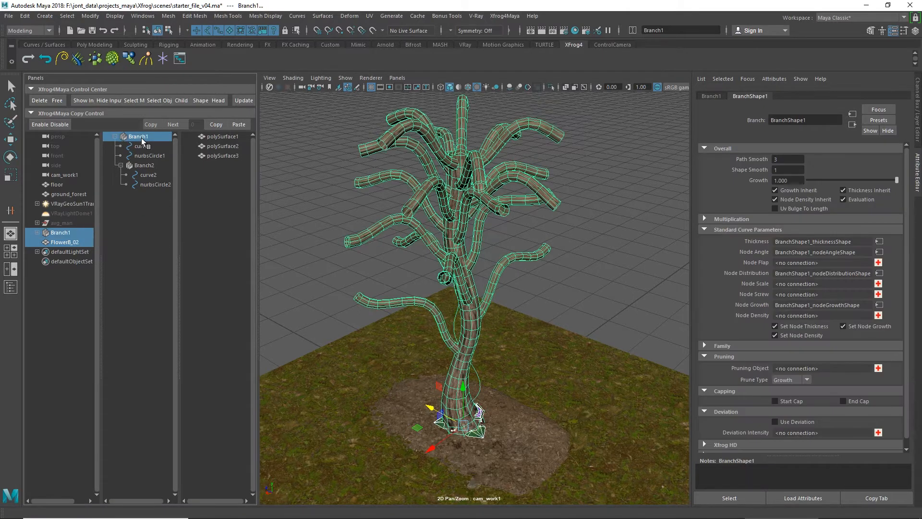
click(217, 100)
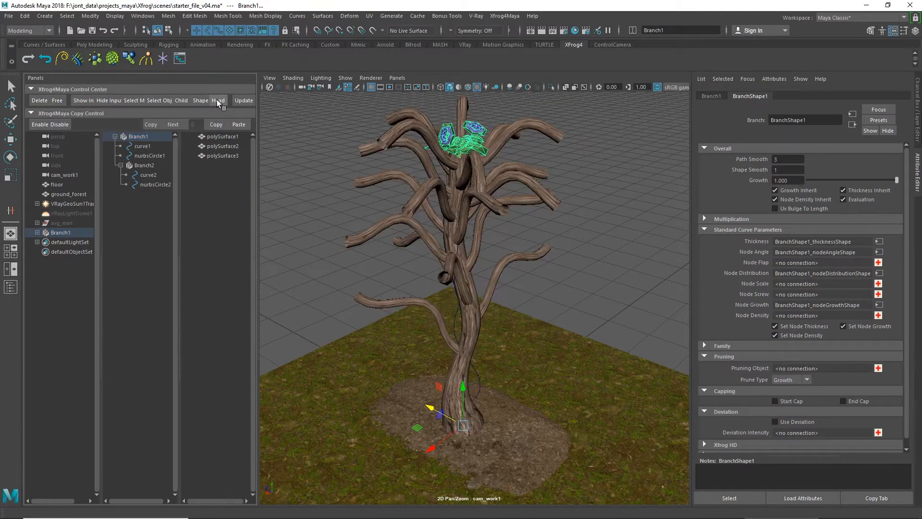
click(217, 100)
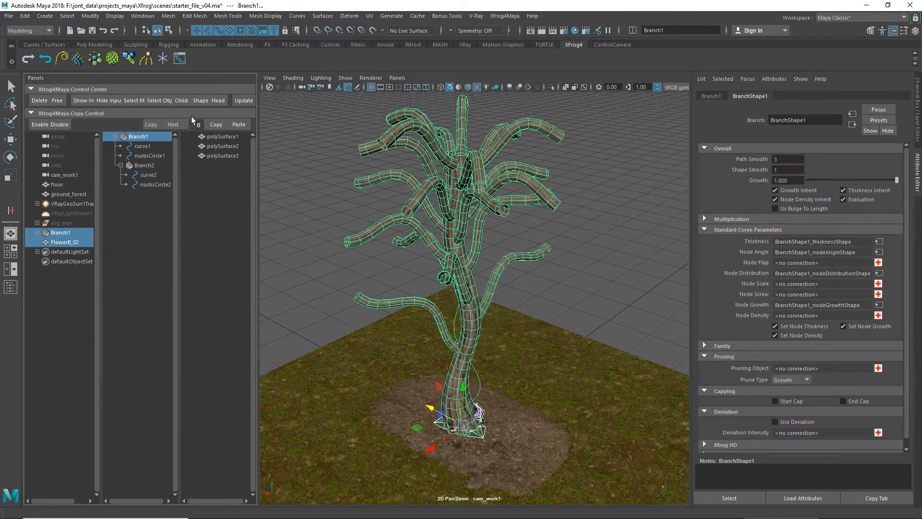
Step: Try attaching FlowerB_02 to Branch2 as a Head object, and undo the attachment
click(145, 167)
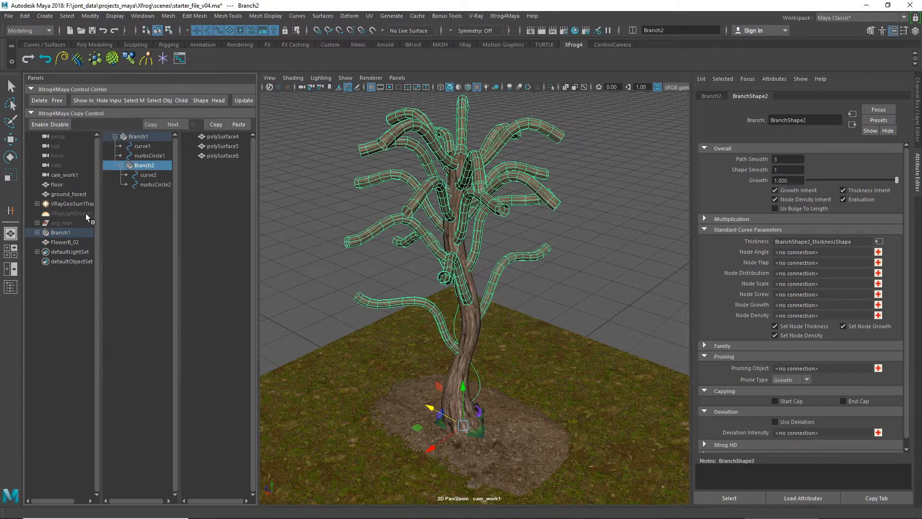
click(67, 242)
click(149, 166)
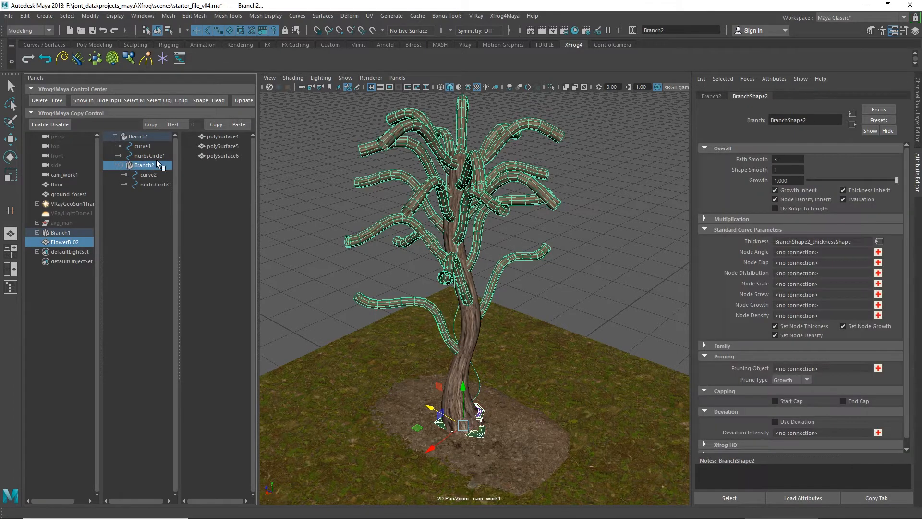
click(220, 98)
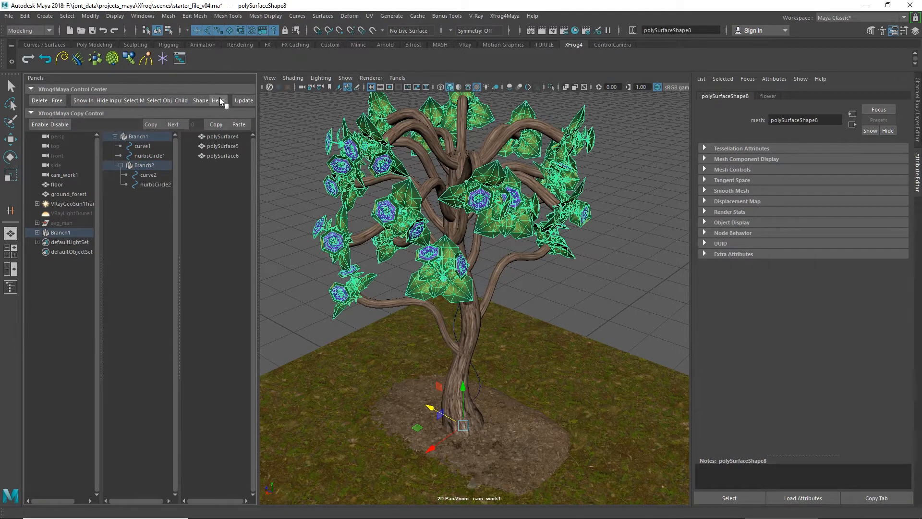
key(ctrl+z)
Step: Try attaching FlowerB_02 to Branch2 as a Shape object, inspect the flowers along the branches, and undo the attachment
click(199, 99)
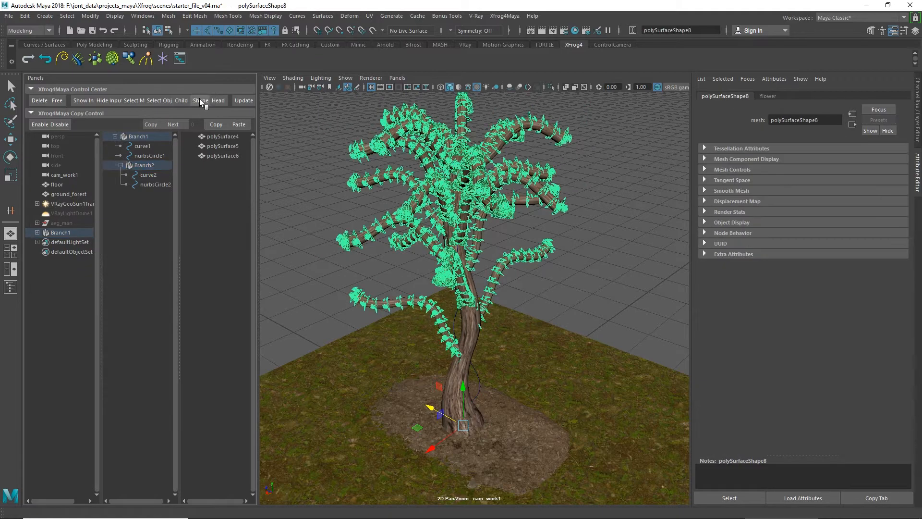
alt+drag(272, 179, 295, 196)
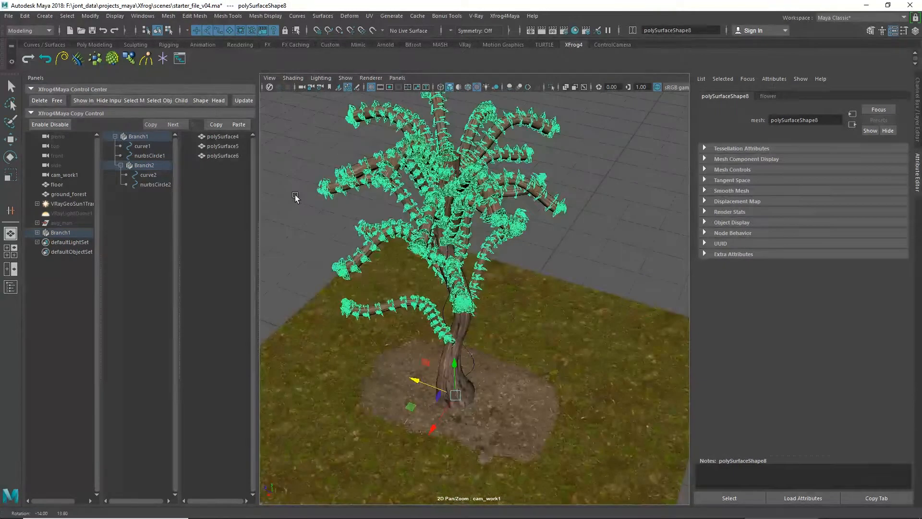
click(284, 150)
key(ctrl+z)
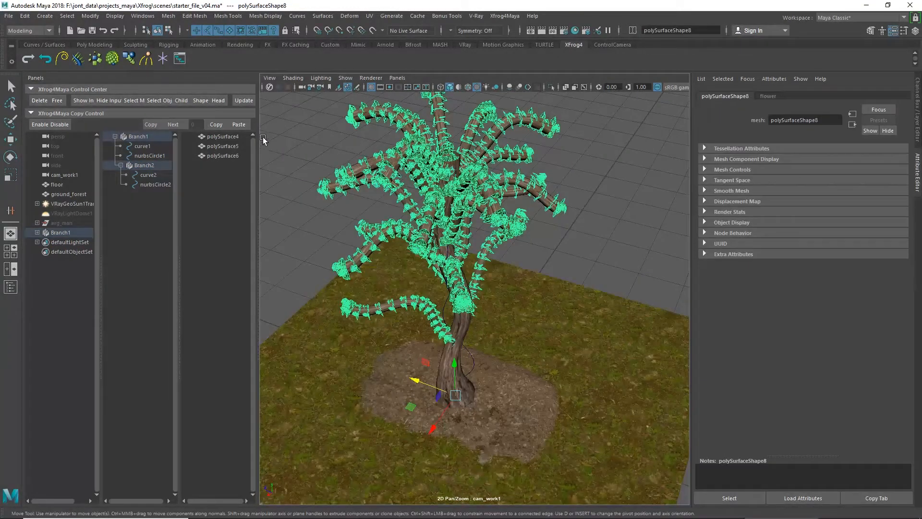
Step: Try attaching FlowerB_02 to Branch2 as a Child object, and undo the attachment
click(183, 102)
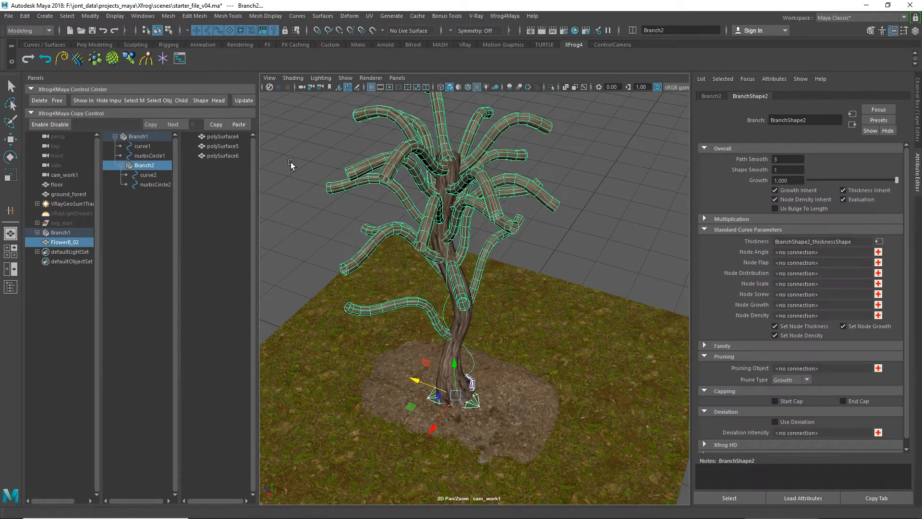
click(180, 99)
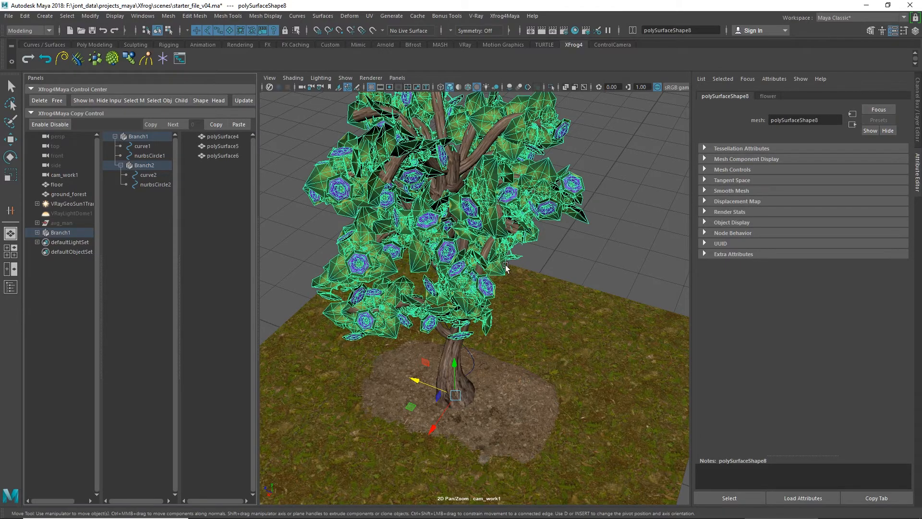
alt+drag(509, 262, 500, 250)
key(ctrl+z)
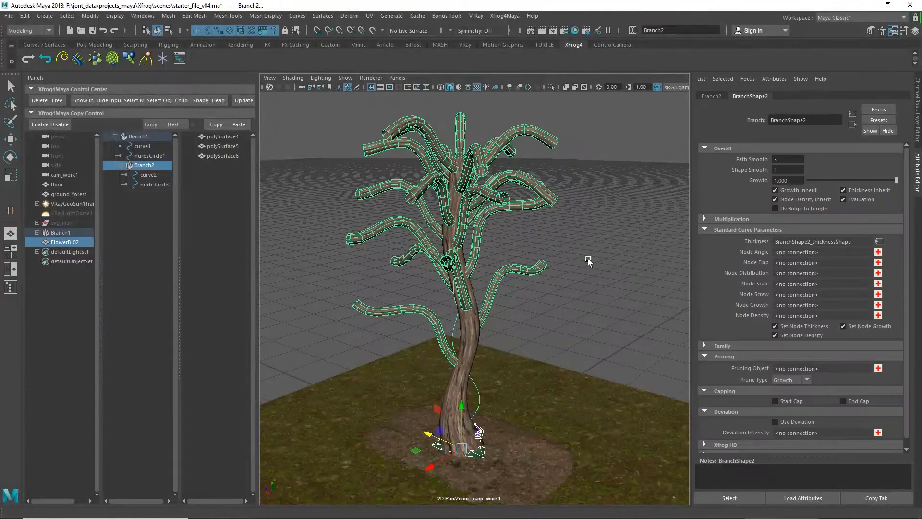
Step: Attach FlowerB_02 to Branch2 as a Head object so that flowers grow at the branch tips
alt+drag(588, 259, 577, 295)
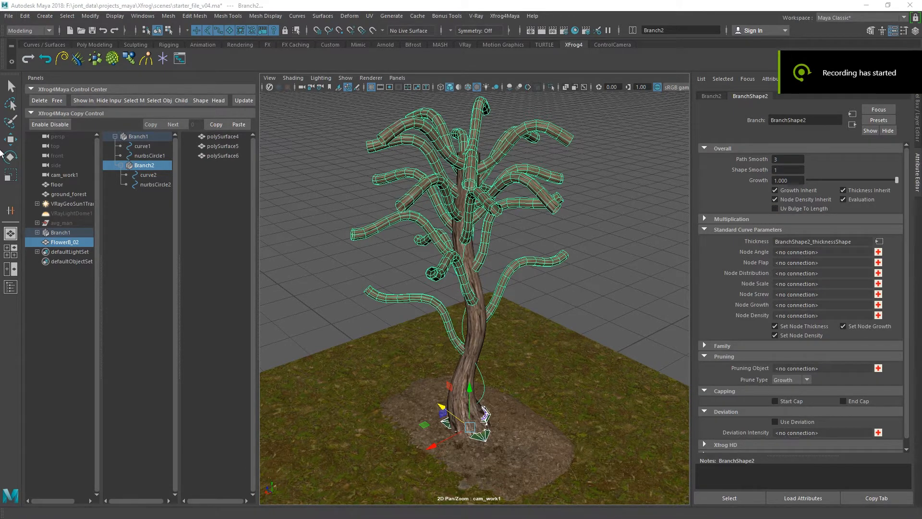
click(217, 101)
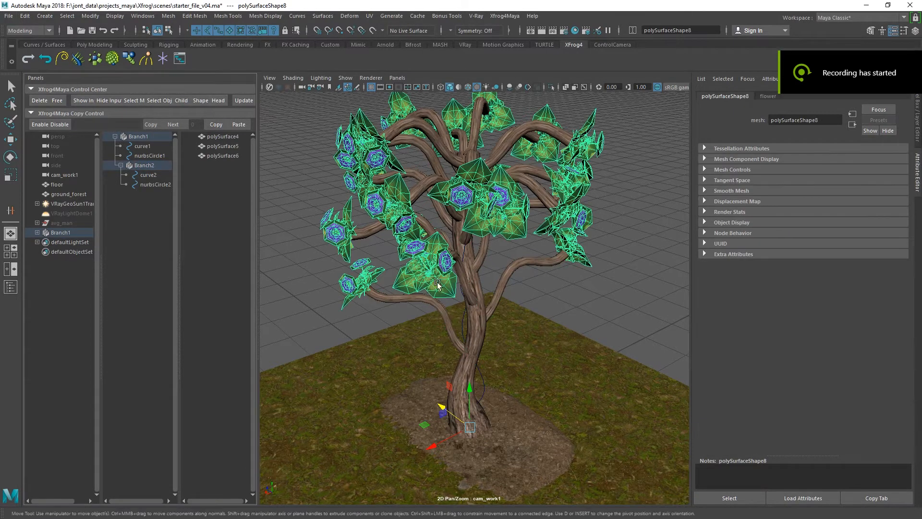
alt+drag(564, 293, 544, 307)
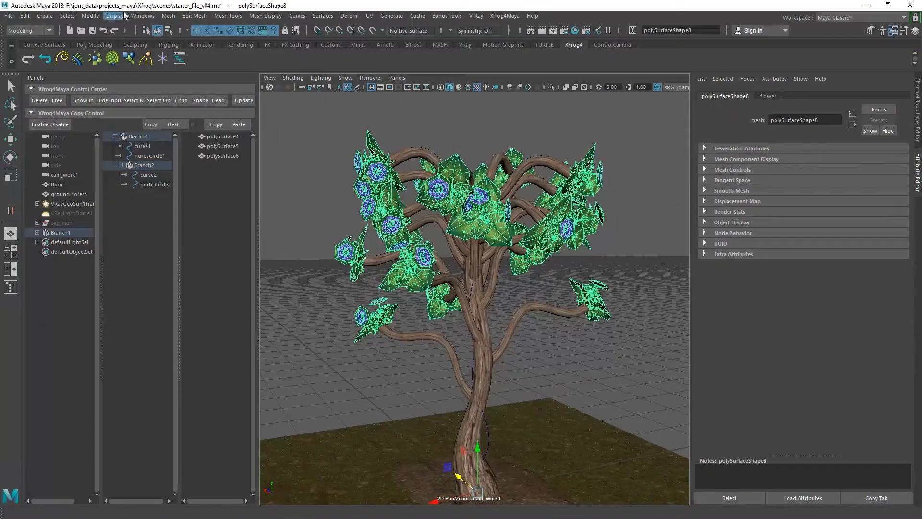
Step: Create a polygon torus at the base of the tree
click(45, 16)
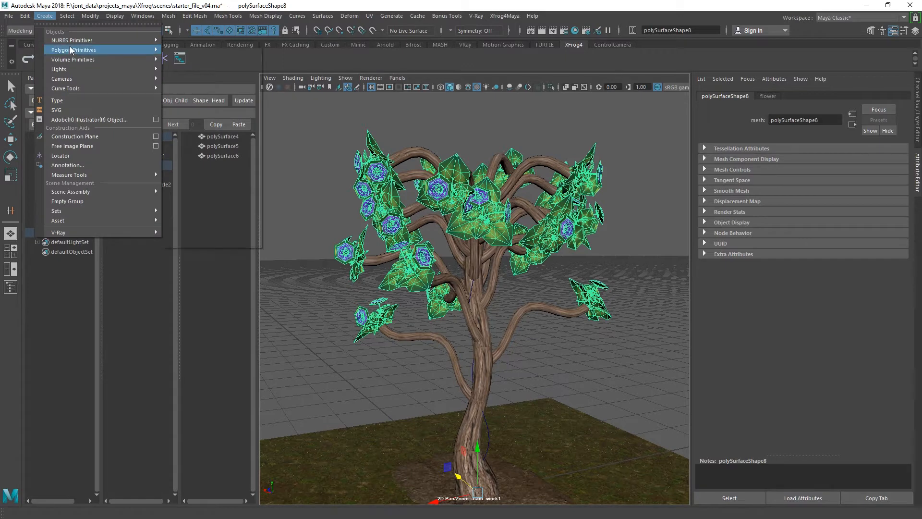
mouse_move(70, 48)
click(201, 96)
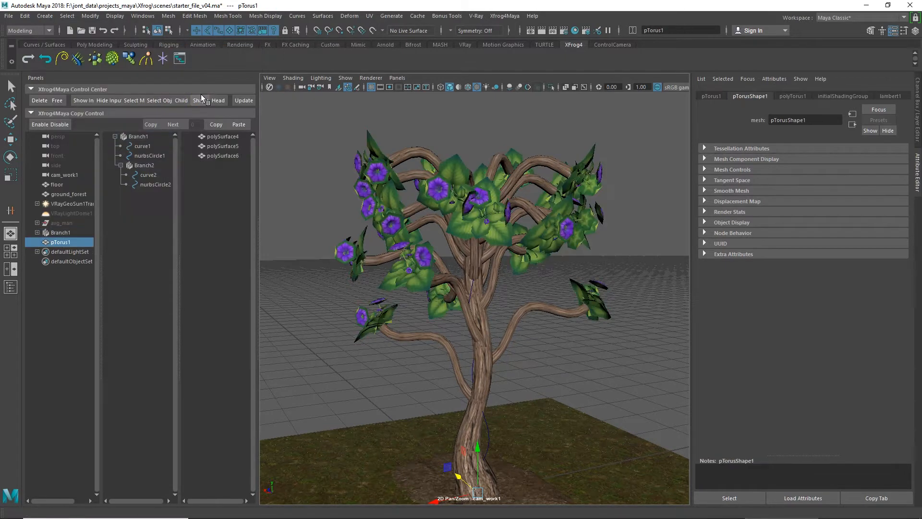
Step: Attach the new torus to Branch2 as a Shape object
alt+middle_drag(501, 442, 509, 387)
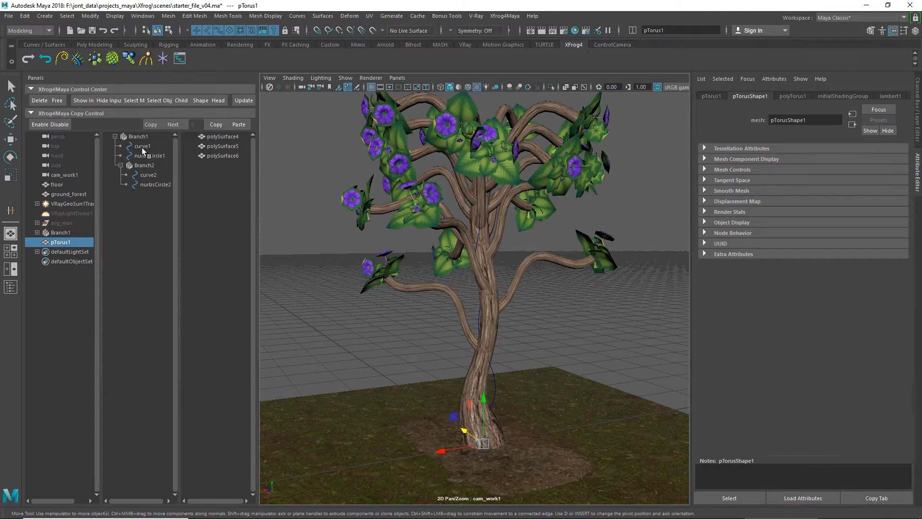
click(142, 165)
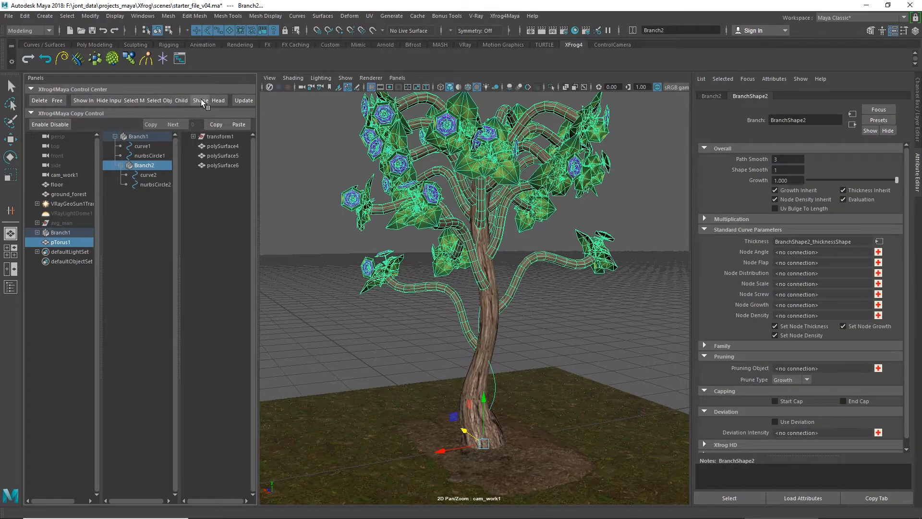
click(201, 100)
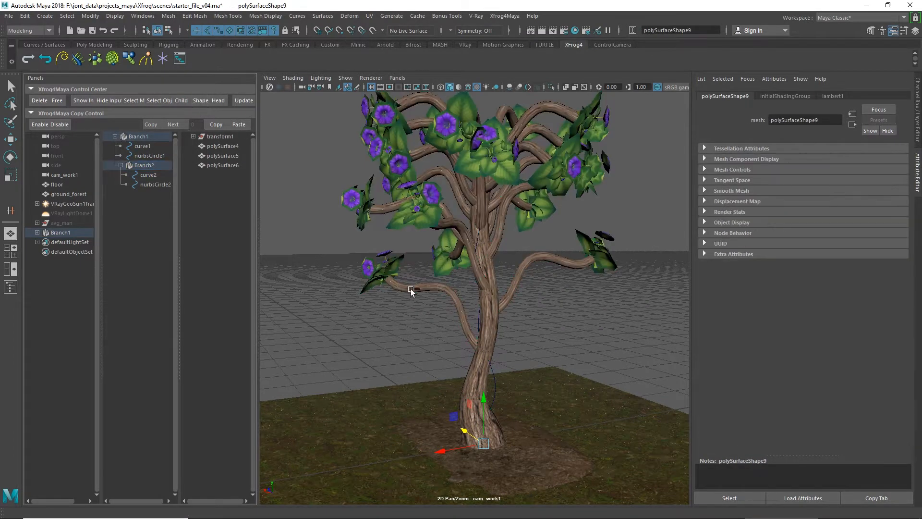
Step: Locate pTorus1 inside Branch2's outShape hierarchy and scale it up uniformly until its rings wrap around the upper branches
click(37, 233)
click(43, 271)
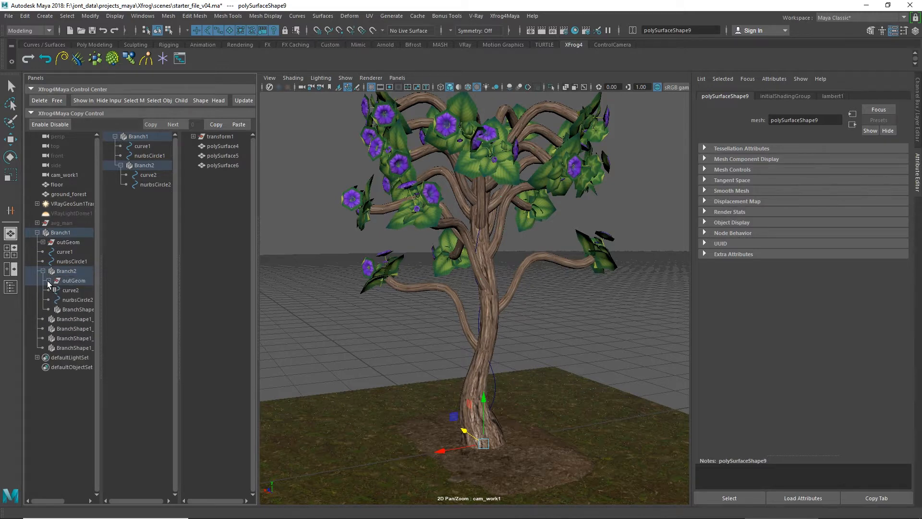
click(48, 281)
click(54, 309)
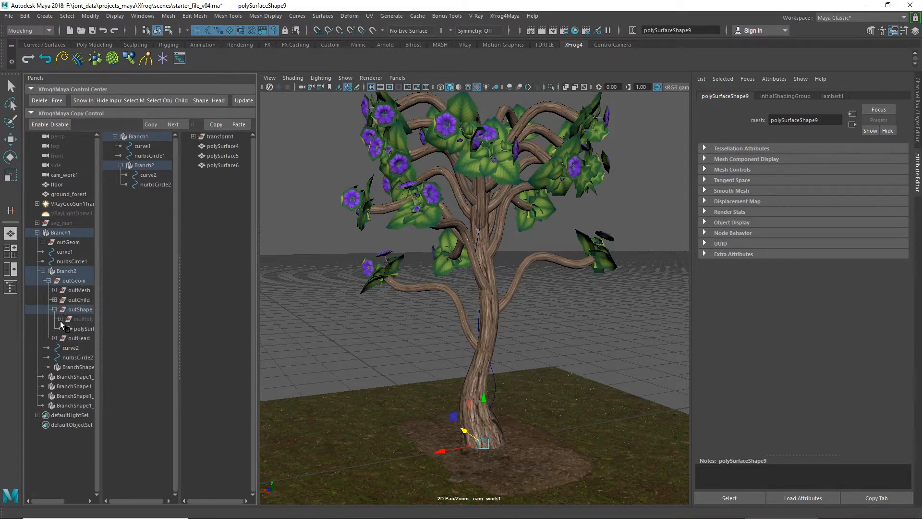
click(60, 320)
click(67, 330)
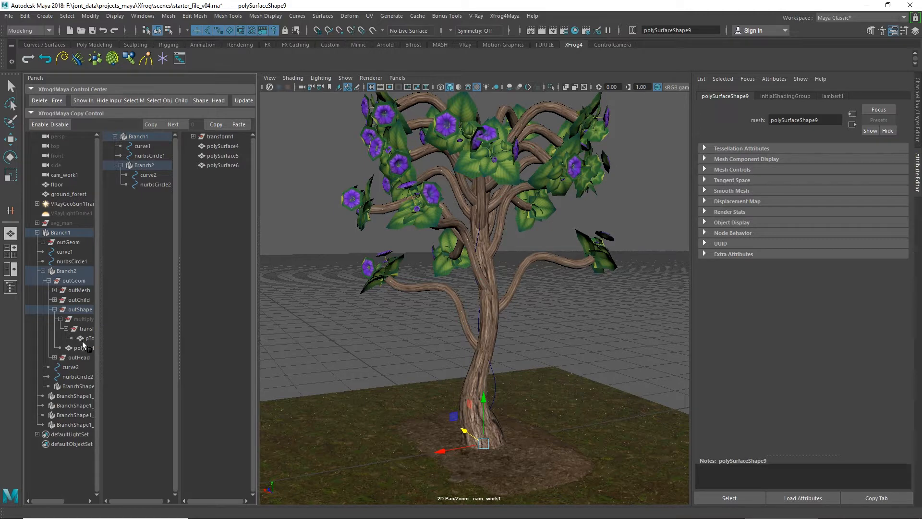
click(86, 339)
key(e)
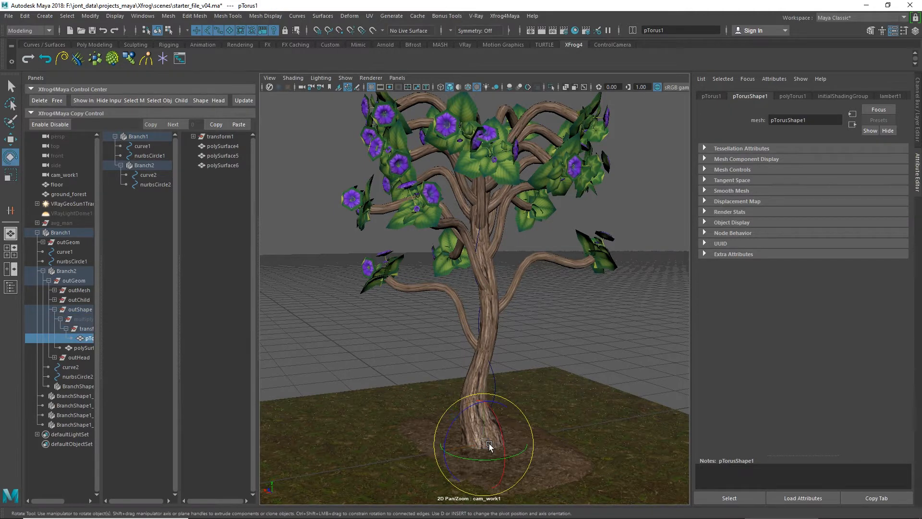
key(r)
drag(495, 448, 534, 447)
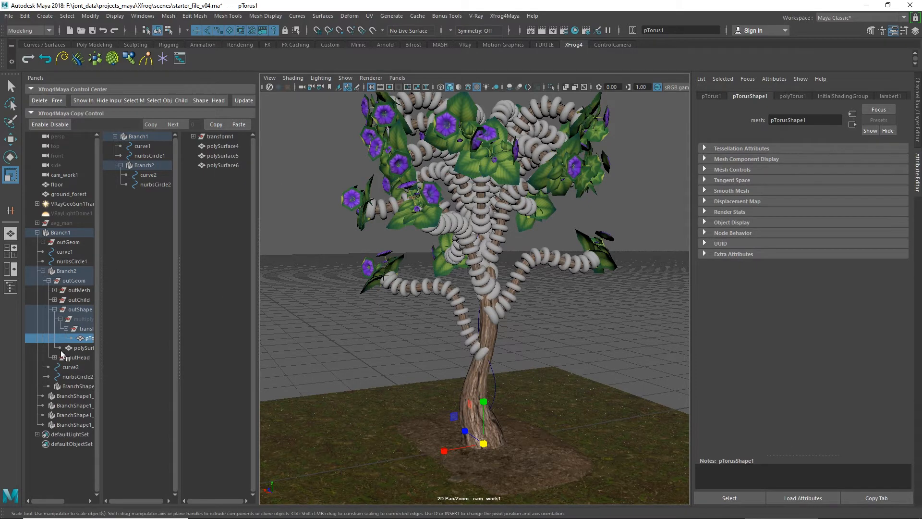
Step: Give the torus rings in Branch2's outShape group a reflective material and clear the selection
click(76, 310)
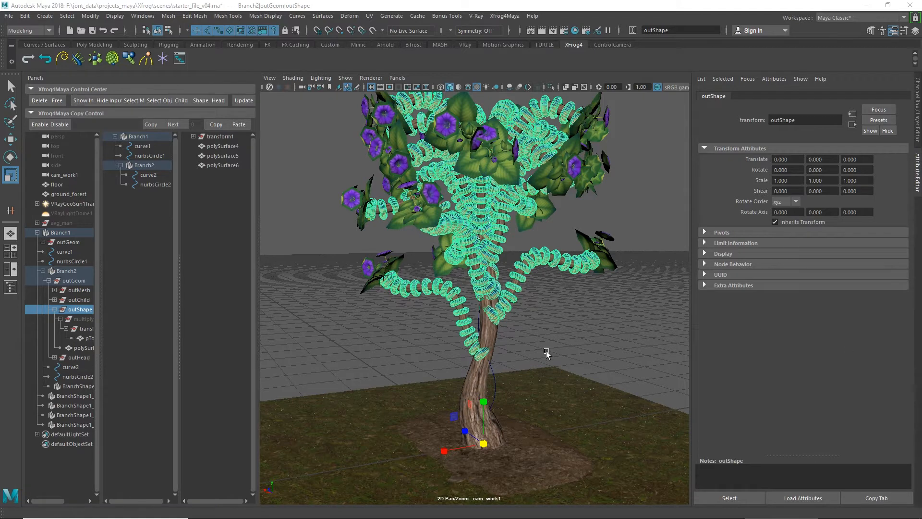
click(561, 317)
scroll(550, 319, up, 3)
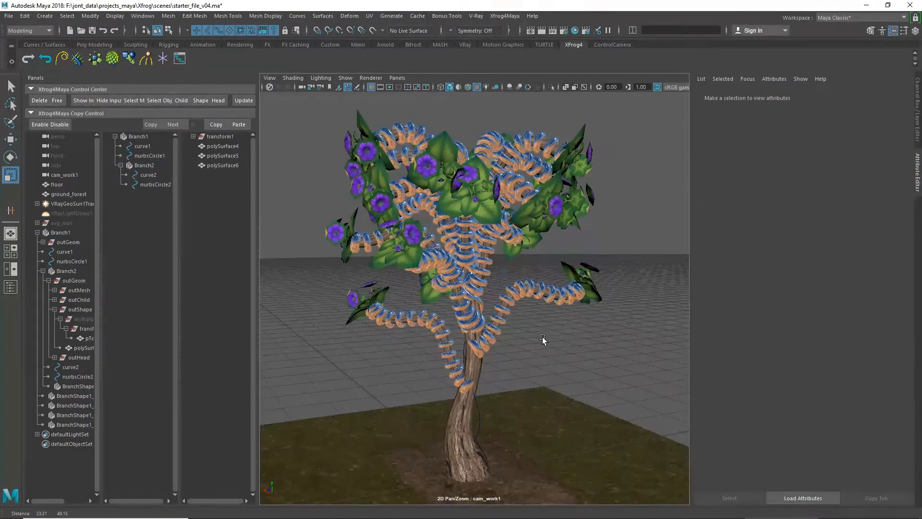
Step: Unhide VRayLightDome1 and start a live V-Ray render of the tree in the viewport
click(73, 212)
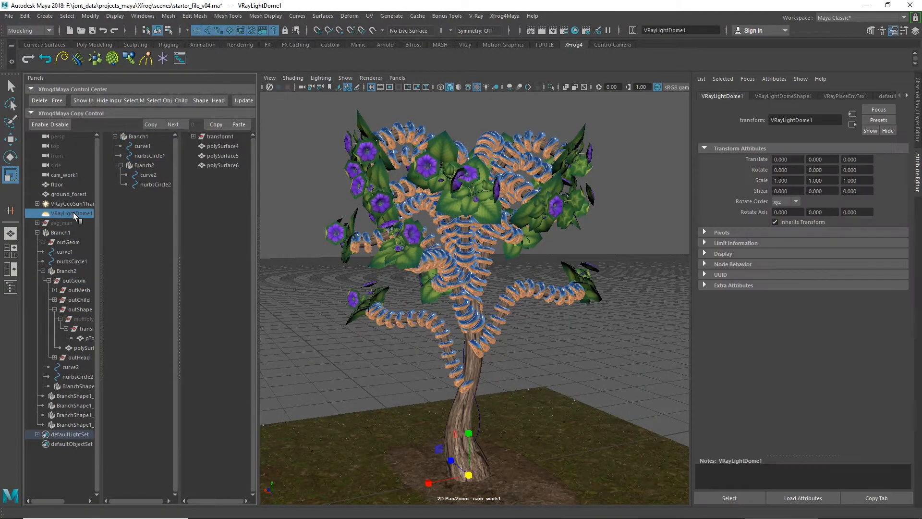
click(371, 77)
click(383, 104)
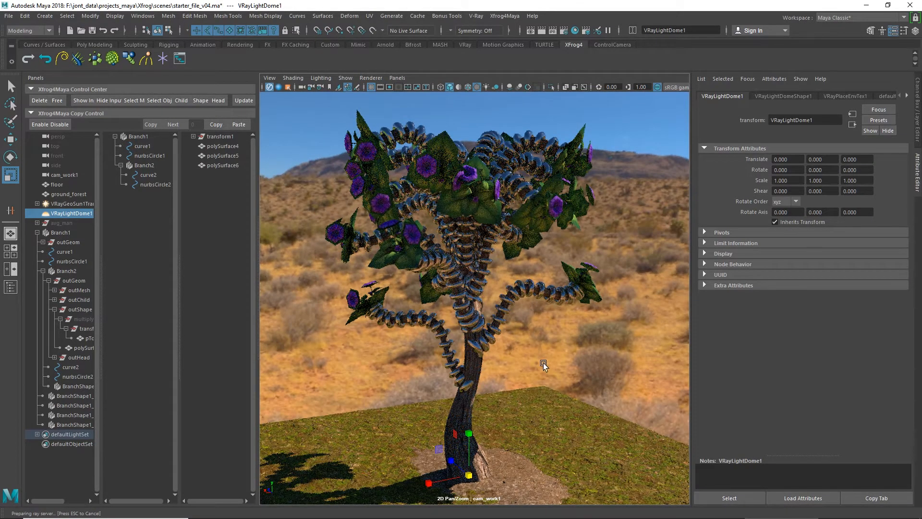
alt+drag(548, 364, 500, 345)
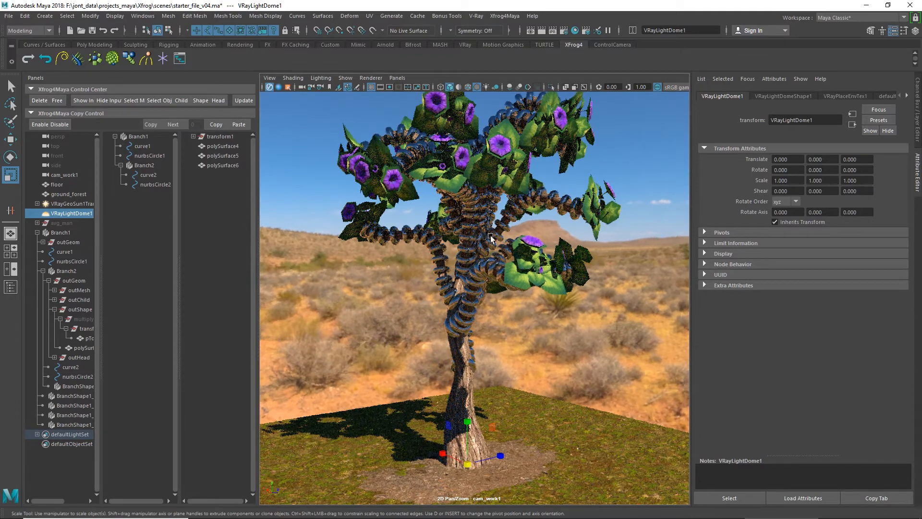
Step: Raise the middle point of Branch1's Node Angle curve to bend the child branches downward
click(138, 136)
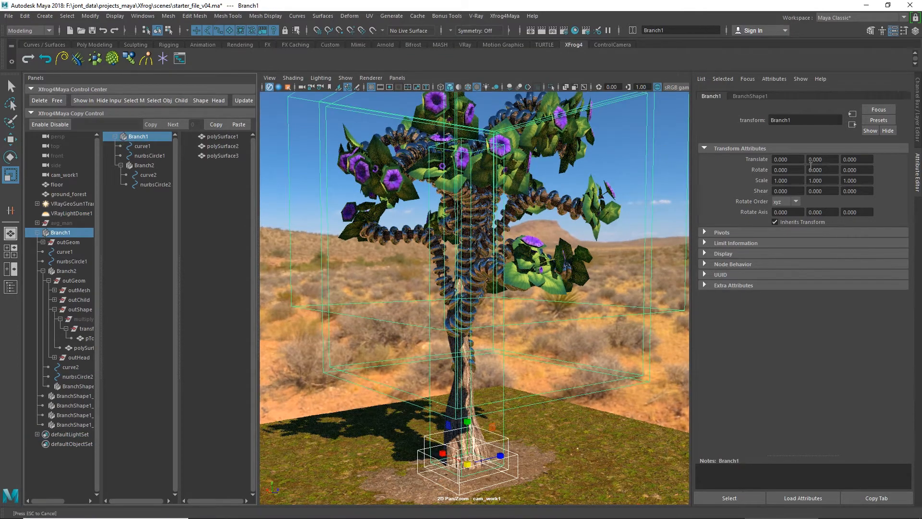
click(759, 96)
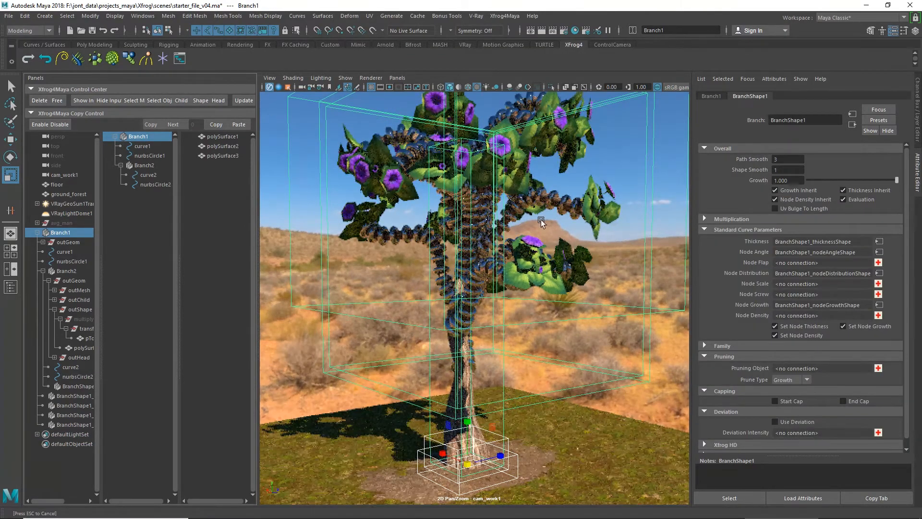
click(879, 252)
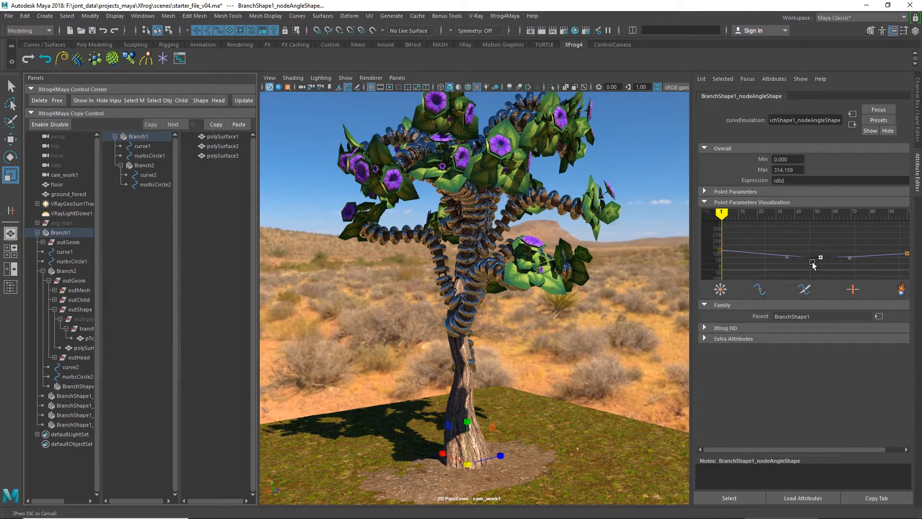
drag(813, 264, 810, 219)
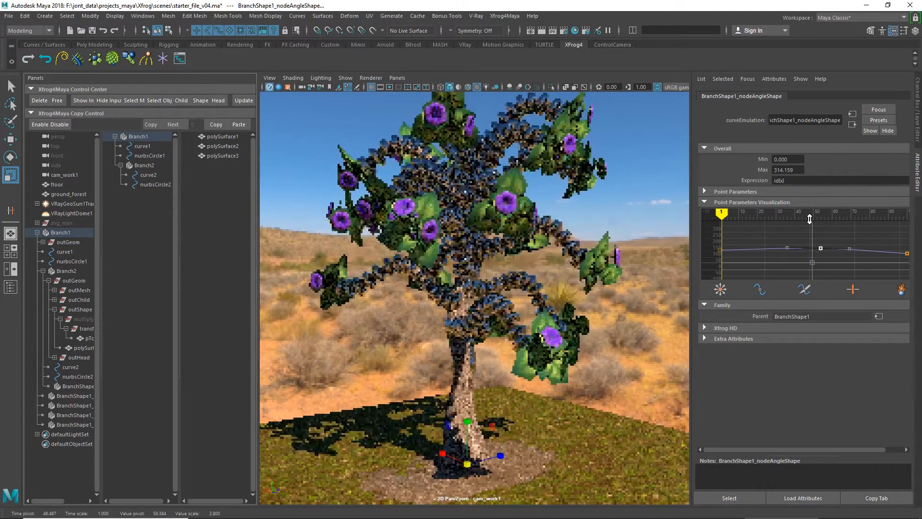
Step: Nudge the middle point of Branch1's Node Angle curve slightly further up
middle_drag(809, 219, 807, 204)
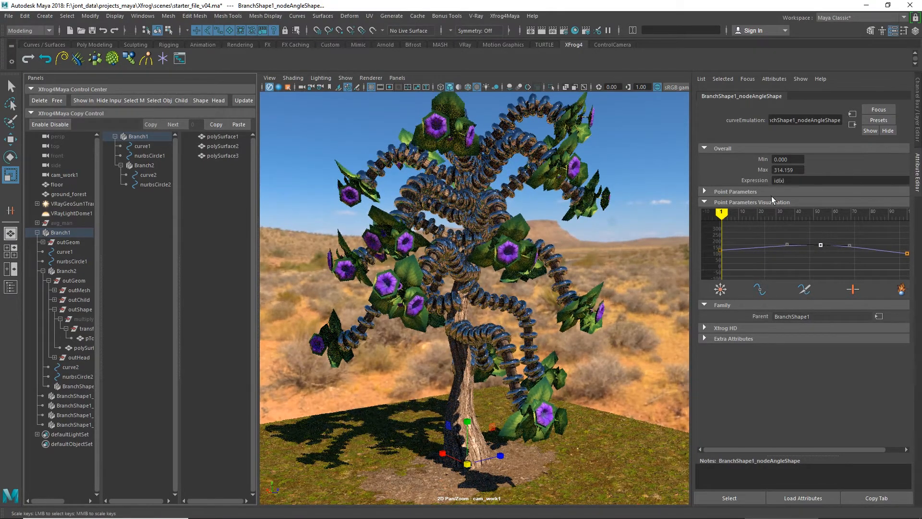
Step: Preview Branch2's growth by lowering its Growth value to about 0.42 and returning it to 1.000
click(144, 166)
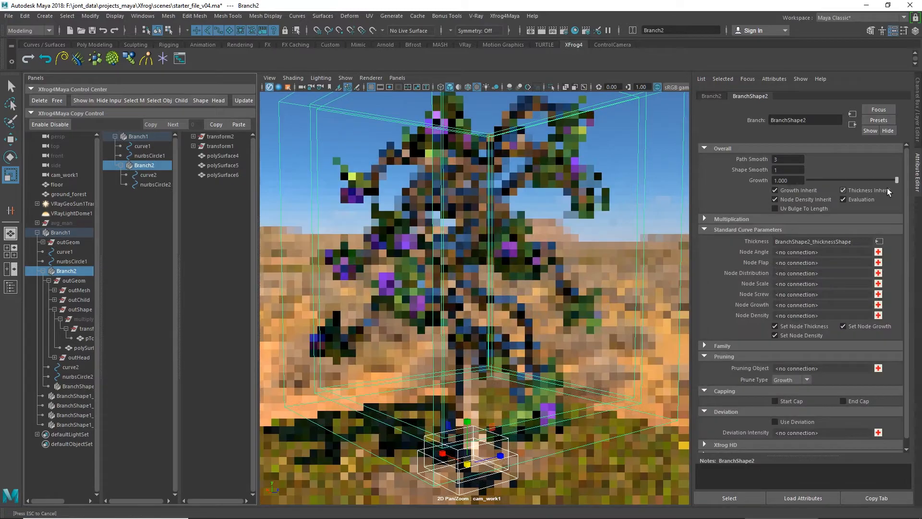
drag(896, 180, 845, 184)
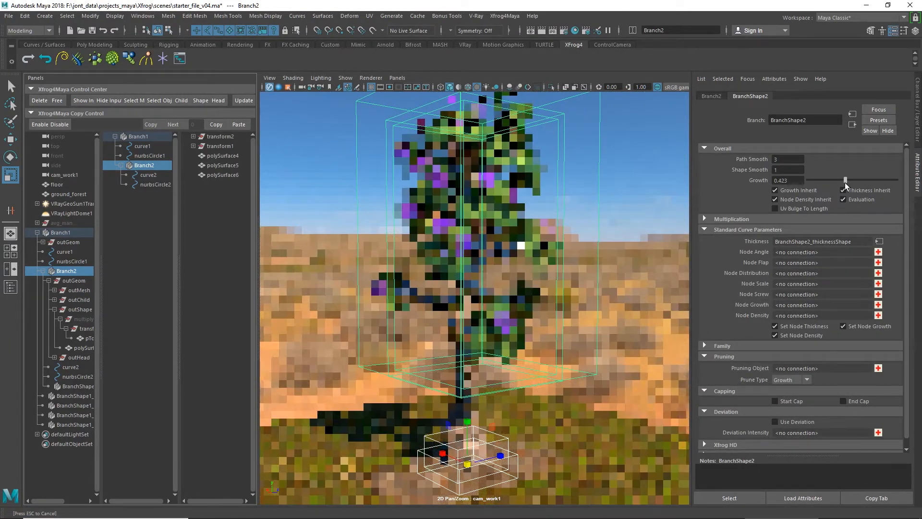
drag(849, 180, 900, 181)
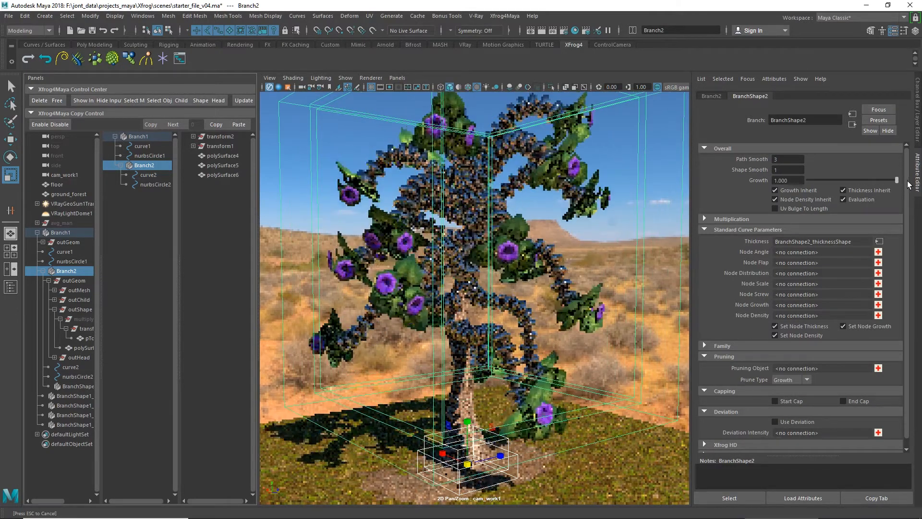
Step: Apply the Allperpendicular node preset to Branch2 in its multiplication settings and update the branch
click(140, 136)
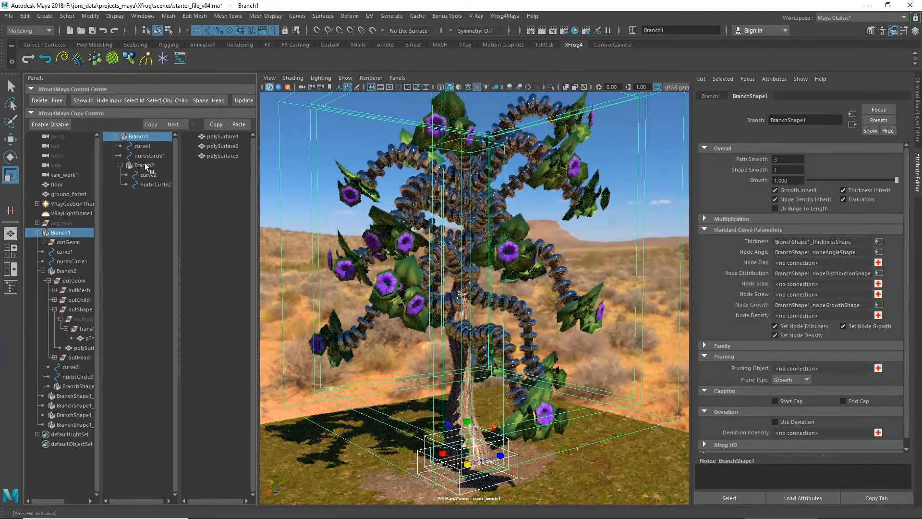
click(144, 165)
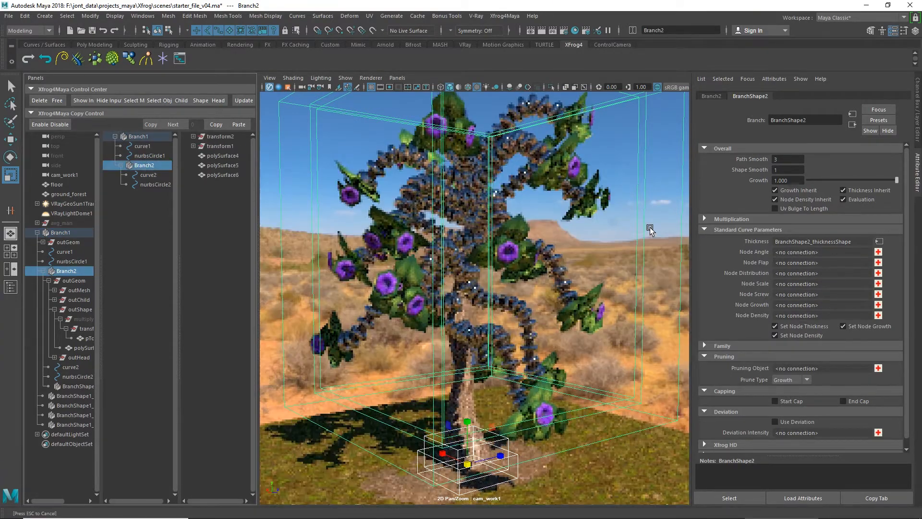
click(703, 218)
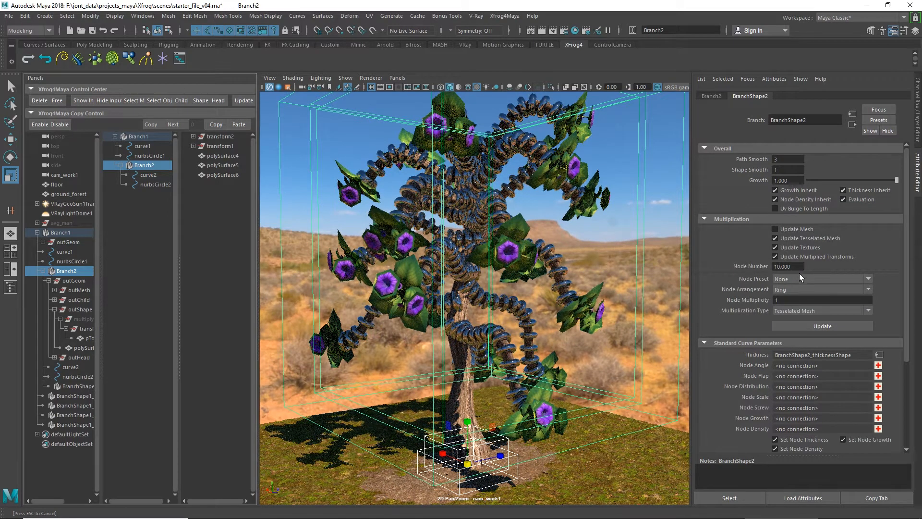
click(792, 290)
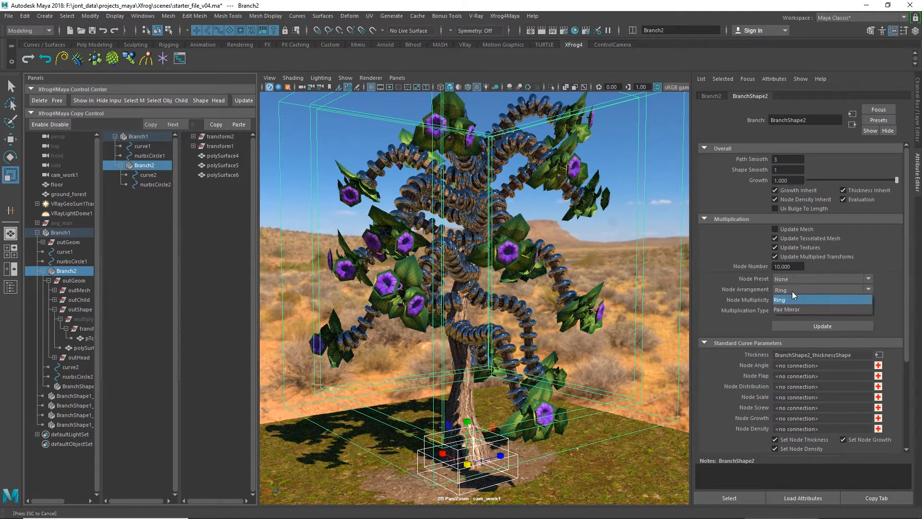
click(790, 277)
click(795, 318)
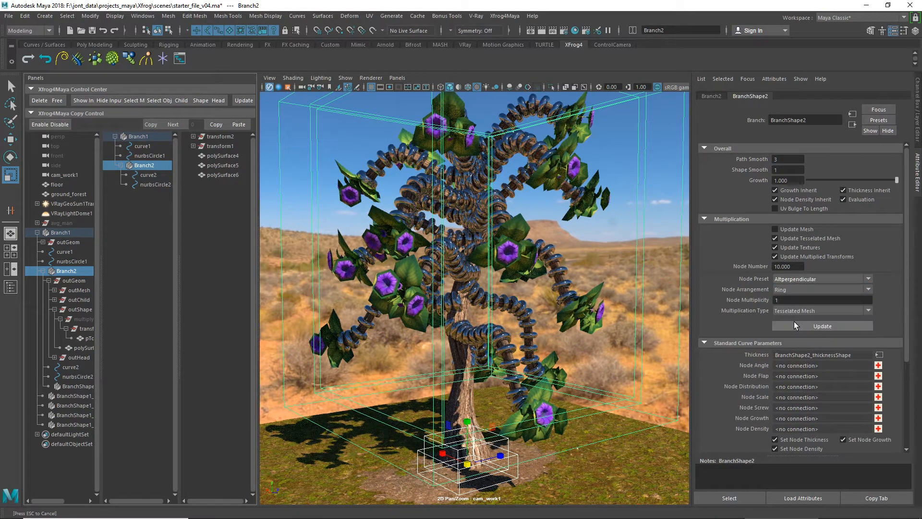
click(804, 326)
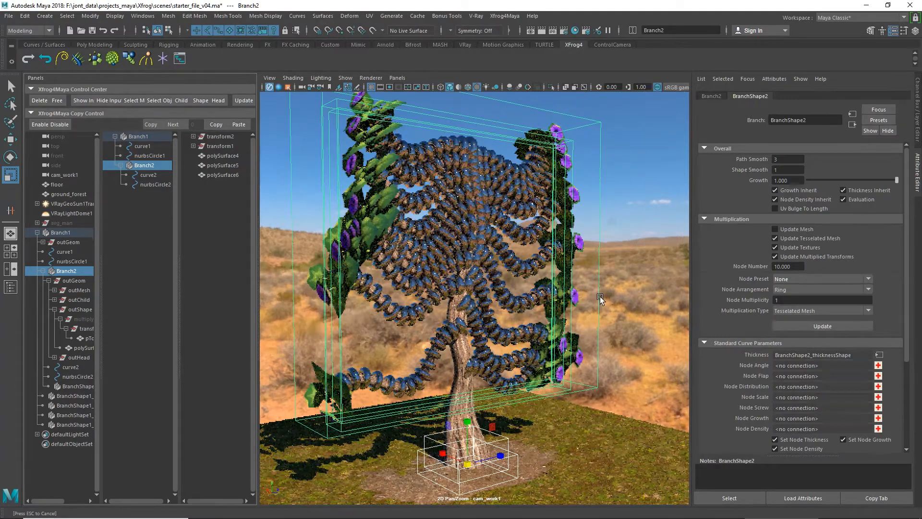
Step: Stop the live V-Ray render in the viewport and hide VRayLightDome1
alt+drag(603, 307, 551, 317)
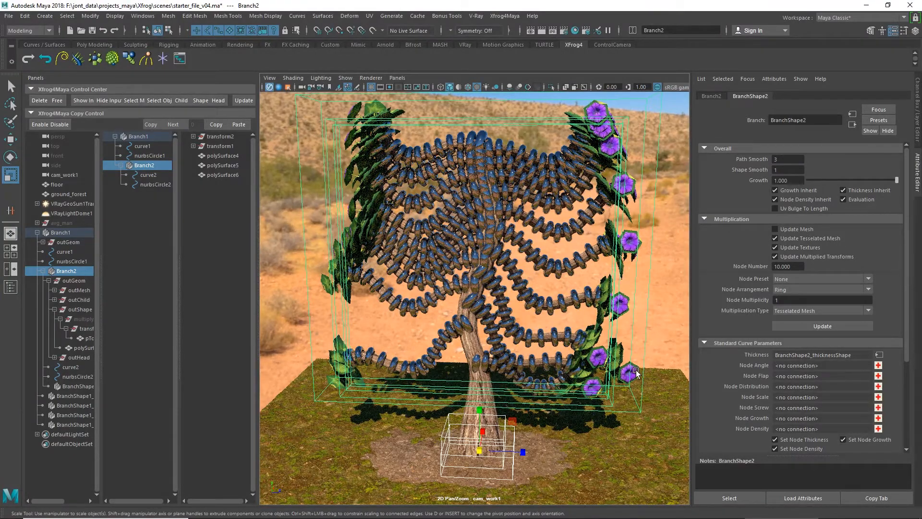
alt+drag(640, 375, 455, 372)
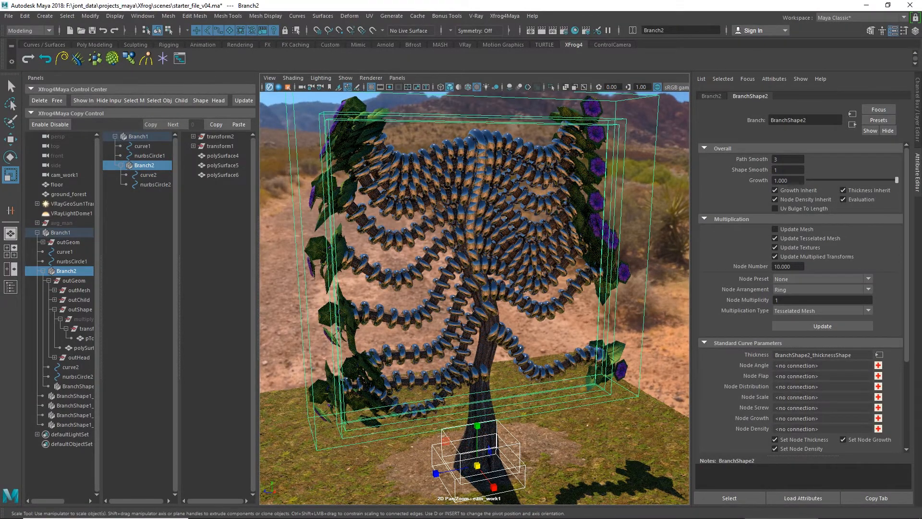
scroll(518, 206, down, 4)
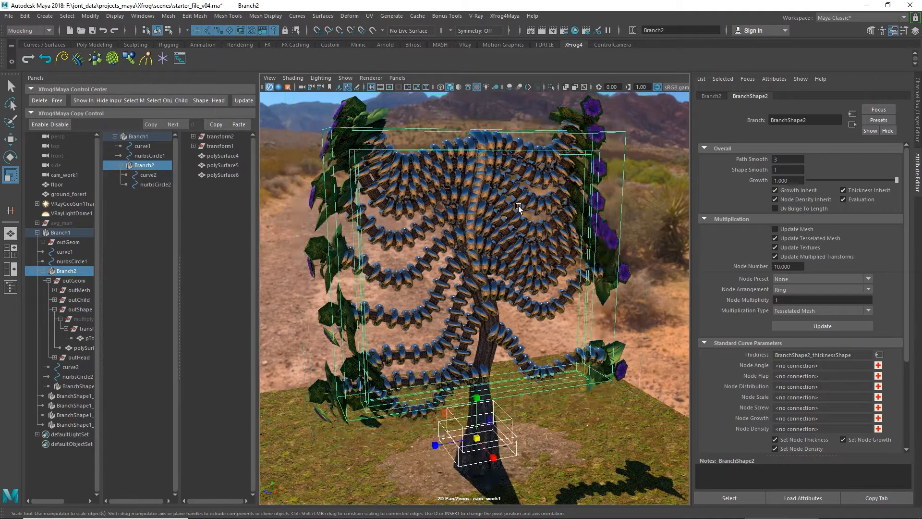
alt+drag(452, 276, 610, 273)
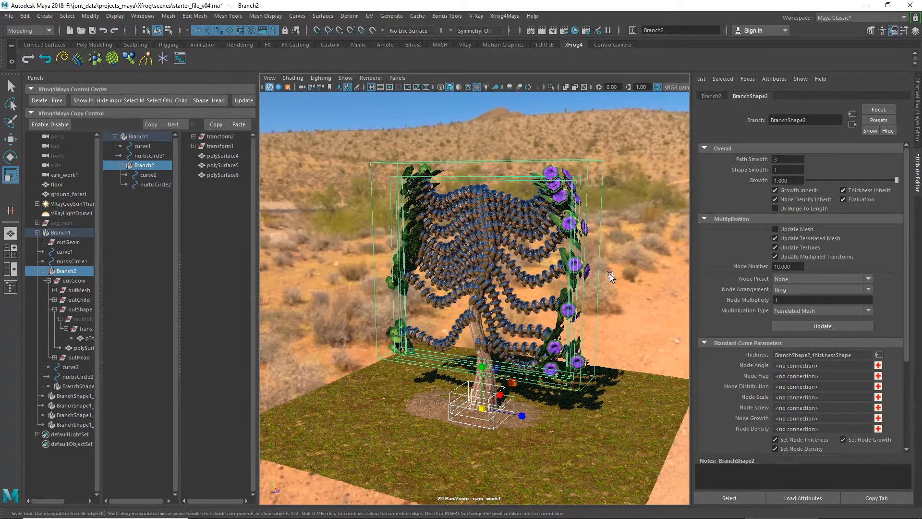
click(153, 136)
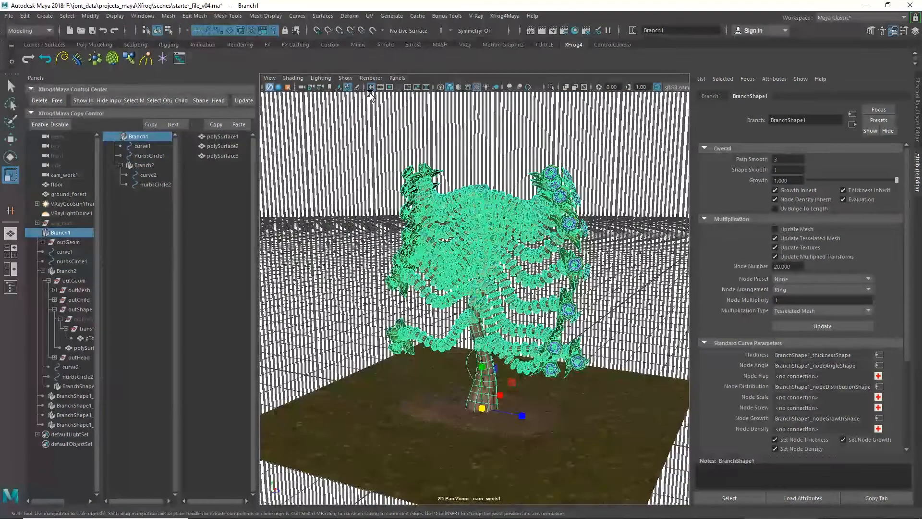
click(66, 214)
key(ctrl+h)
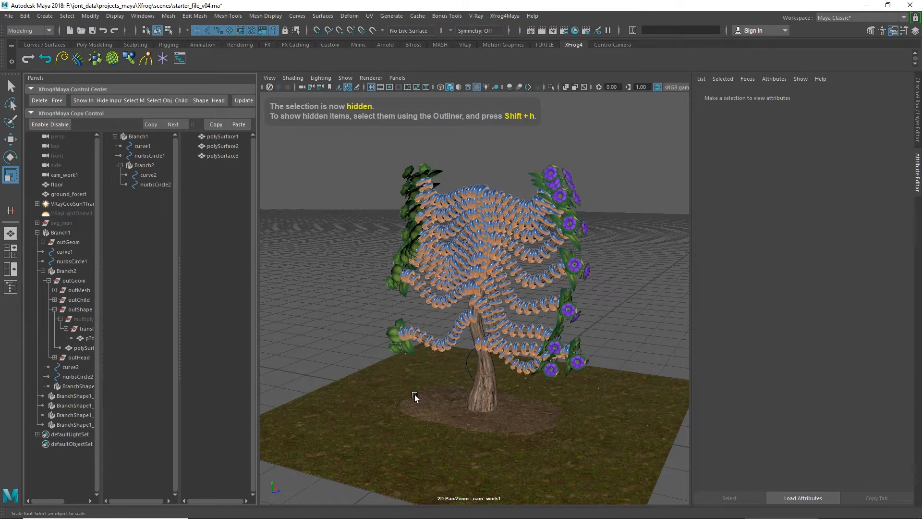
Step: Remove the torus rings from the upper branches by deleting Branch2's outShape group
alt+drag(433, 366, 492, 380)
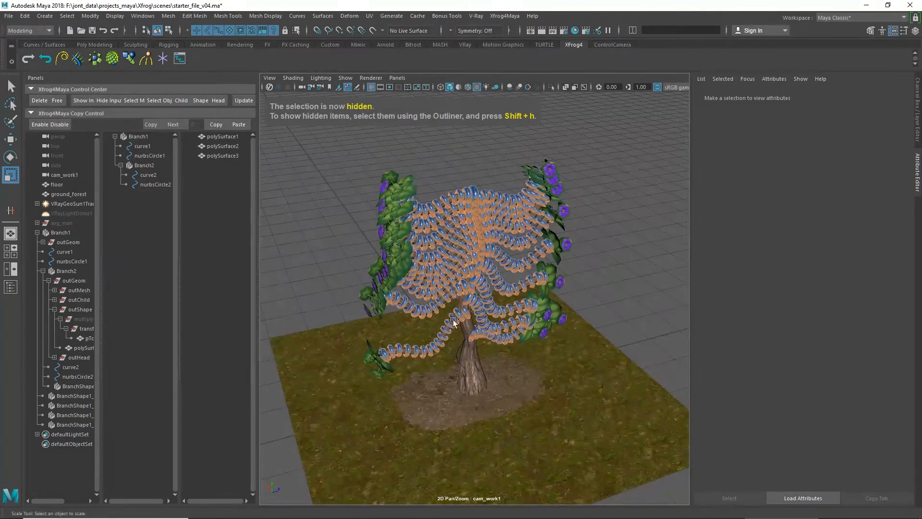
click(77, 310)
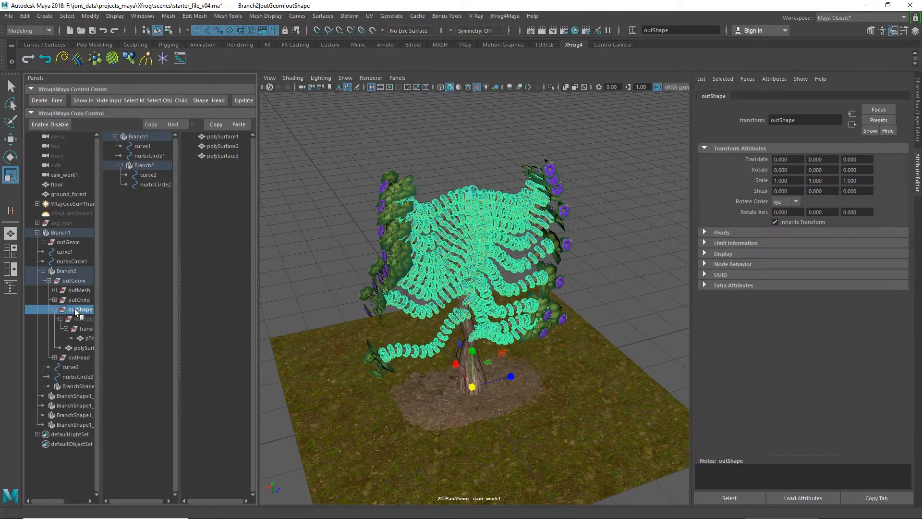
click(40, 101)
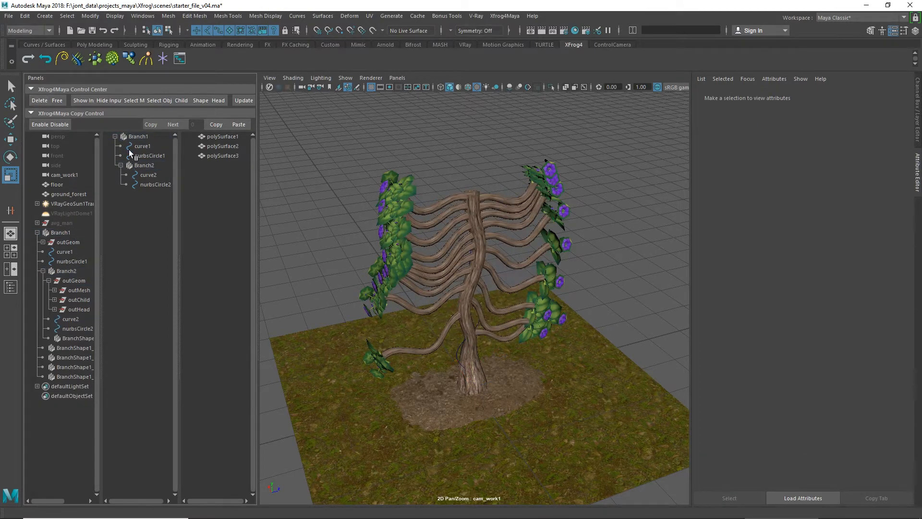
Step: Apply a node preset to Branch1 that spreads its child branches around the trunk, and update the tree
click(132, 137)
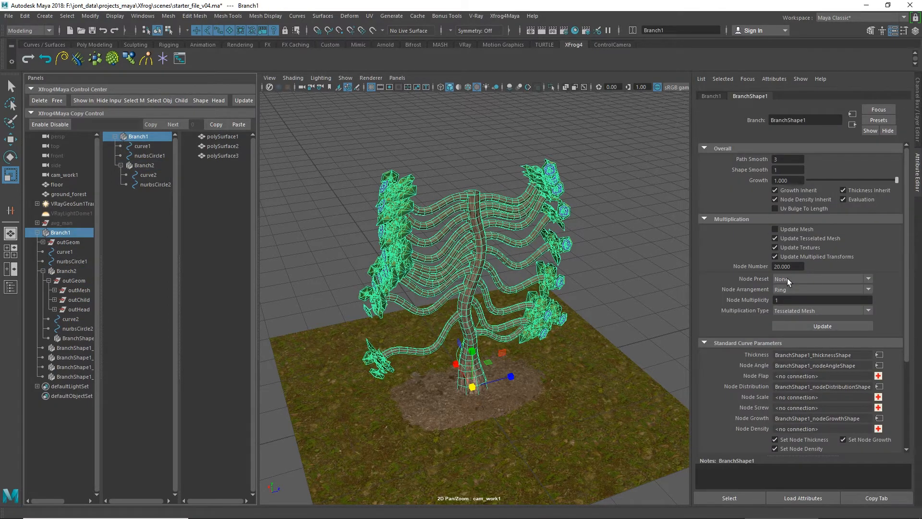
click(791, 281)
click(791, 300)
click(795, 325)
alt+drag(604, 280, 566, 266)
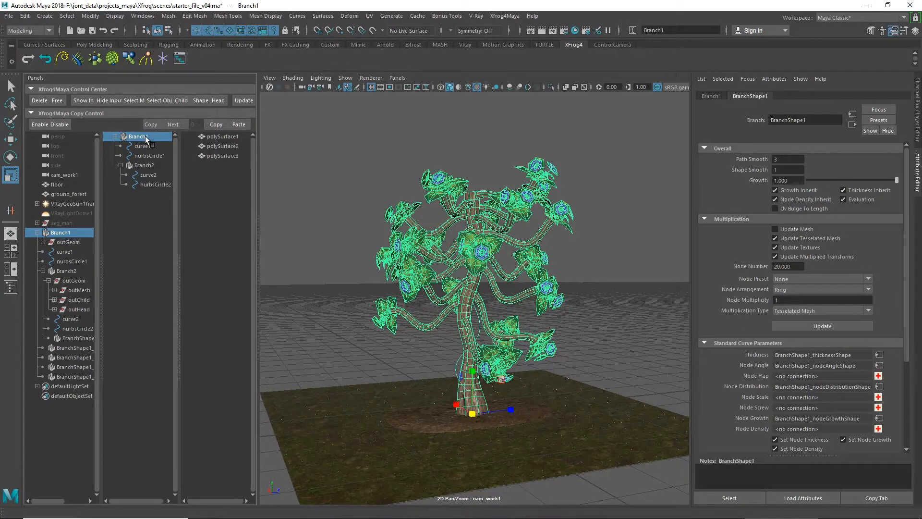
Step: Copy and paste the Branch1 tree, and move the copy about 290 cm along Z, beside the original
click(213, 123)
click(211, 170)
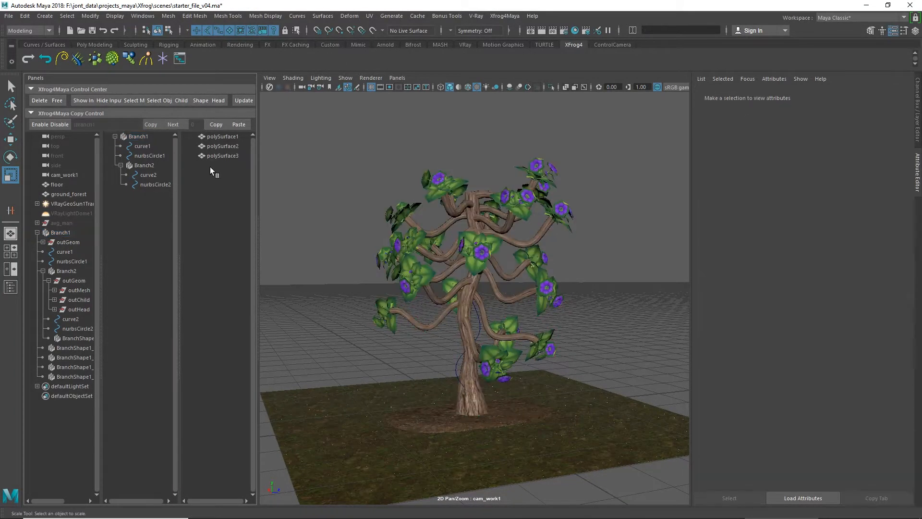
click(237, 124)
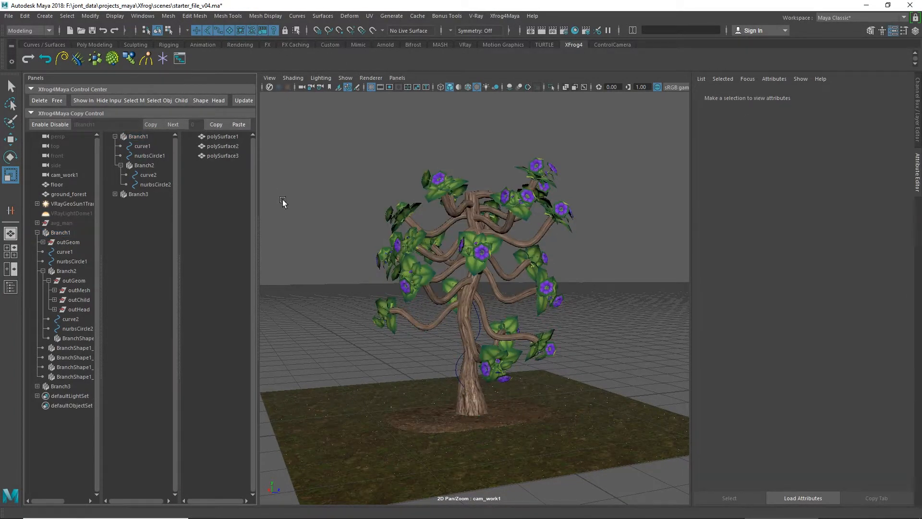
click(138, 194)
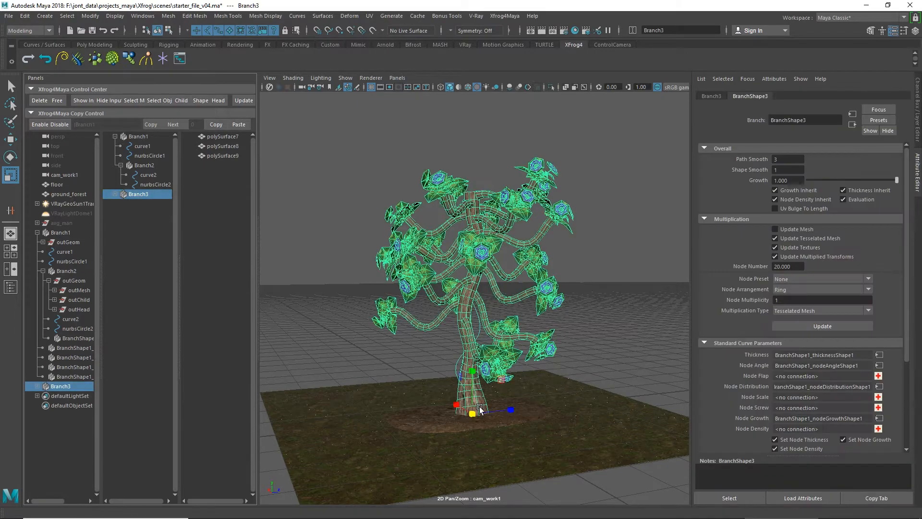
drag(513, 409, 622, 385)
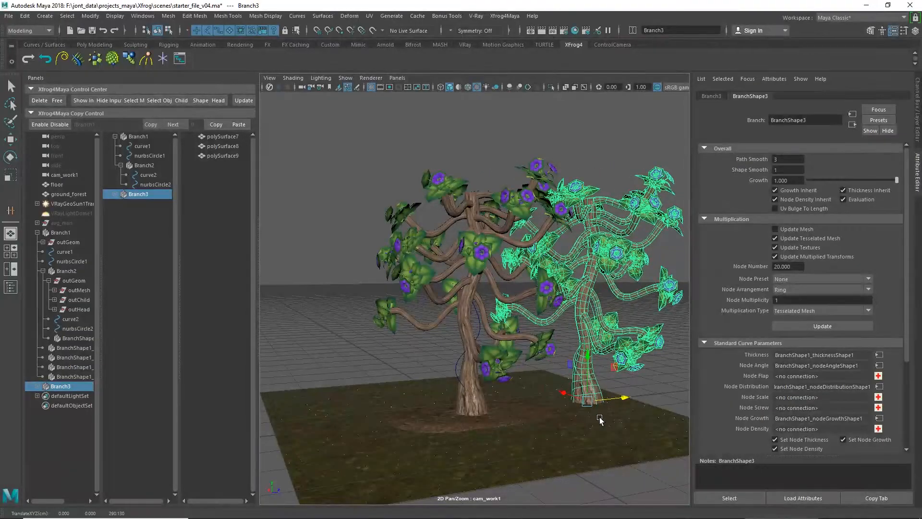
Step: Preview the growth of the copied tree, Branch3, and return its Growth value to 1.000
alt+middle_drag(599, 418, 532, 430)
alt+drag(532, 430, 517, 443)
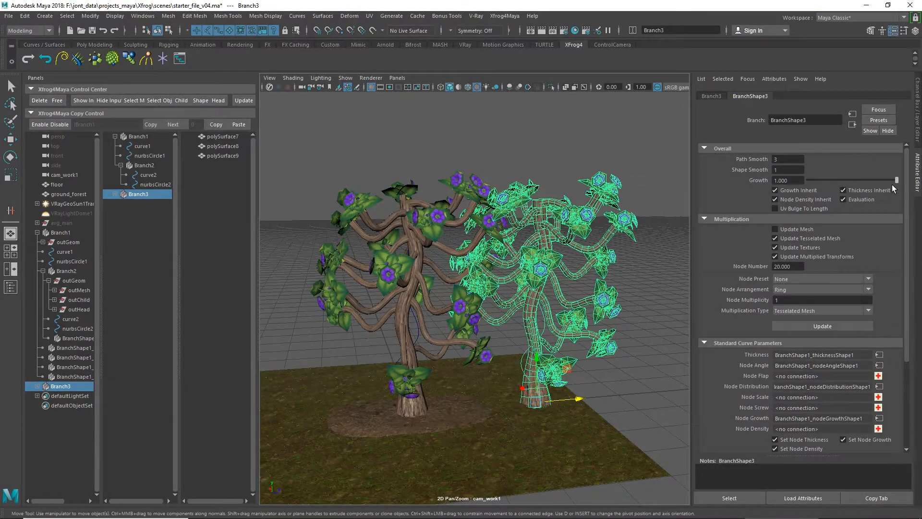
mouse_move(897, 183)
mouse_down()
mouse_move(828, 194)
mouse_move(906, 177)
mouse_up()
Step: Draw a wavy CV curve with 14 control points on the open ground grid beside the copied tree
alt+middle_drag(625, 353, 540, 310)
scroll(539, 310, up, 3)
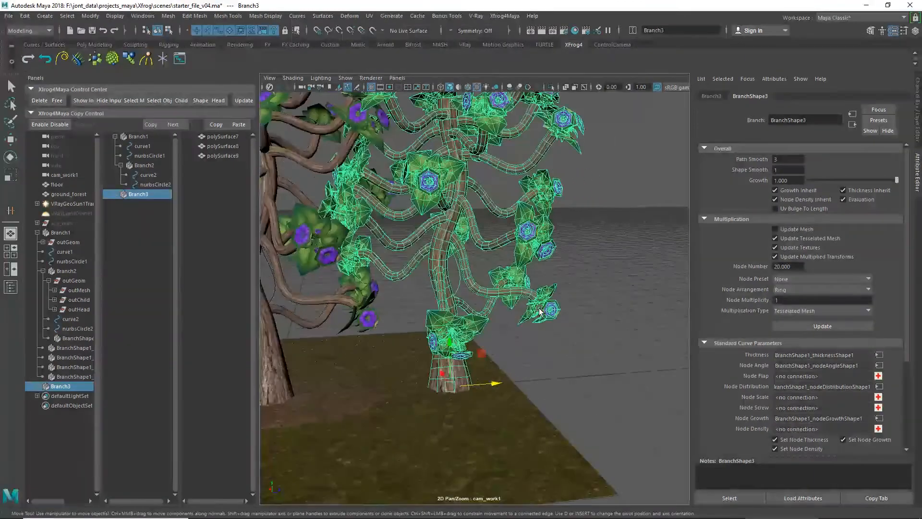
alt+drag(601, 354, 518, 388)
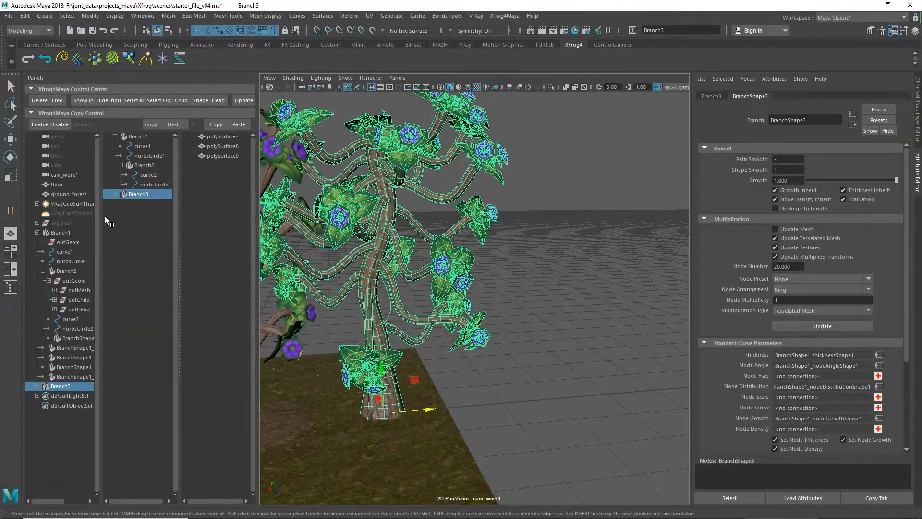
click(45, 16)
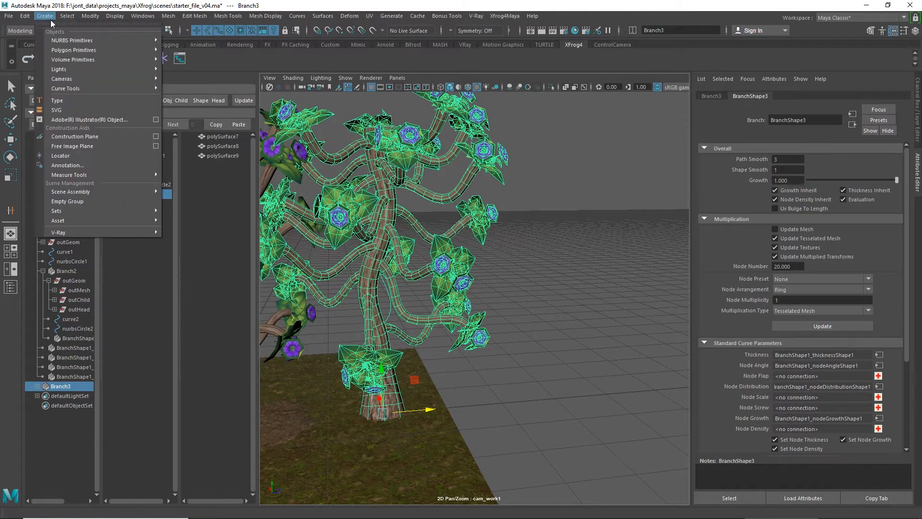
mouse_move(68, 80)
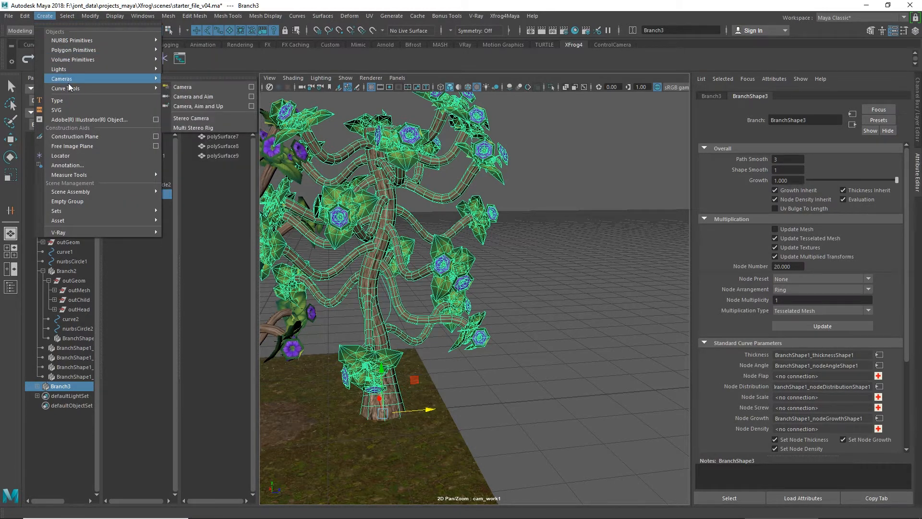
click(206, 95)
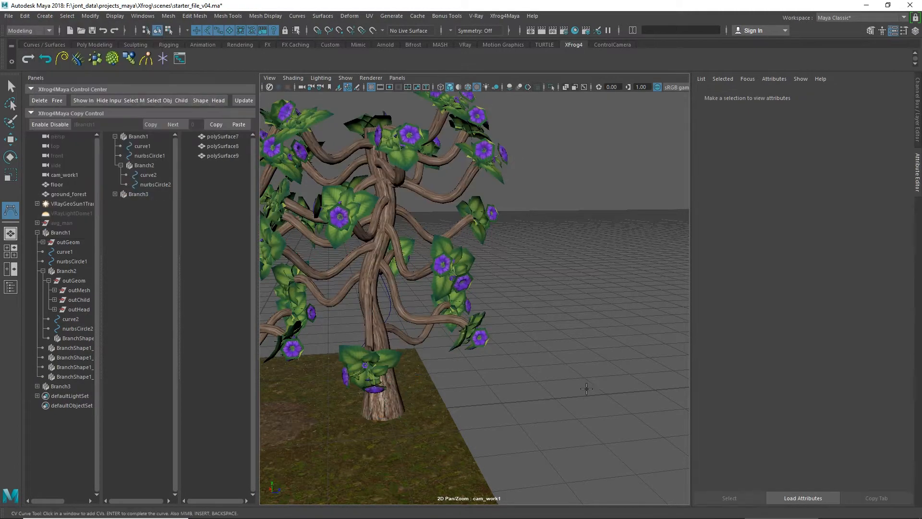
alt+drag(586, 389, 508, 332)
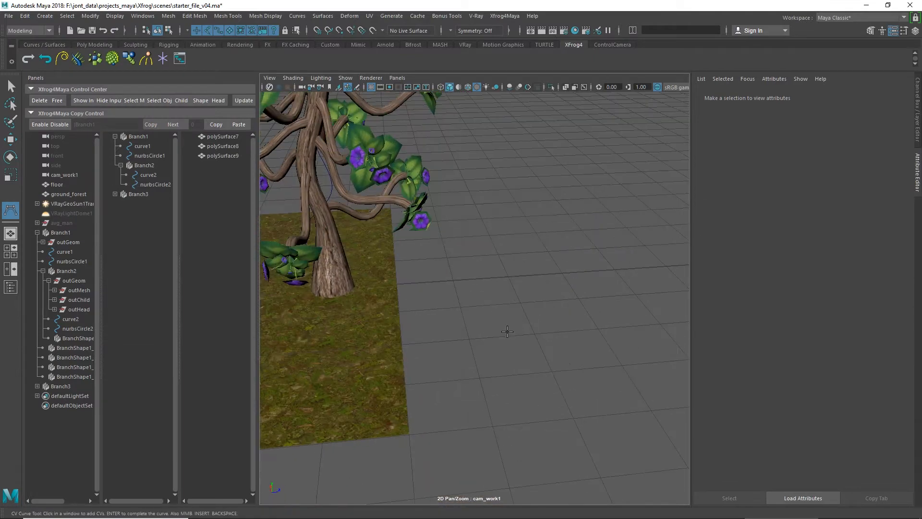
click(480, 379)
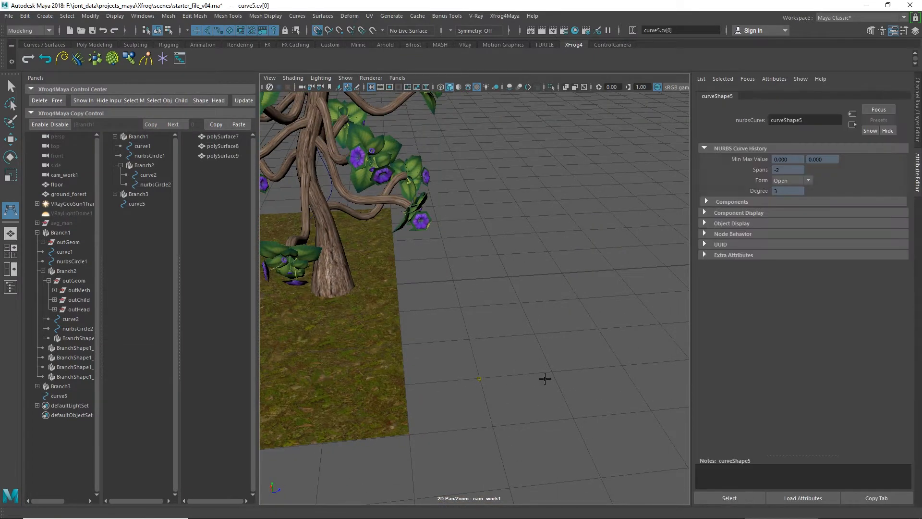
click(552, 371)
click(469, 339)
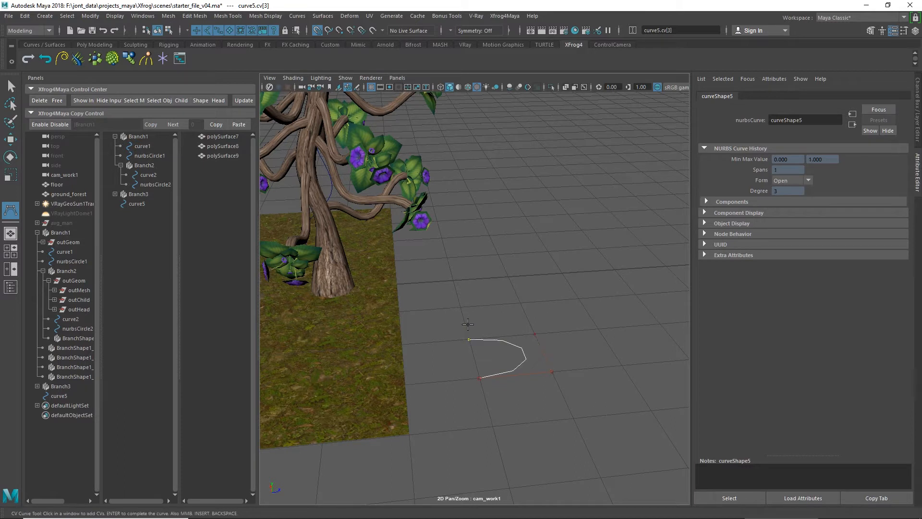
click(460, 307)
click(521, 303)
click(509, 277)
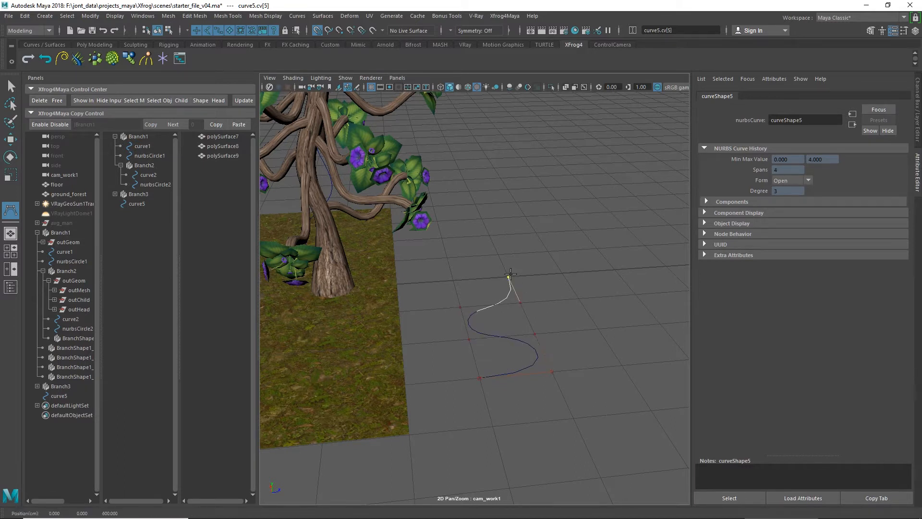
click(453, 280)
click(447, 258)
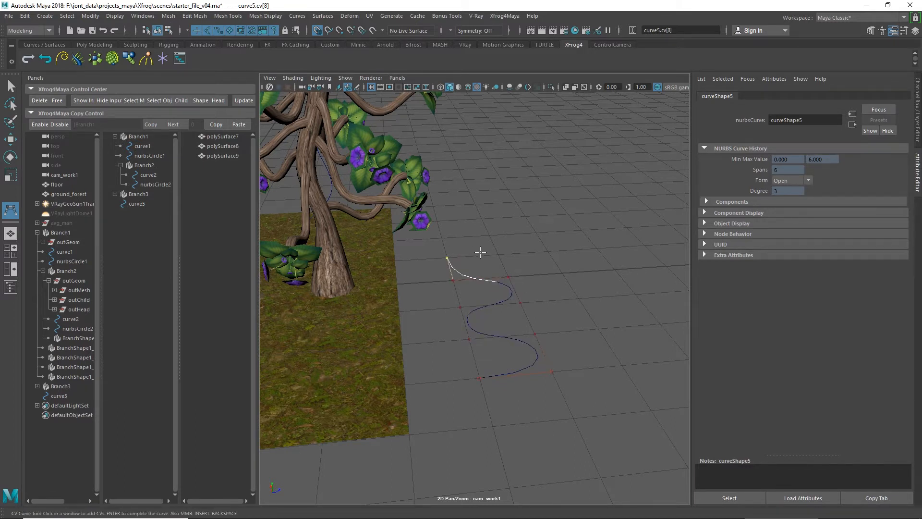
click(488, 233)
click(442, 237)
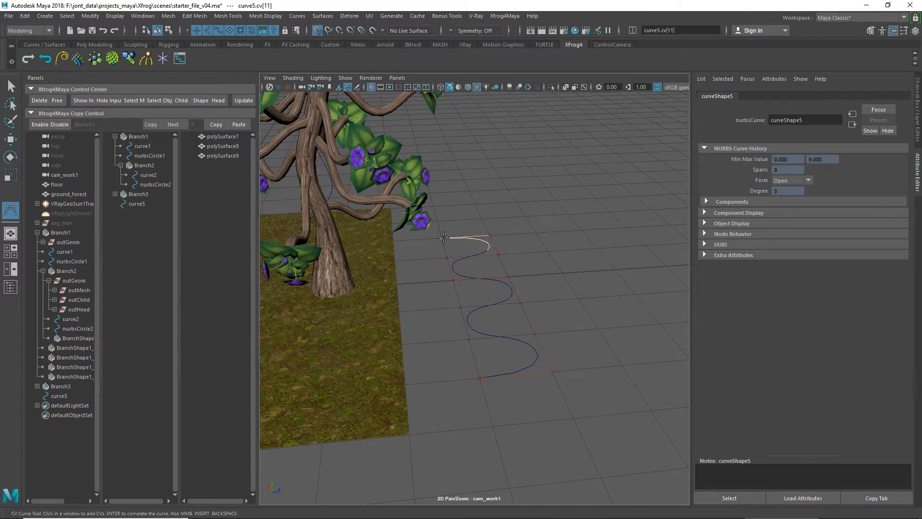
click(438, 221)
click(484, 219)
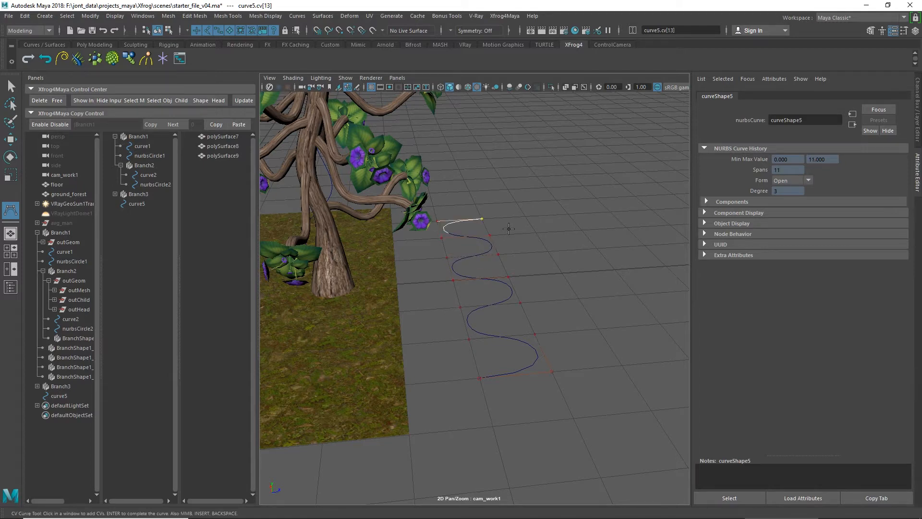
alt+middle_drag(558, 265, 585, 302)
scroll(585, 302, down, 3)
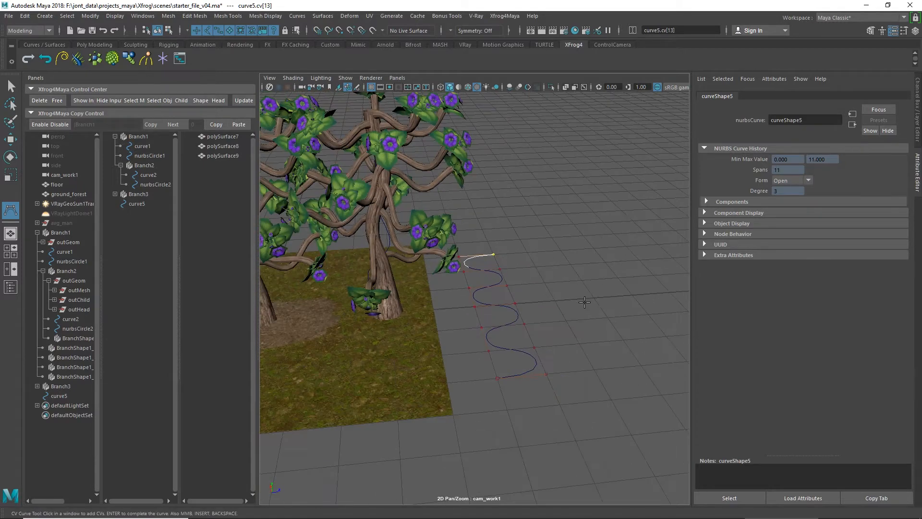
Step: Free curve3, the current path curve, from Branch3
click(139, 194)
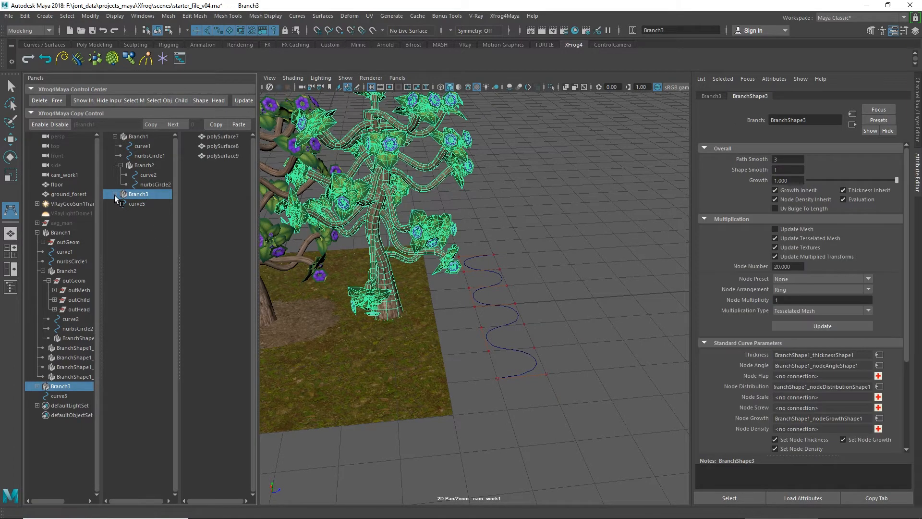
click(115, 194)
click(145, 202)
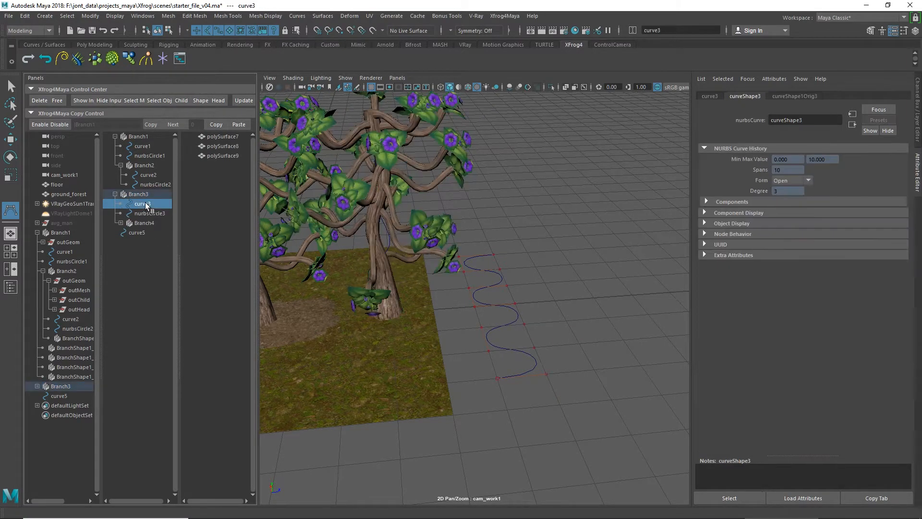
click(155, 212)
click(149, 203)
click(57, 101)
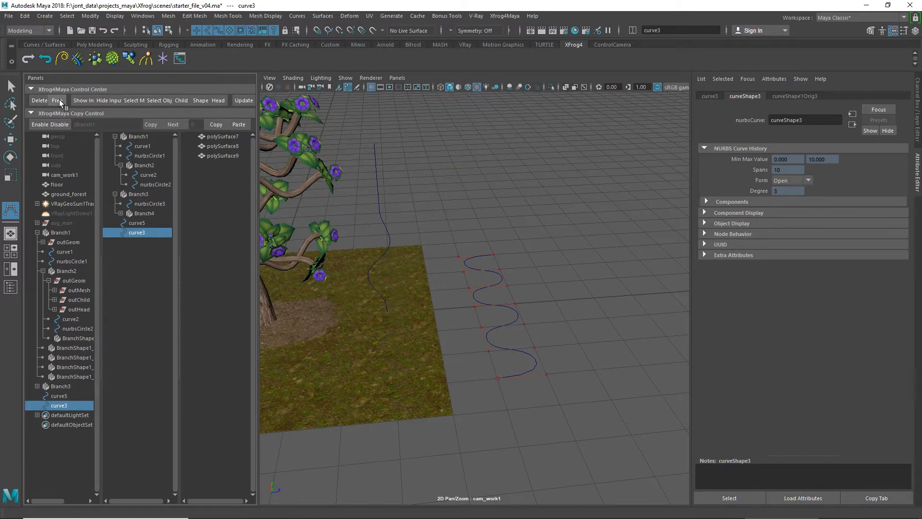
Step: Connect the new curve5 to Branch3 as its Path Curve in the Family attributes
click(139, 222)
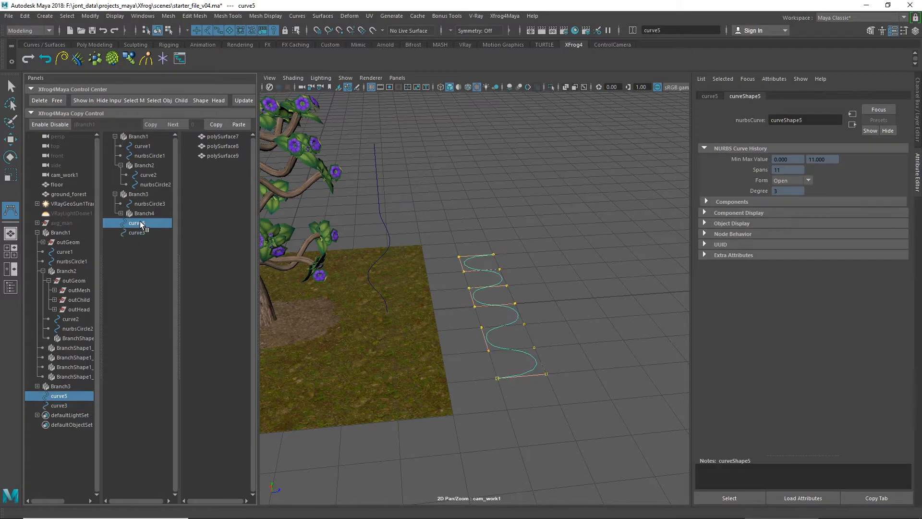
ctrl+click(151, 194)
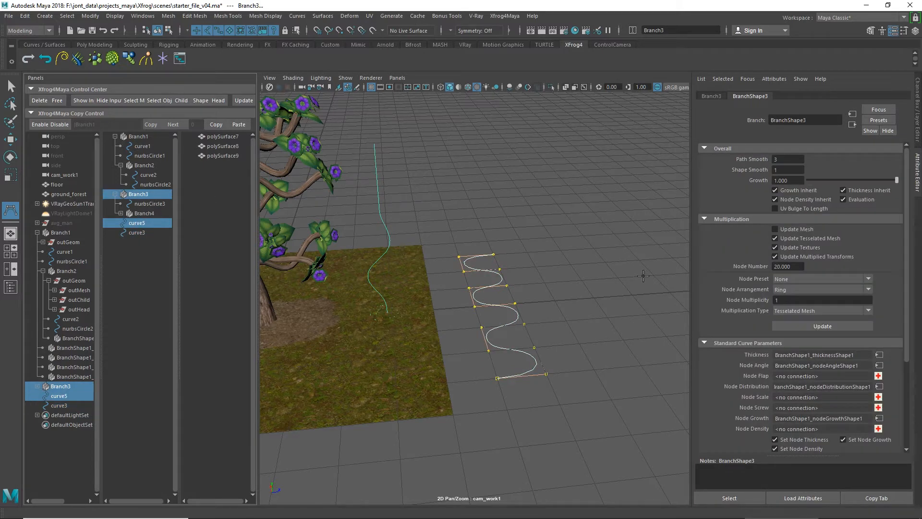
click(705, 343)
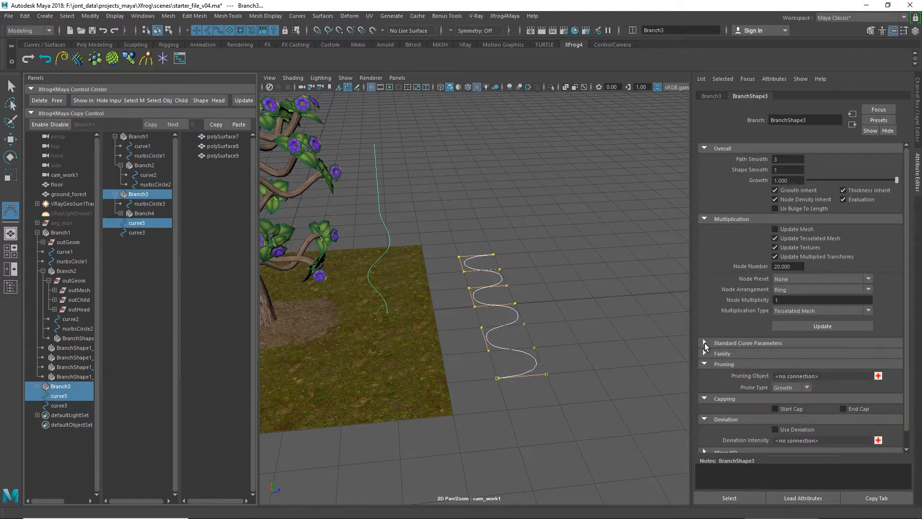
click(705, 353)
scroll(707, 359, down, 3)
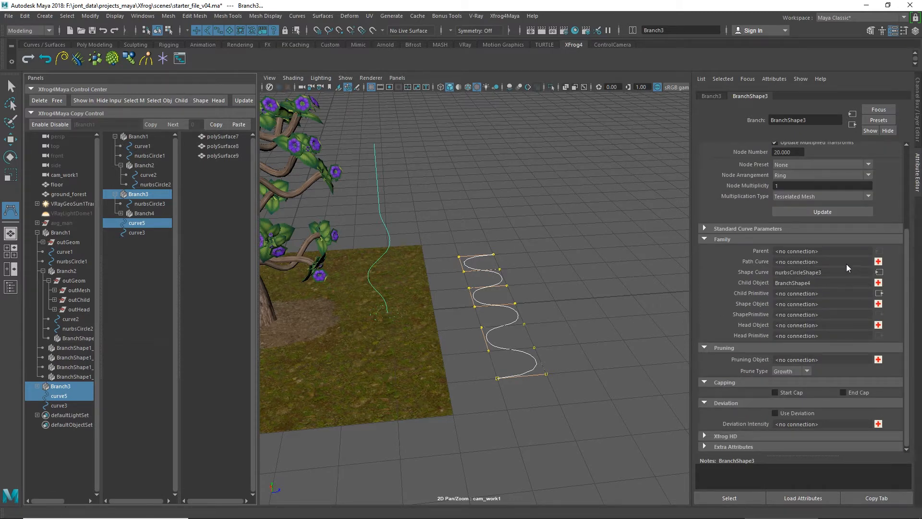
click(879, 262)
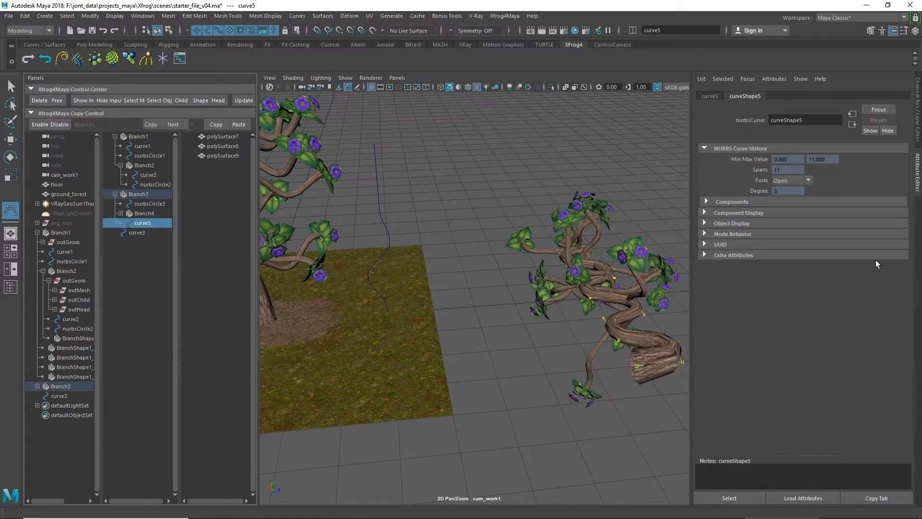
Step: Set Branch3's Translate Z to 0 so the tree aligns with its new path curve
click(155, 194)
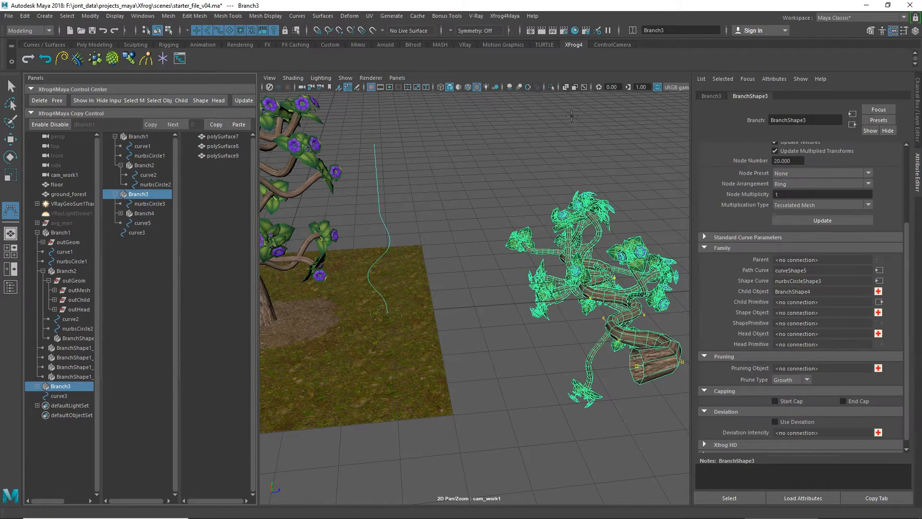
click(710, 97)
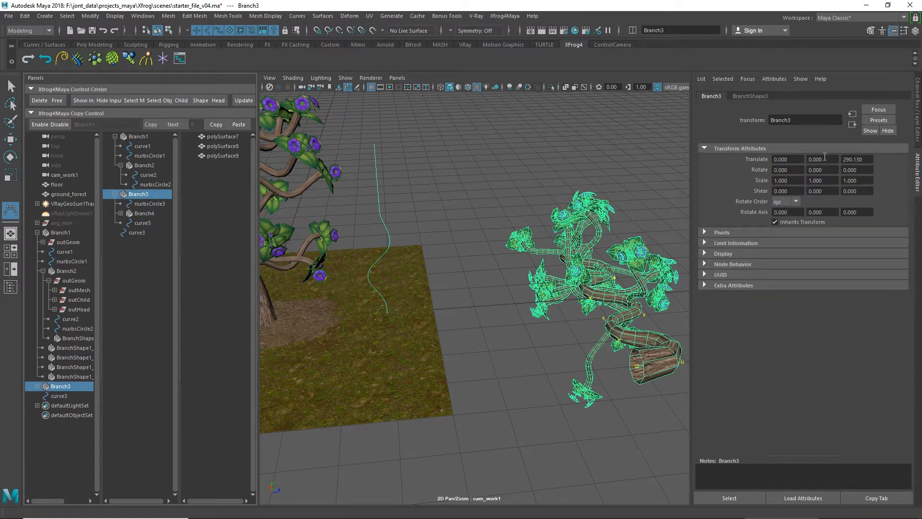
click(868, 160)
text(0)
key(Return)
click(563, 334)
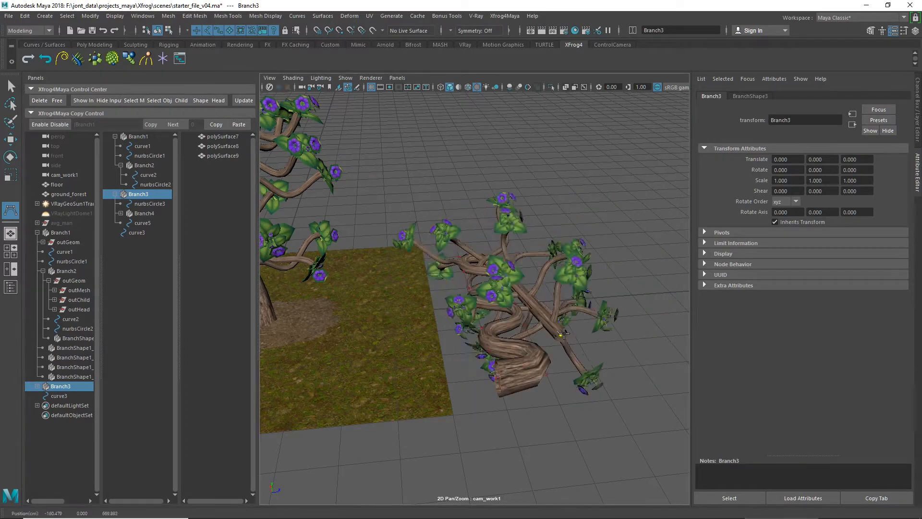
key(Return)
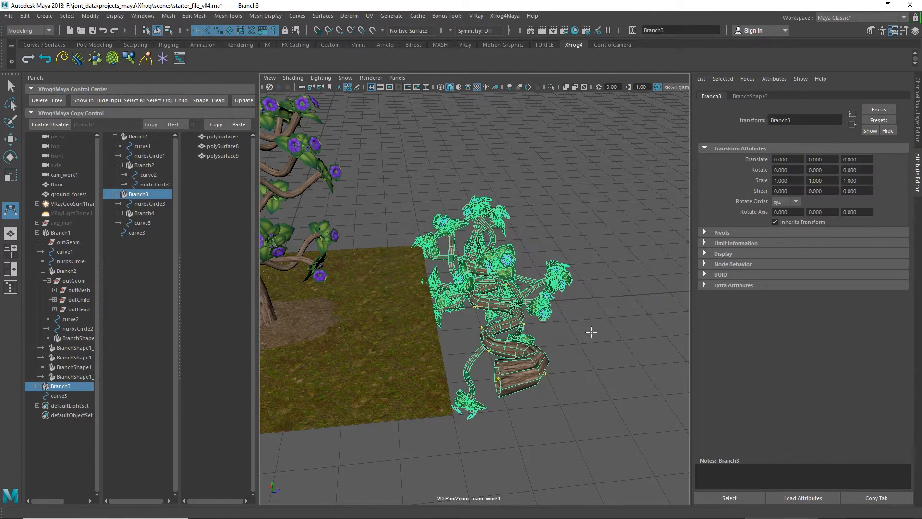
Step: Extend curve5 with ten more control points that bend in a wide arc around behind the original tree, and complete the curve
alt+drag(591, 332, 512, 429)
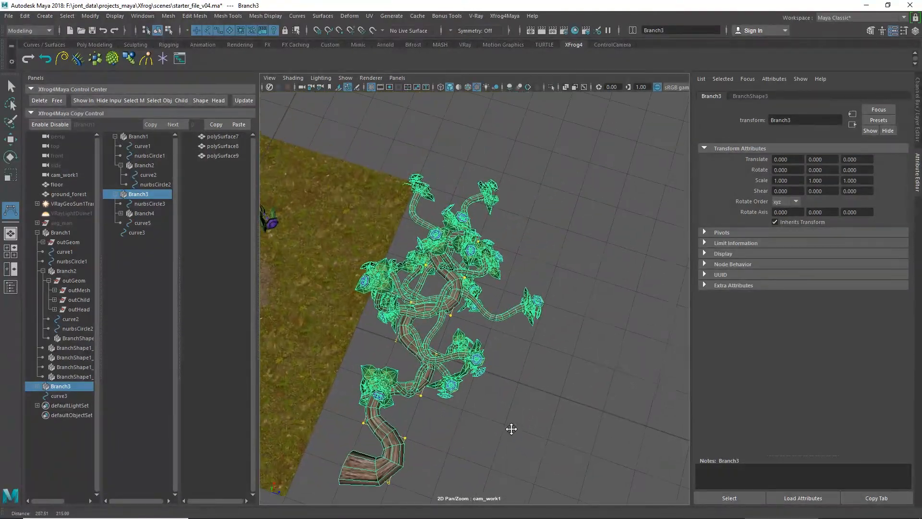
click(506, 222)
click(557, 204)
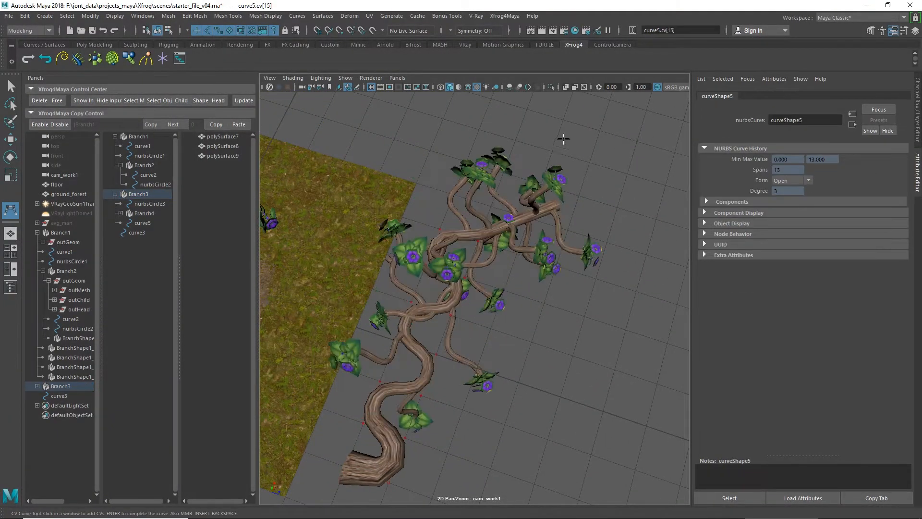
click(566, 131)
click(507, 96)
click(441, 104)
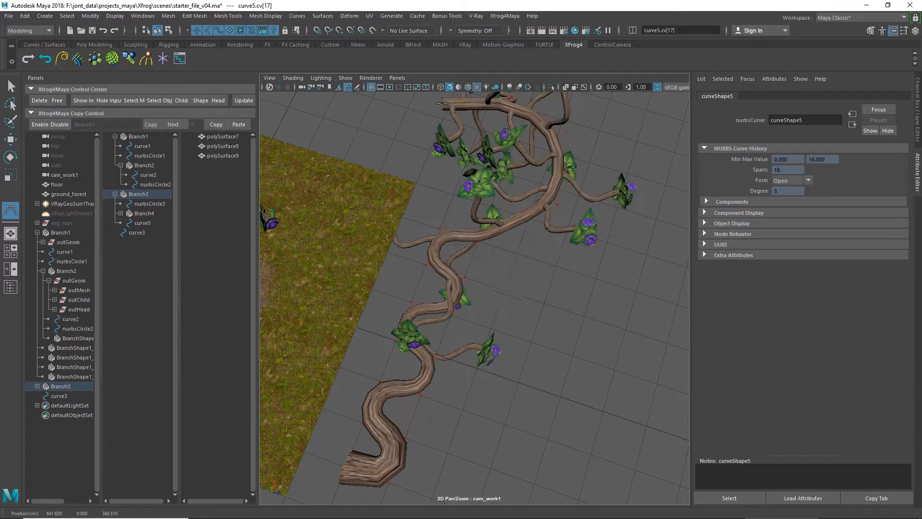
click(386, 120)
click(328, 118)
alt+middle_drag(430, 182, 533, 259)
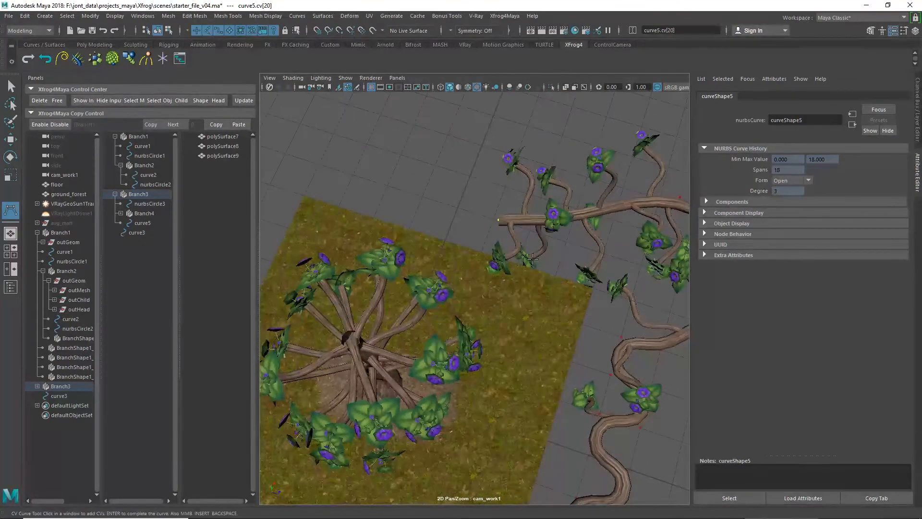
click(412, 193)
click(380, 162)
click(342, 139)
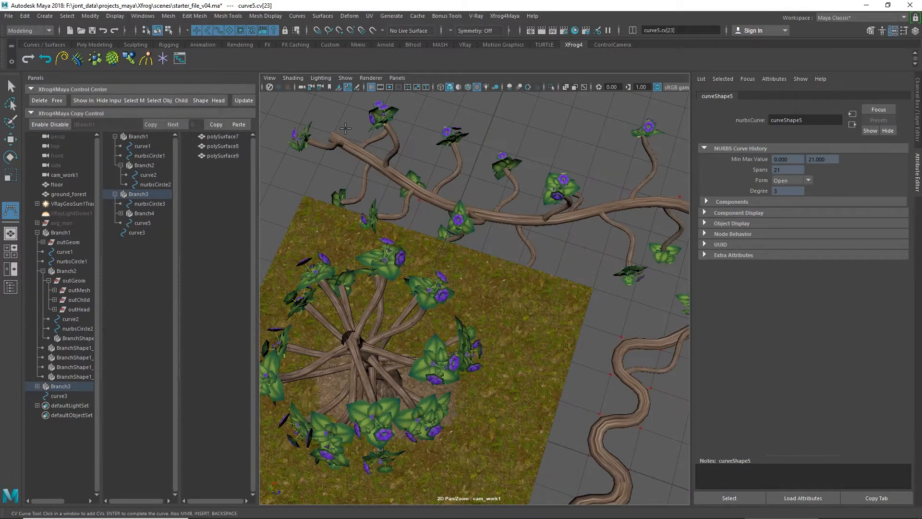
key(Return)
key(w)
scroll(614, 356, down, 5)
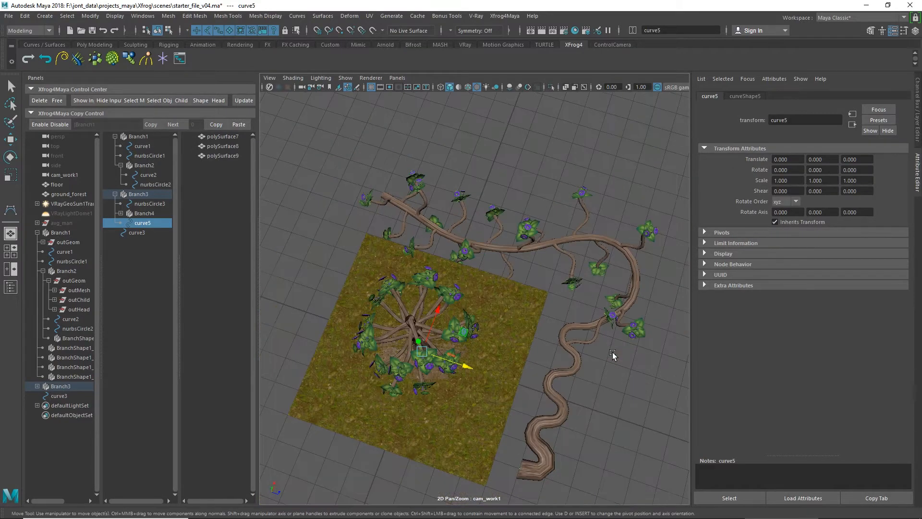
alt+drag(614, 355, 276, 207)
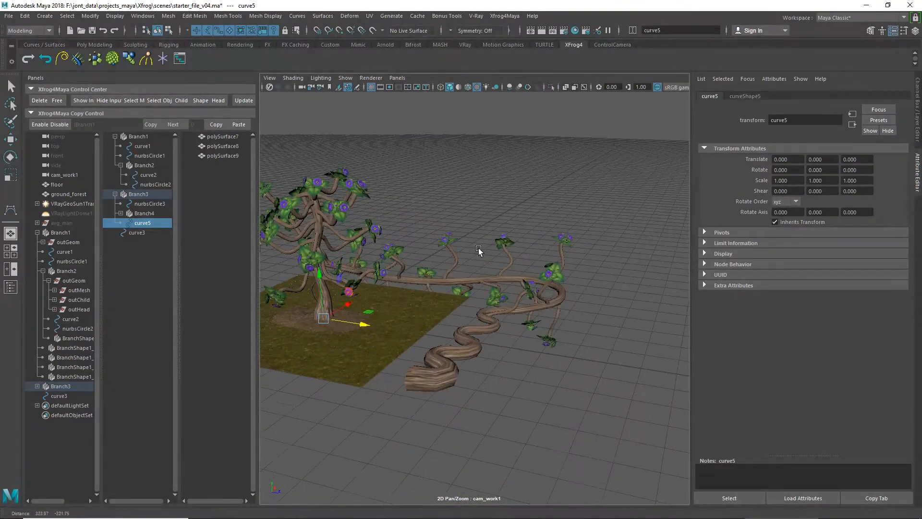
Step: Preview Branch3's growth along the extended path curve, ending with Growth at 1.000
click(139, 194)
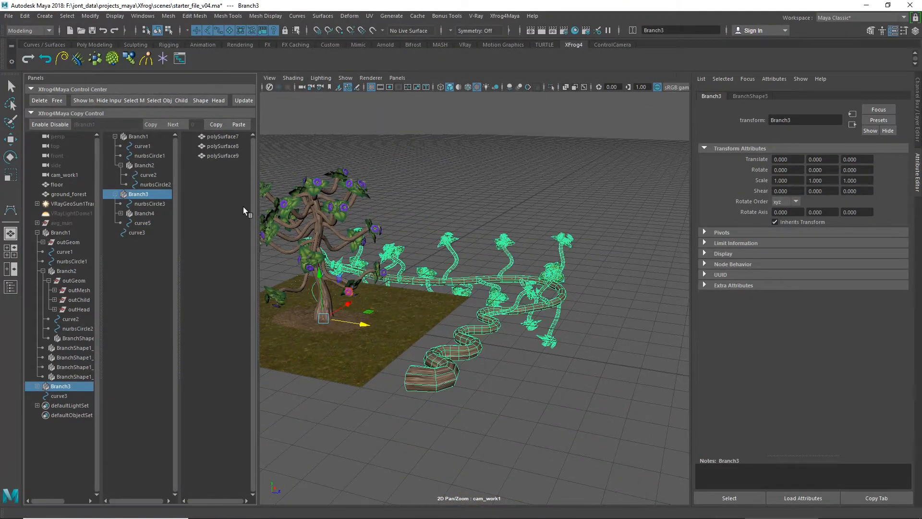
click(756, 96)
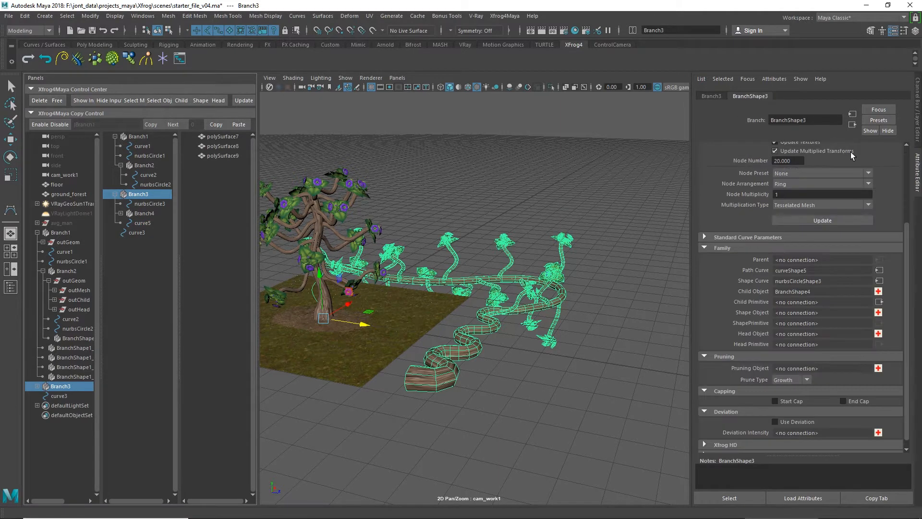
drag(893, 179, 921, 199)
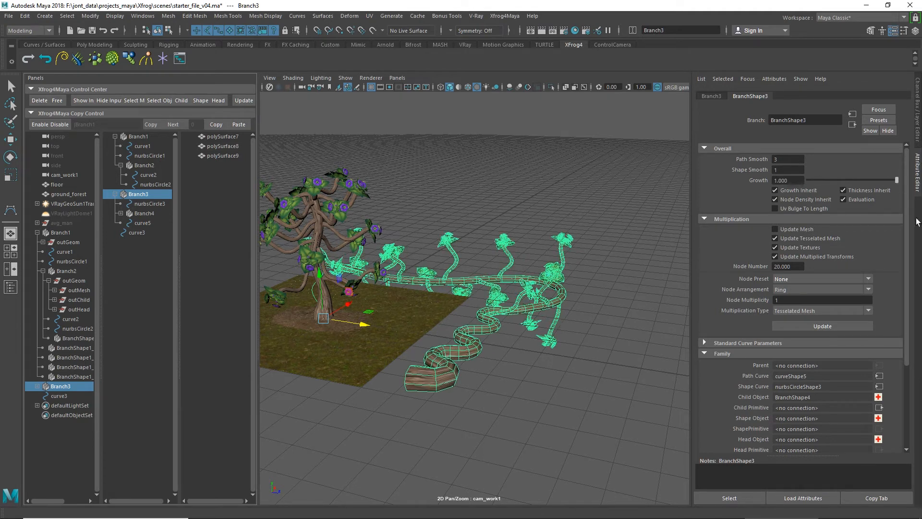
Step: Delete the duplicate tree Branch3 from the scene, leaving only the original Branch1 tree
scroll(725, 365, down, 5)
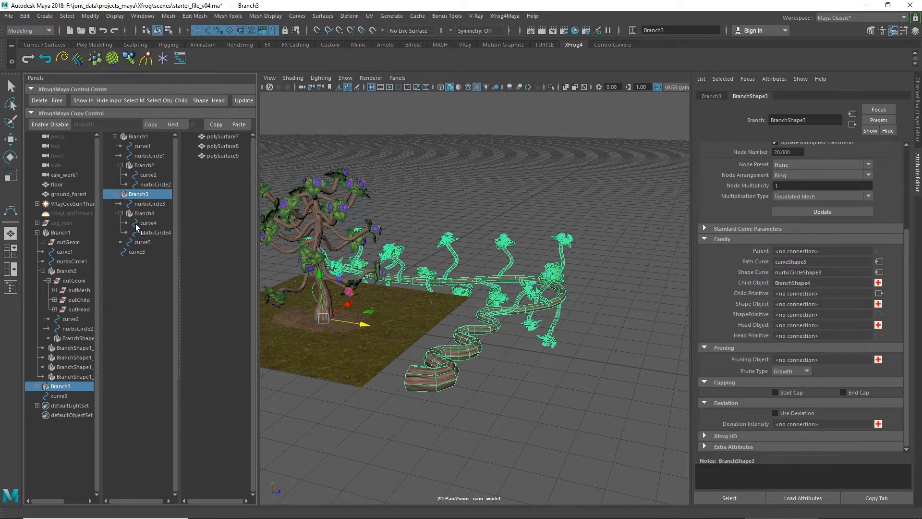
click(155, 204)
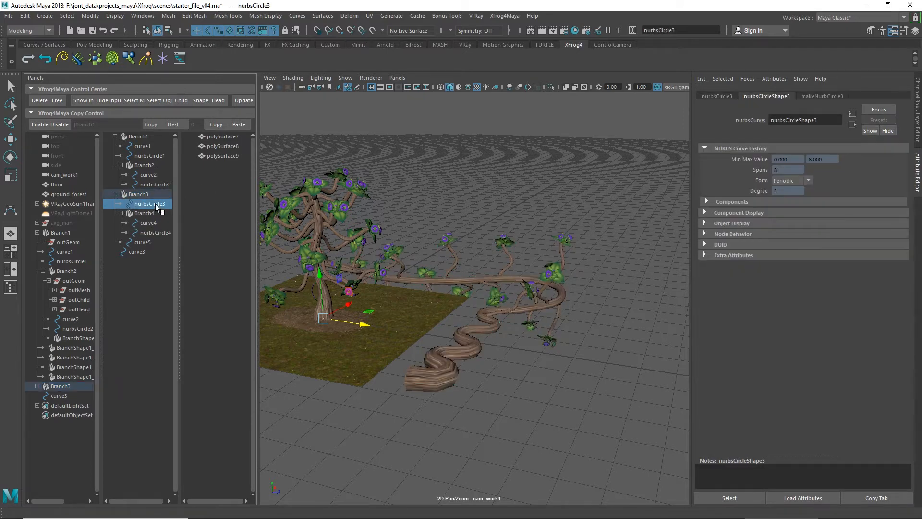
click(146, 242)
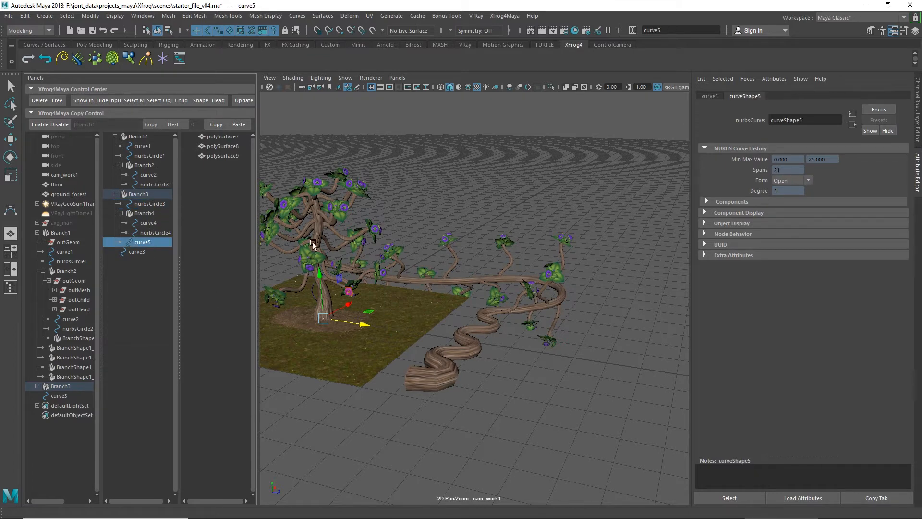
click(138, 195)
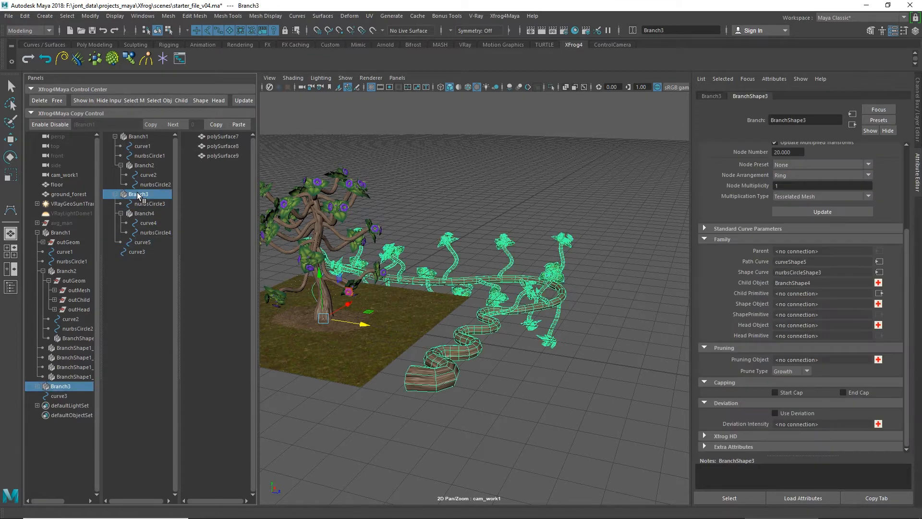
mouse_move(881, 506)
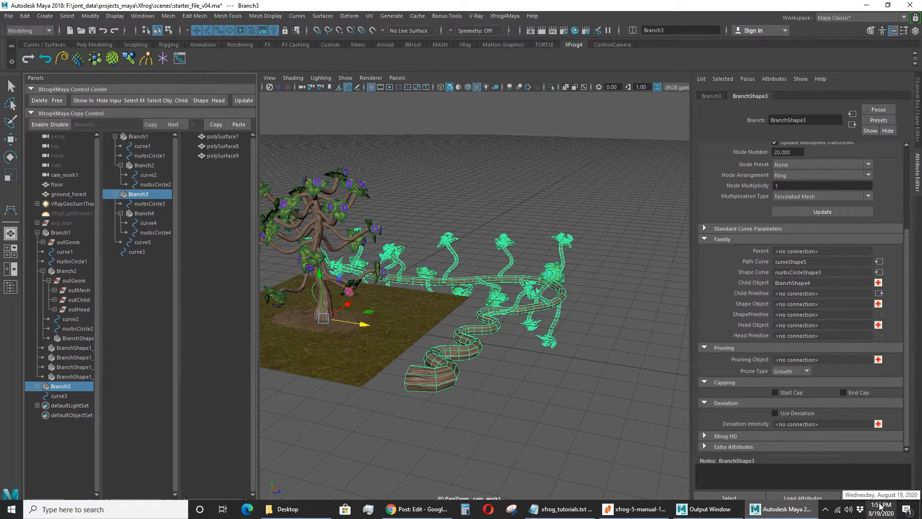
alt+middle_drag(356, 342, 438, 366)
scroll(438, 368, up, 6)
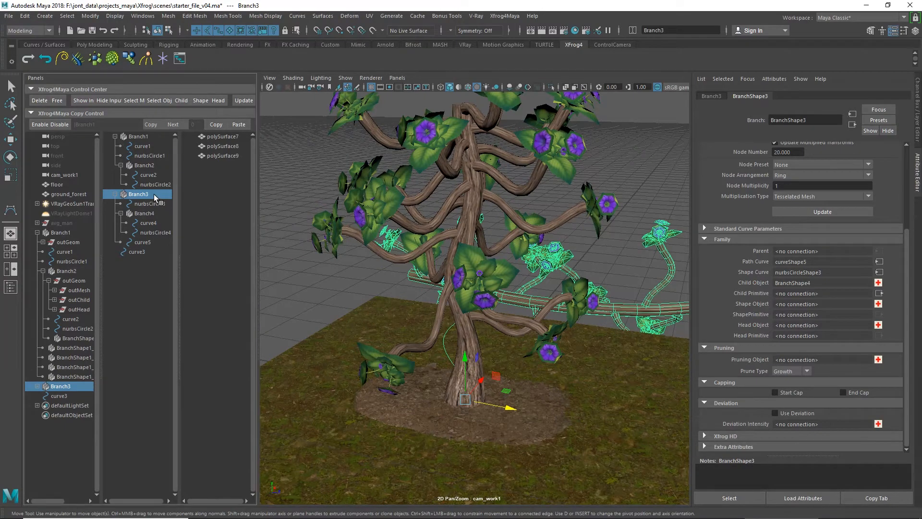
click(39, 100)
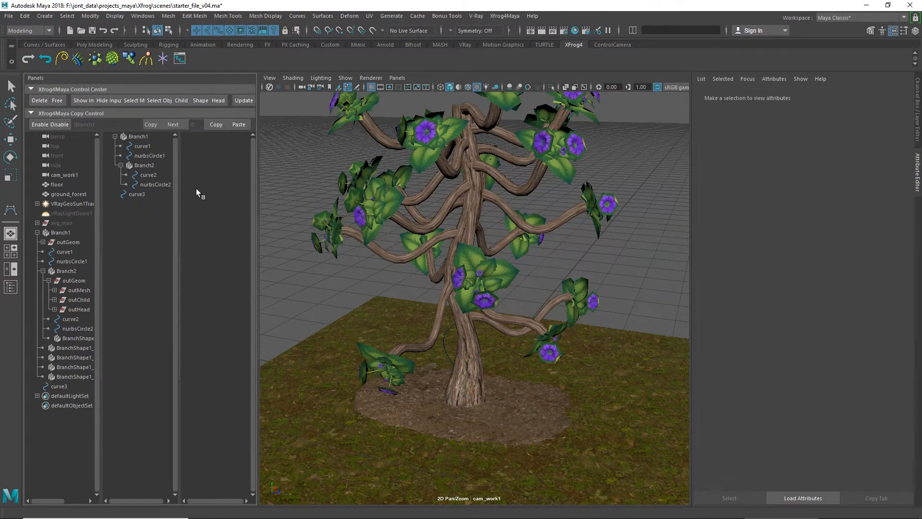
alt+drag(471, 260, 470, 308)
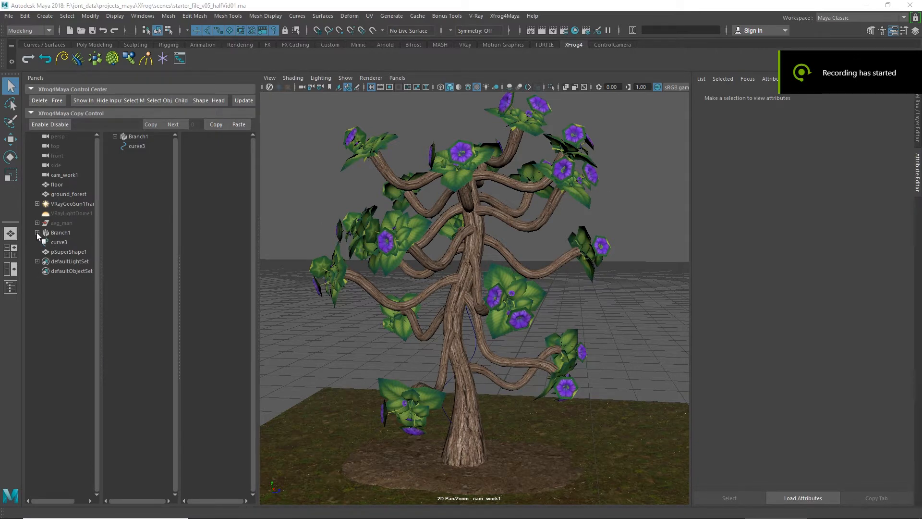
Step: Delete the leftover curve3 and add an Xfrog Tropism object to the scene
click(146, 148)
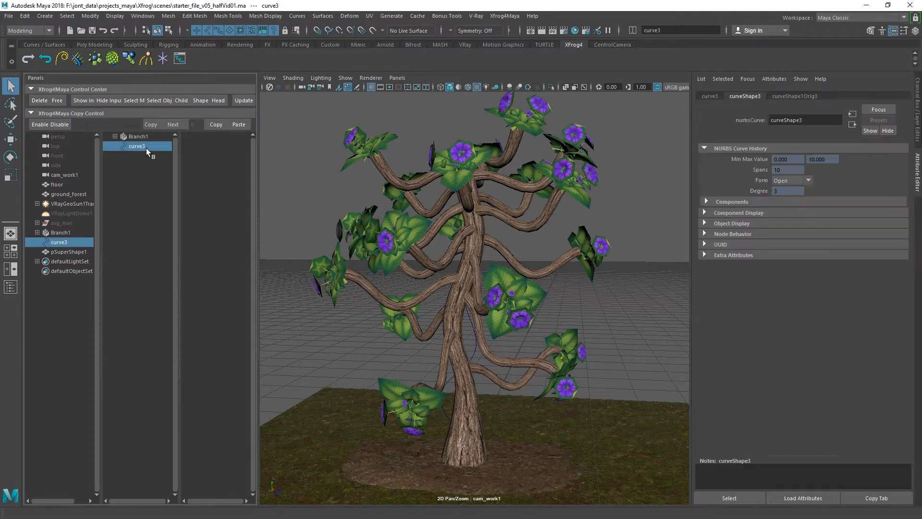
key(Delete)
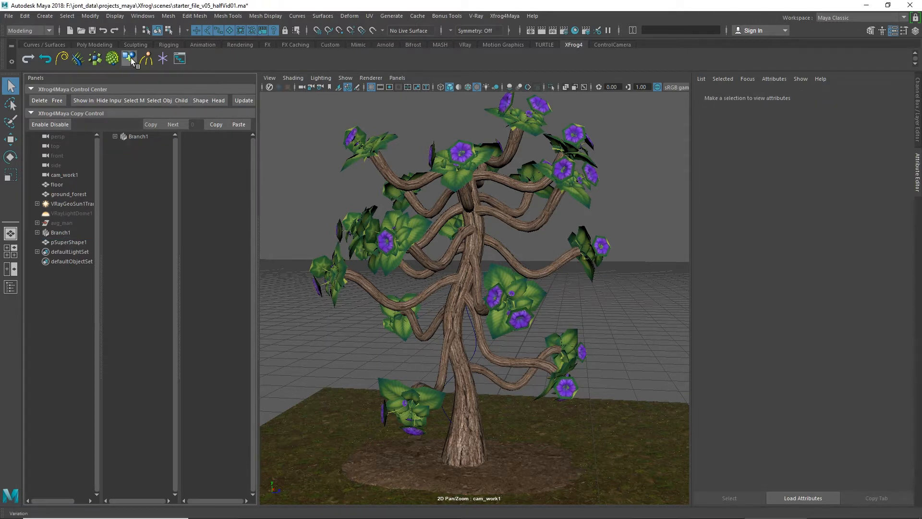
click(147, 59)
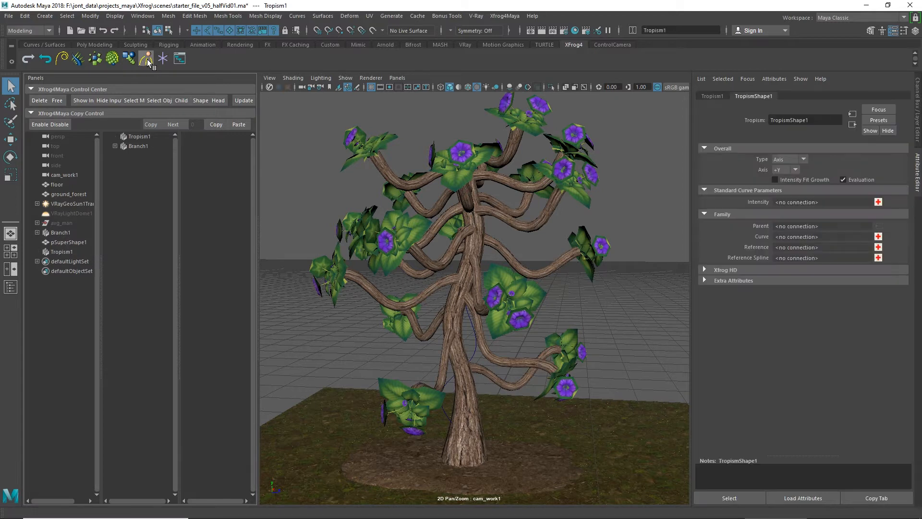
click(143, 136)
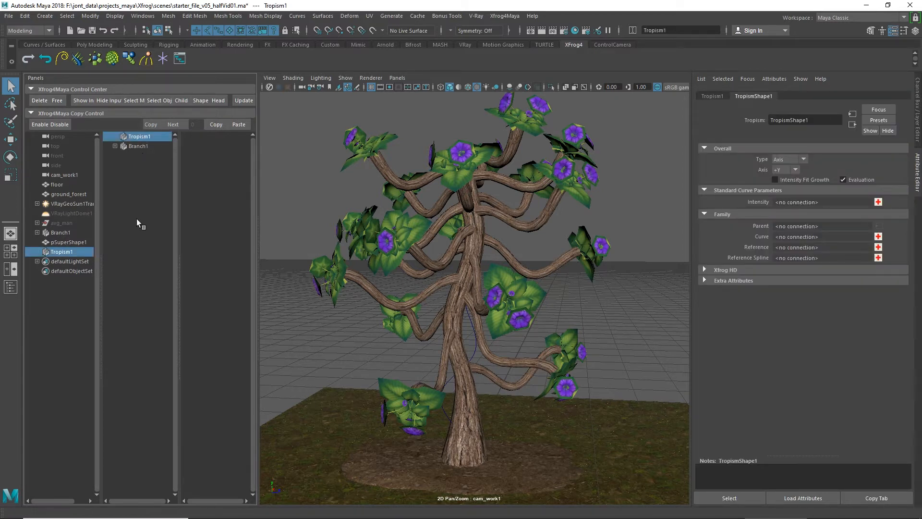
Step: Straighten Branch2's path curve, curve2, by setting the Z value of all its control points to 0
click(66, 233)
click(37, 233)
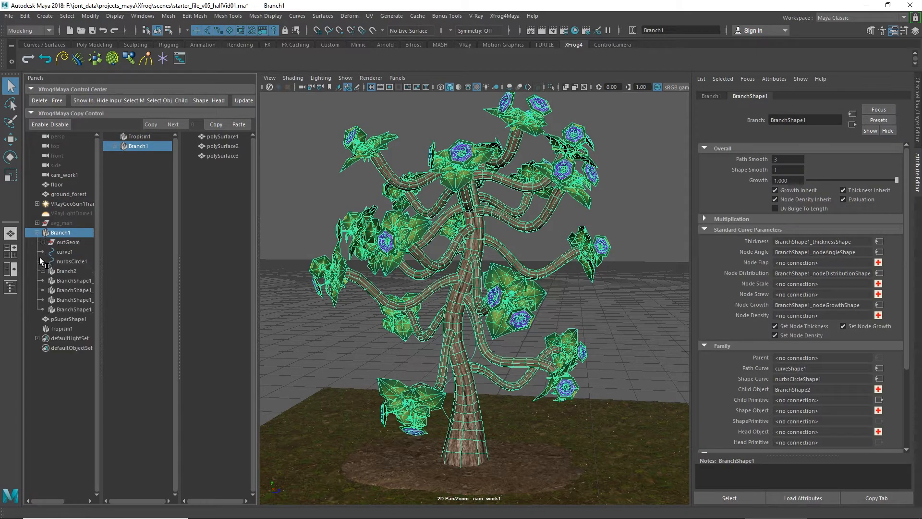
click(43, 271)
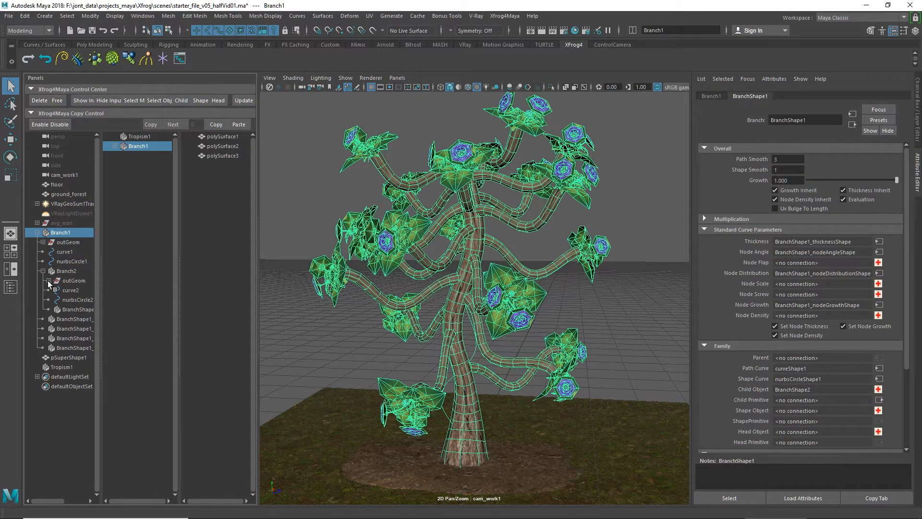
click(65, 291)
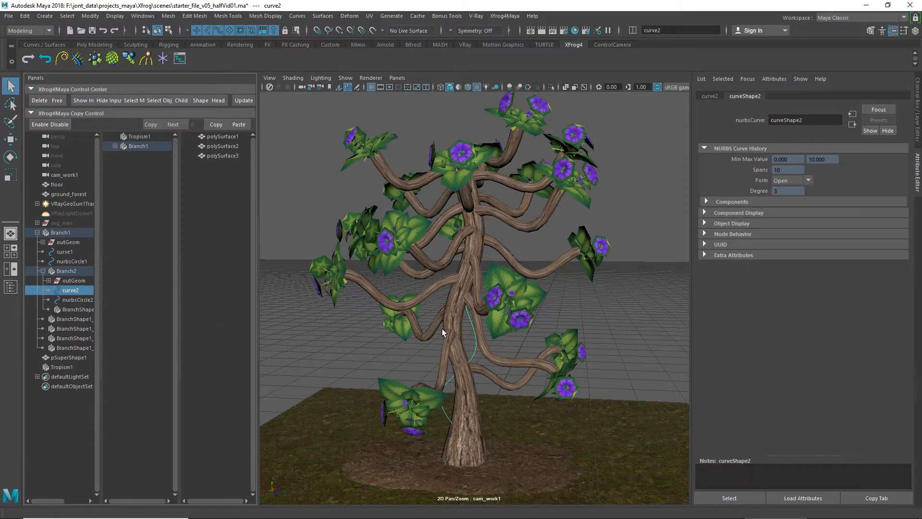
right_drag(470, 321, 414, 277)
drag(379, 472, 527, 119)
click(916, 98)
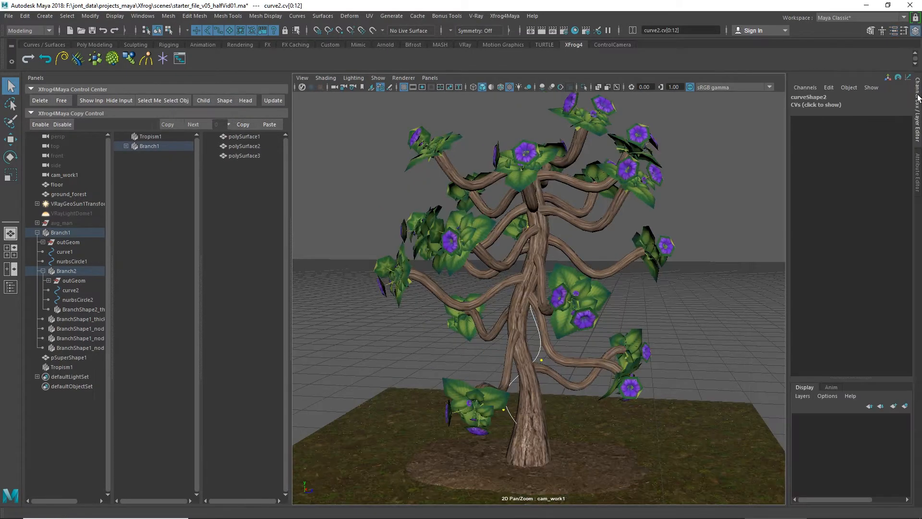
click(841, 105)
click(886, 116)
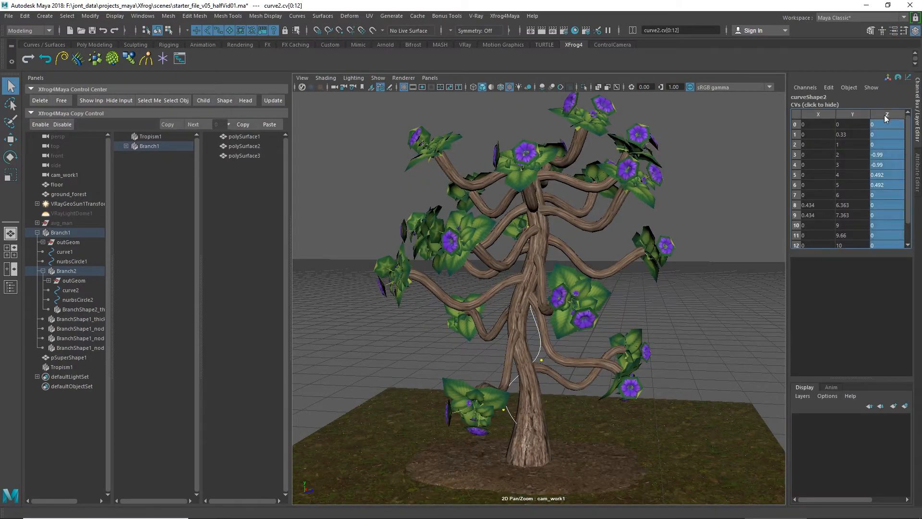
text(0)
key(Return)
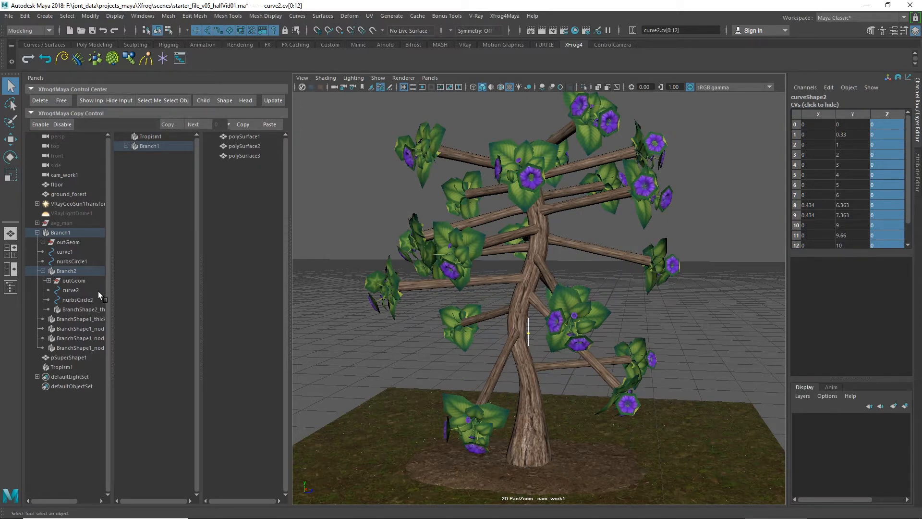
Step: Locate FlowerB_02 in Branch2's outHead geometry and free it from the branch
click(68, 281)
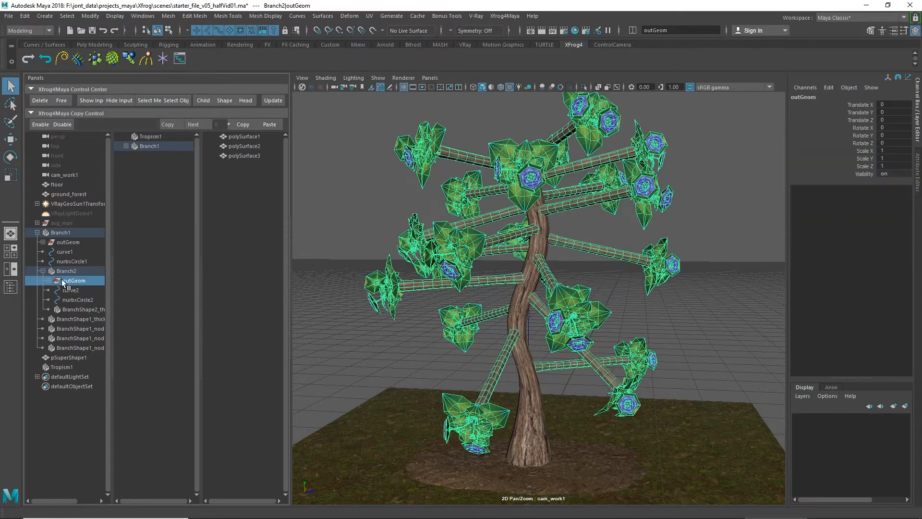
click(48, 281)
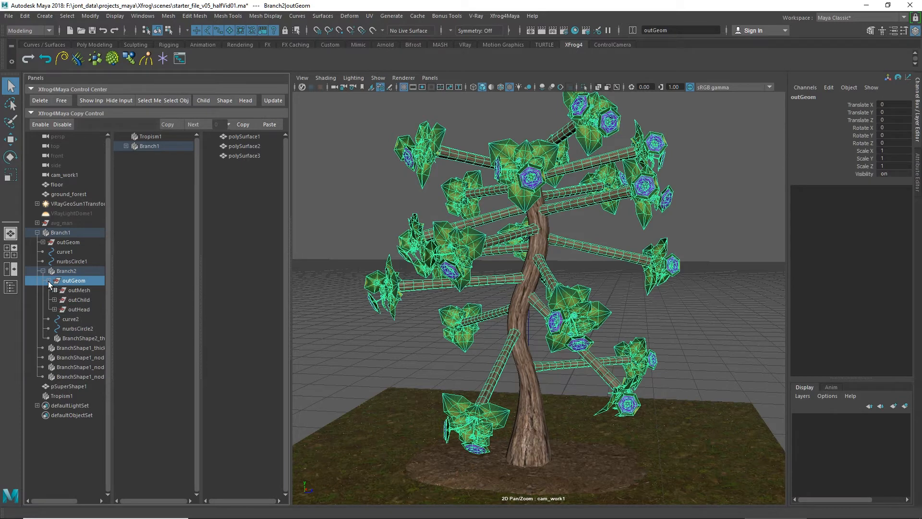
click(53, 310)
click(60, 319)
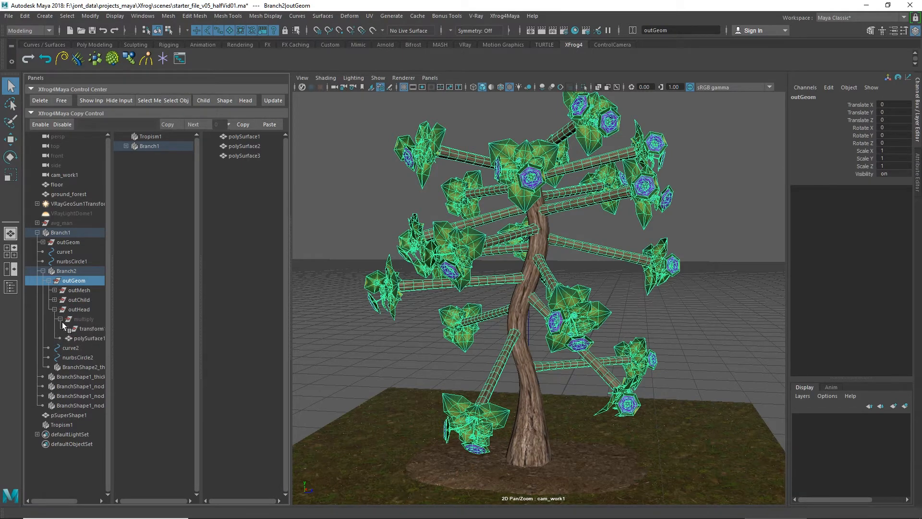
click(65, 329)
click(88, 339)
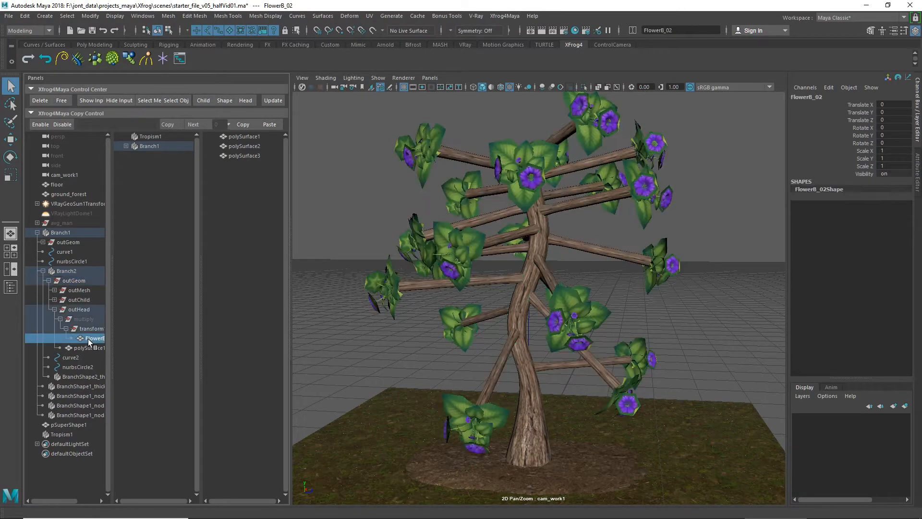
click(61, 100)
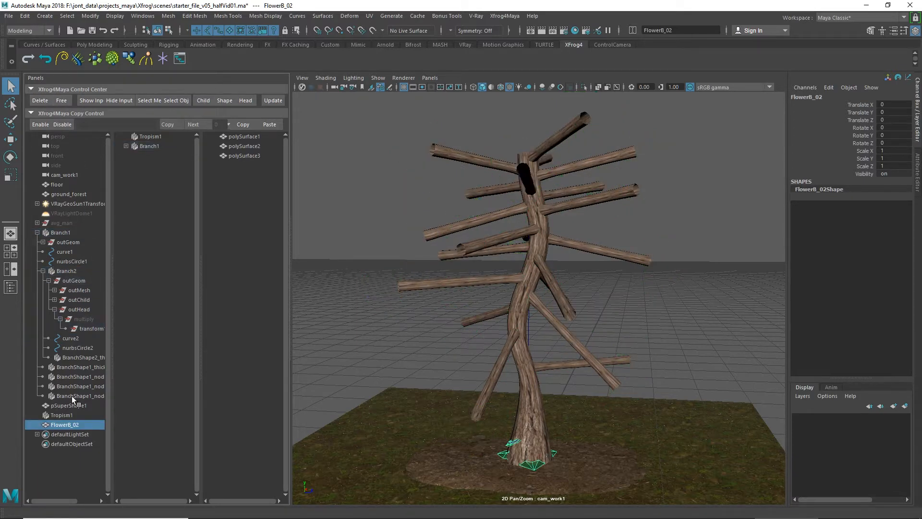
Step: Move the freed FlowerB_02 away from the trunk base and delete it
key(w)
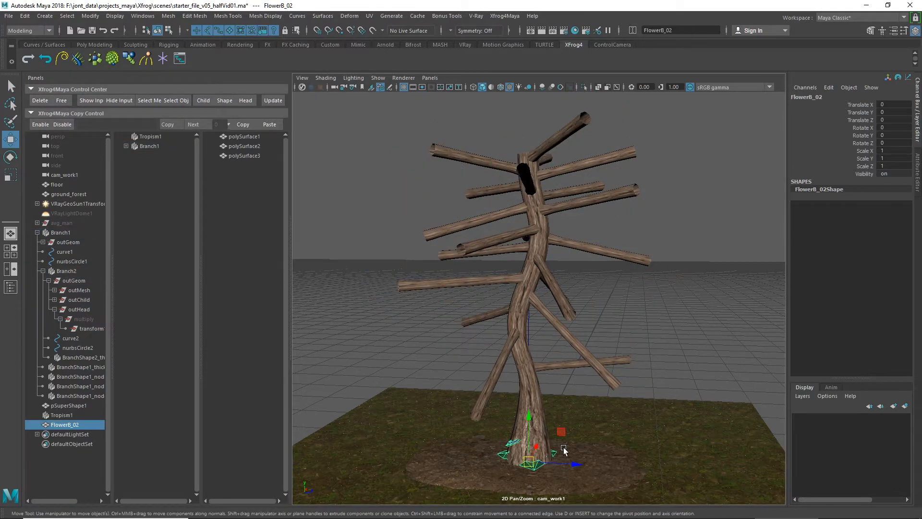
drag(476, 455, 460, 455)
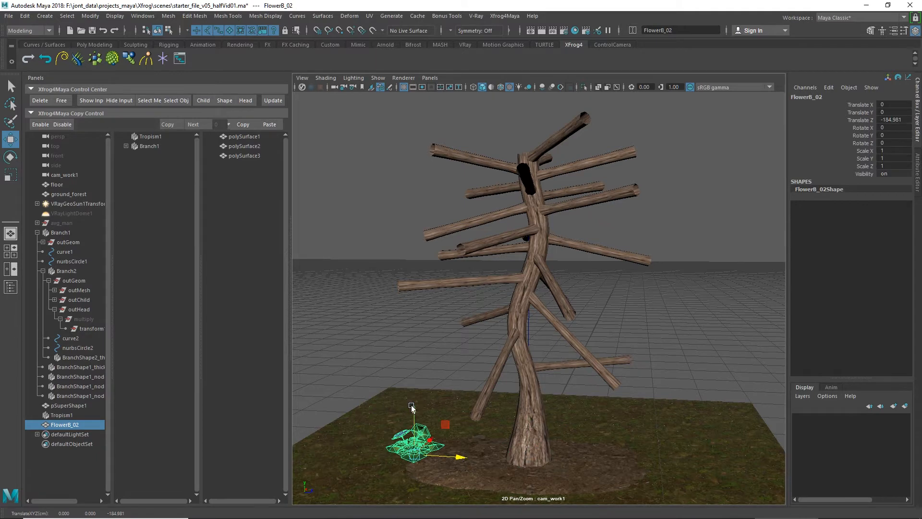
drag(413, 409, 415, 316)
key(Delete)
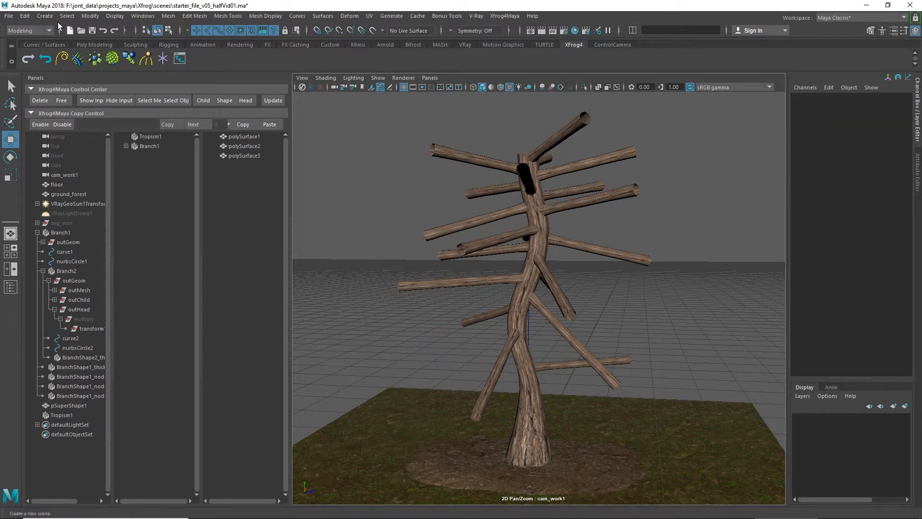
Step: Create a Super Ellipse polygon primitive and attach it to Branch2 as its head object
click(42, 16)
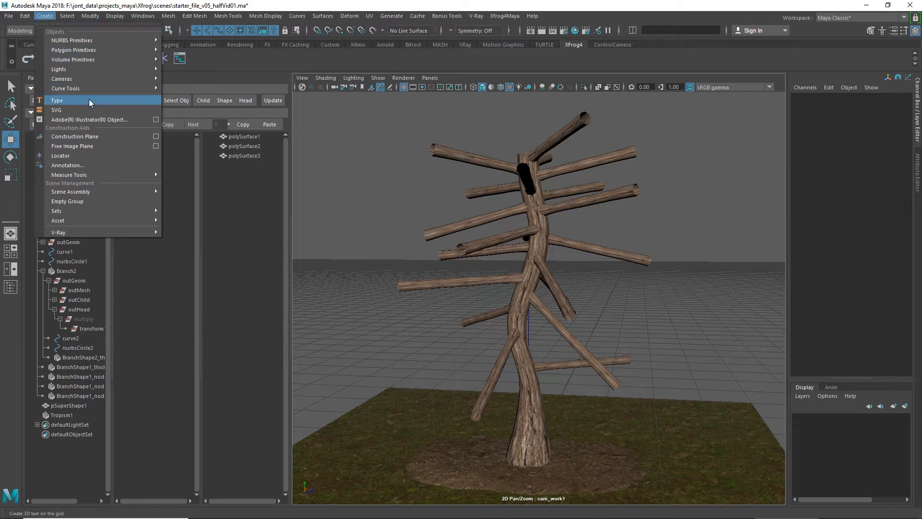
mouse_move(129, 50)
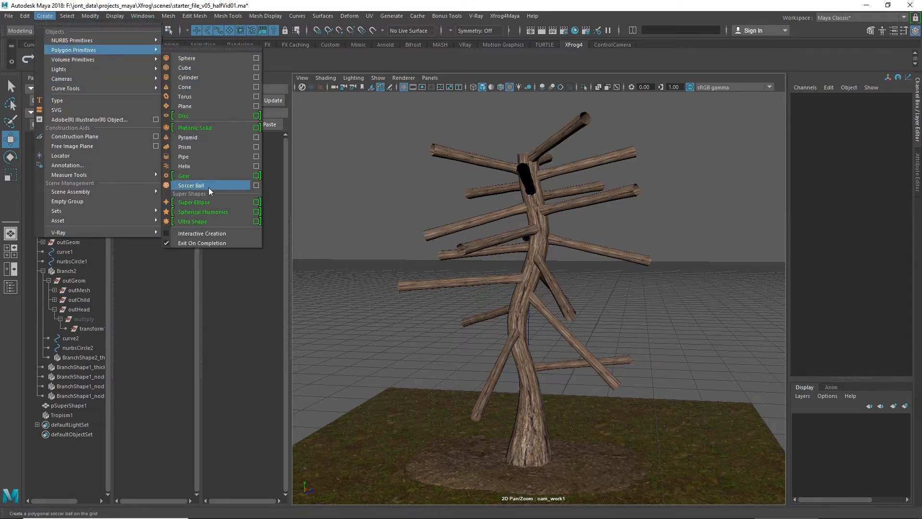
click(210, 202)
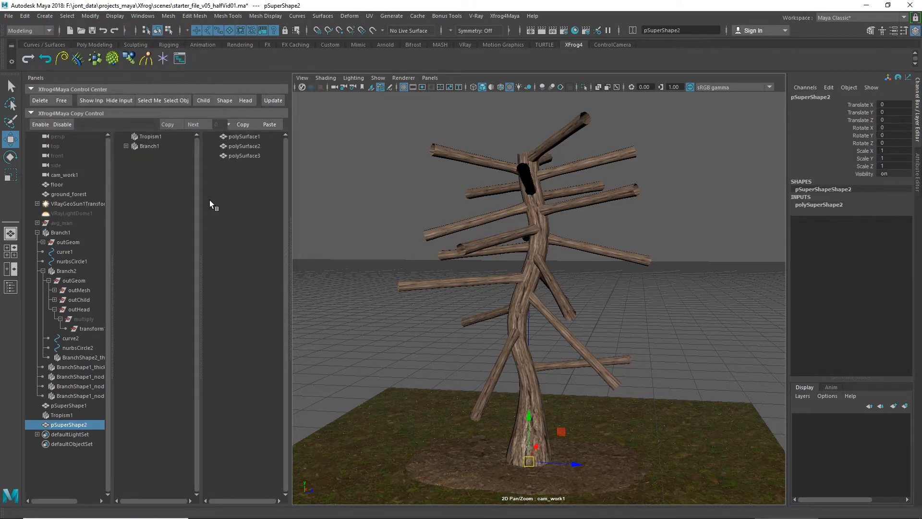
ctrl+click(75, 271)
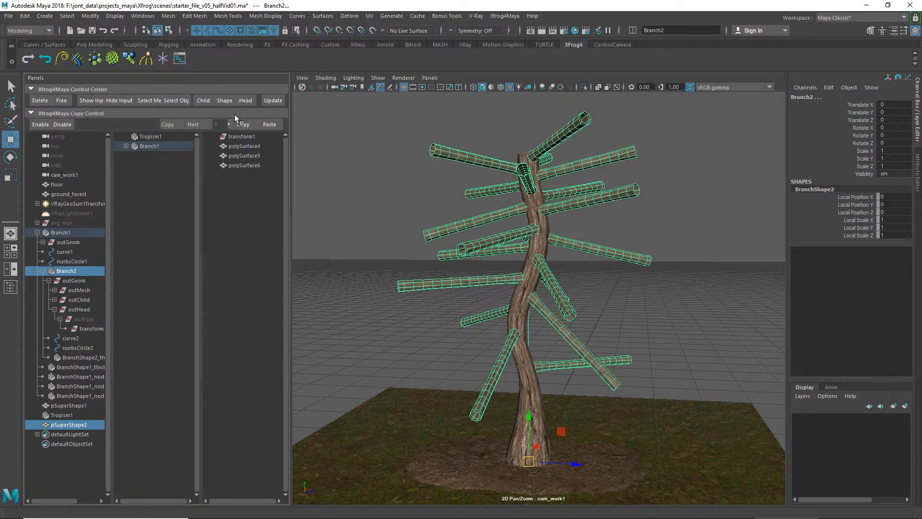
click(238, 99)
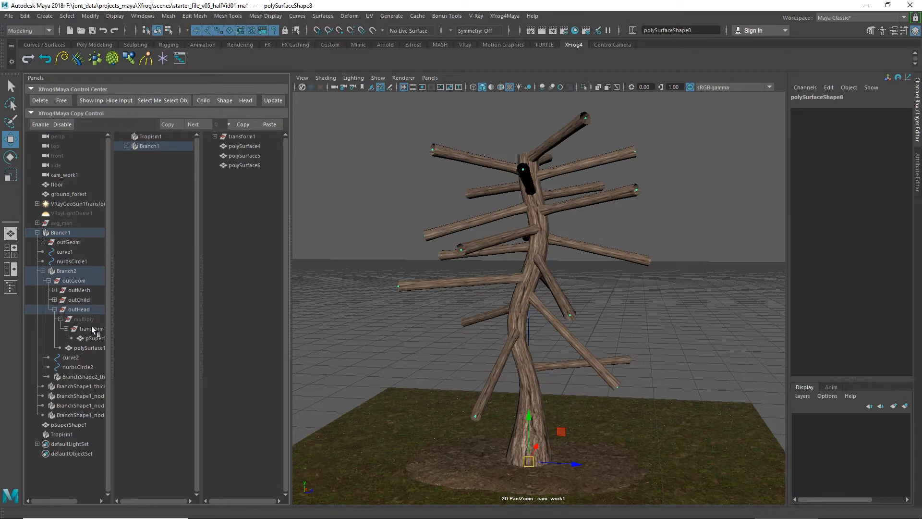
Step: Scale the pSuperShape2 head object uniformly to about 25.85, and select the multiplied polySurface1 under outHead
click(94, 338)
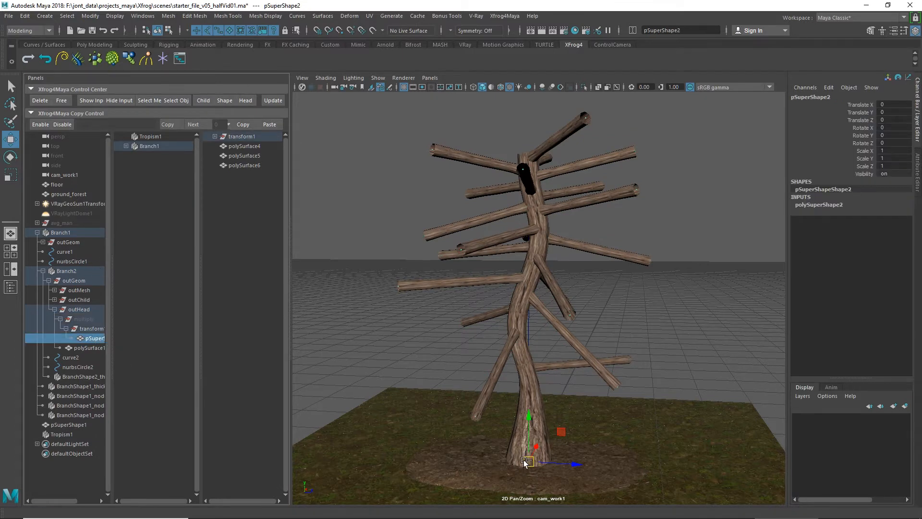
key(r)
drag(528, 461, 558, 462)
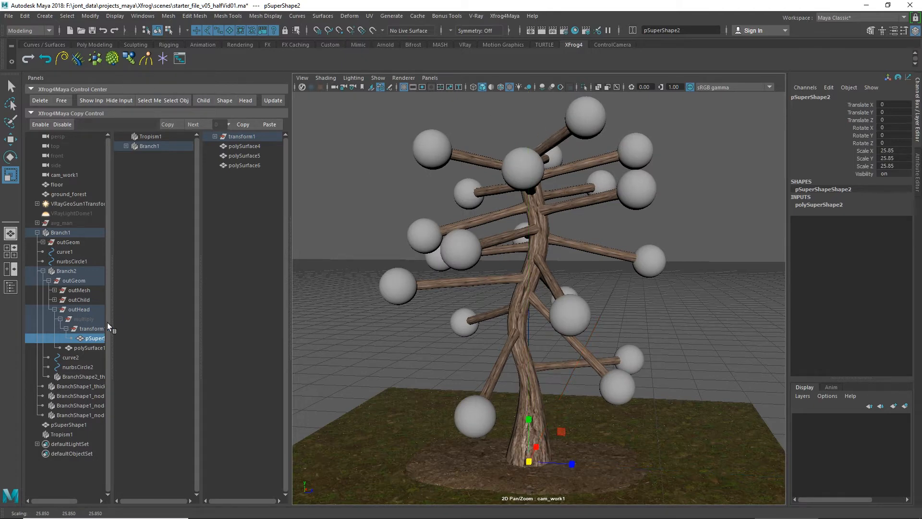
click(82, 347)
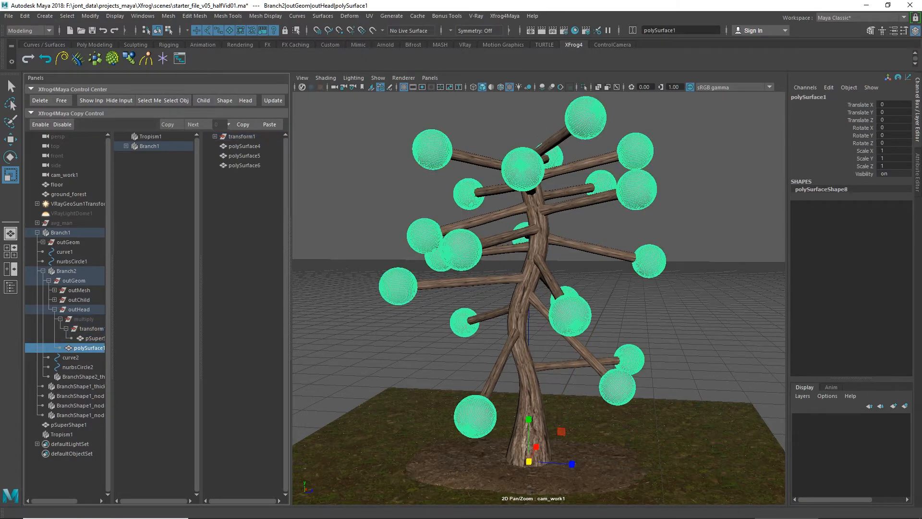
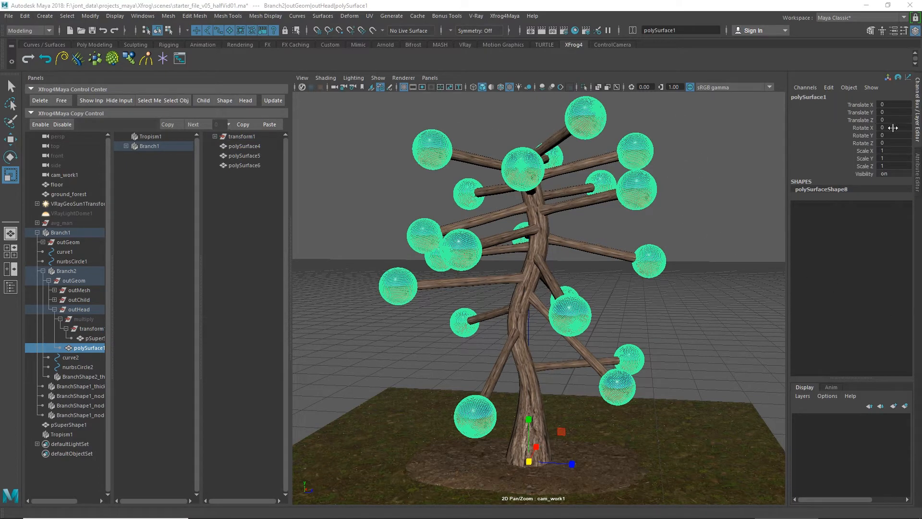
Step: Randomize the super ellipse shape of the pSuperShape2 head object repeatedly until the heads turn into rounded cubes
click(919, 170)
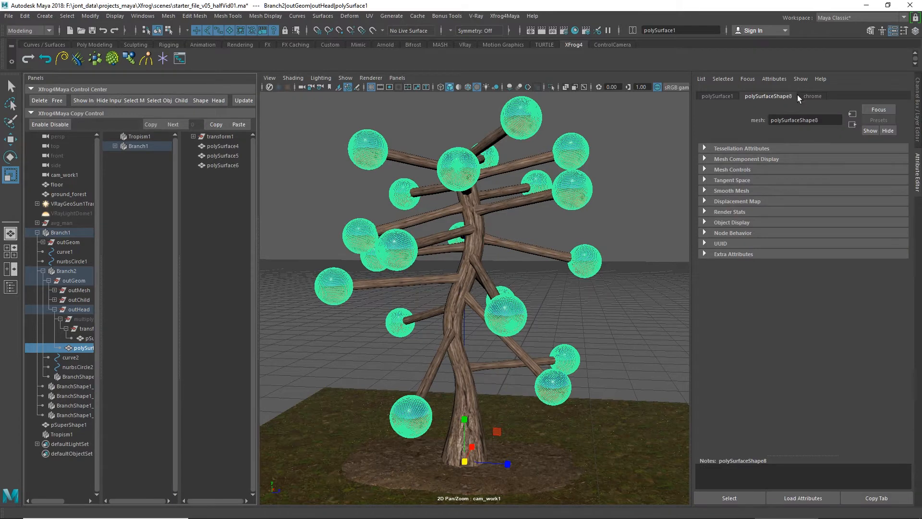
click(813, 96)
click(756, 97)
click(86, 339)
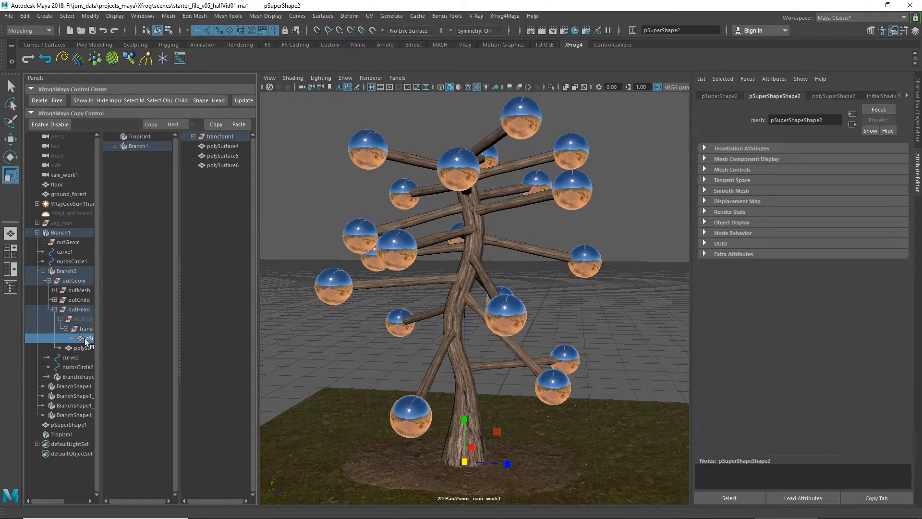
click(832, 95)
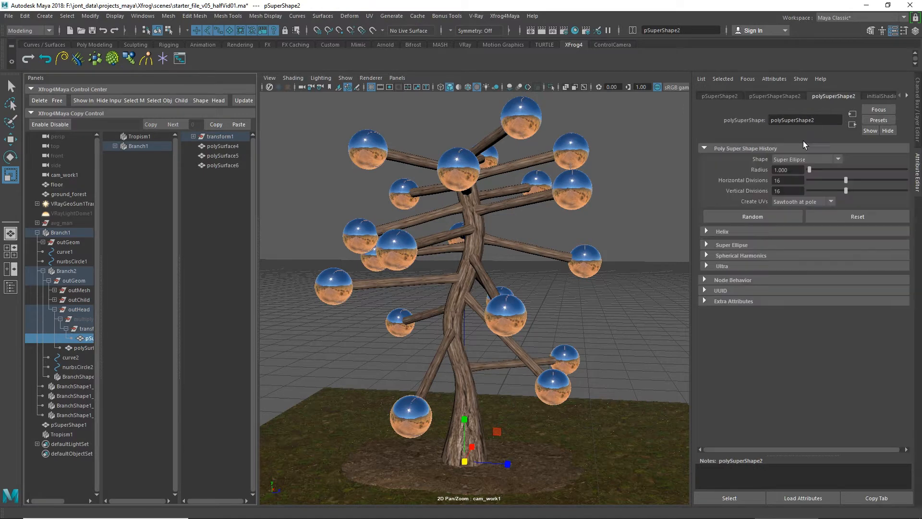
click(767, 215)
click(767, 216)
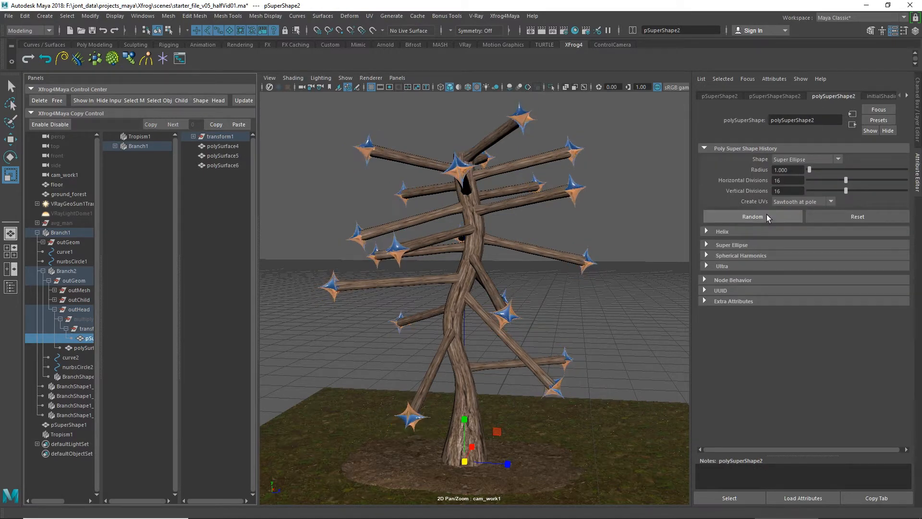
click(767, 216)
click(767, 216)
click(767, 216)
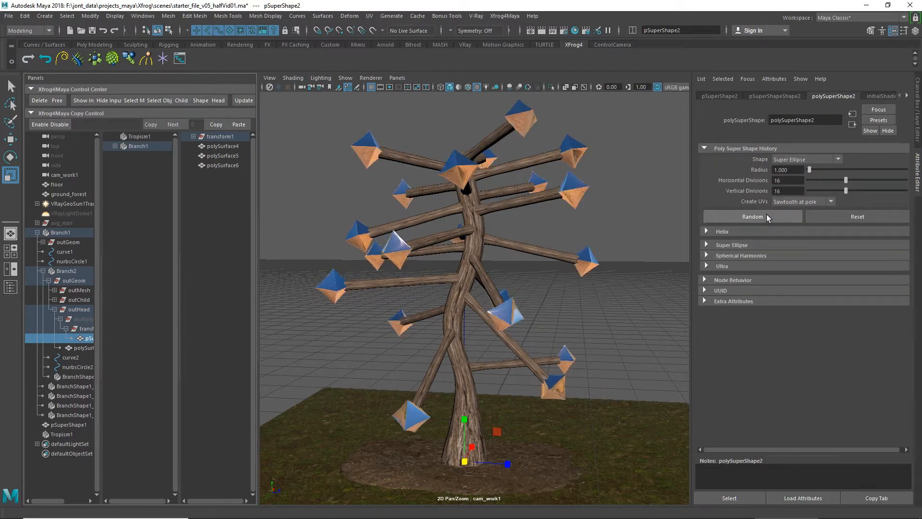
click(766, 216)
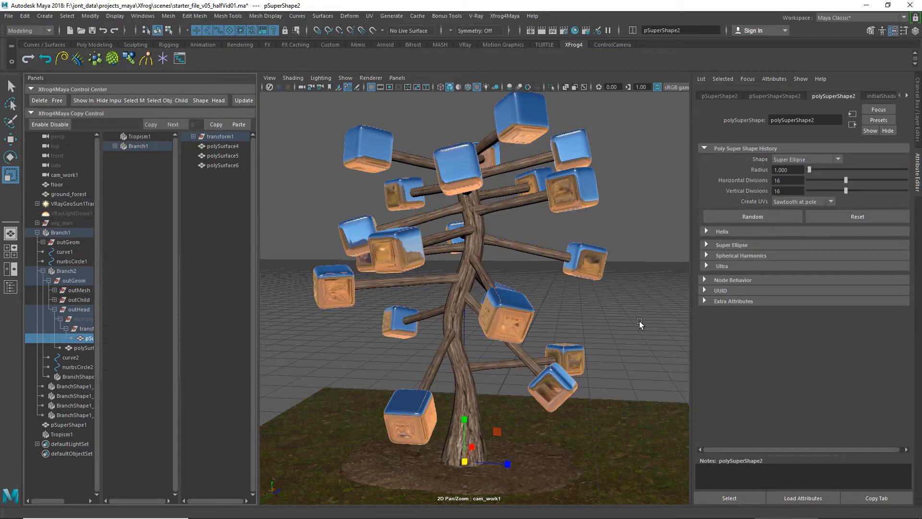
mouse_move(639, 321)
alt+mouse_down()
mouse_move(610, 334)
mouse_move(622, 345)
mouse_move(639, 341)
mouse_move(649, 322)
alt+mouse_up()
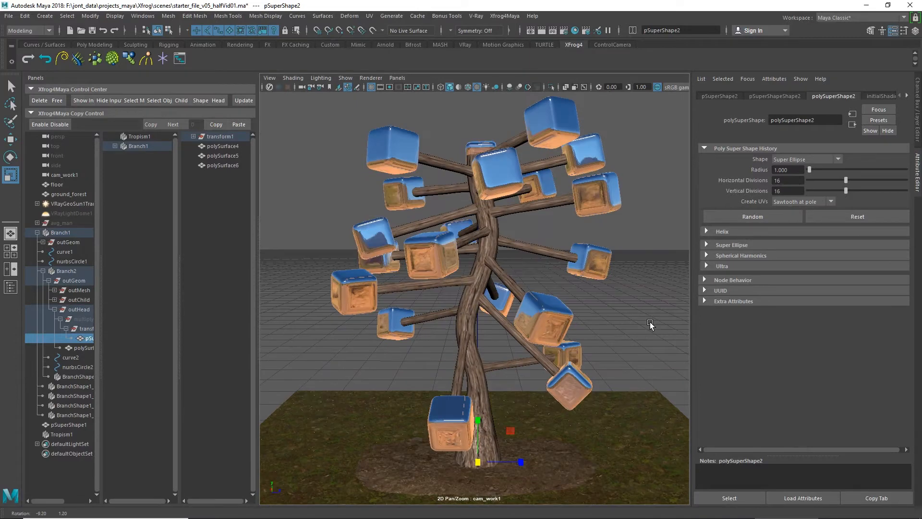
Step: Connect Tropism1 to Branch2's curve2 and set its axis to -Y
click(148, 137)
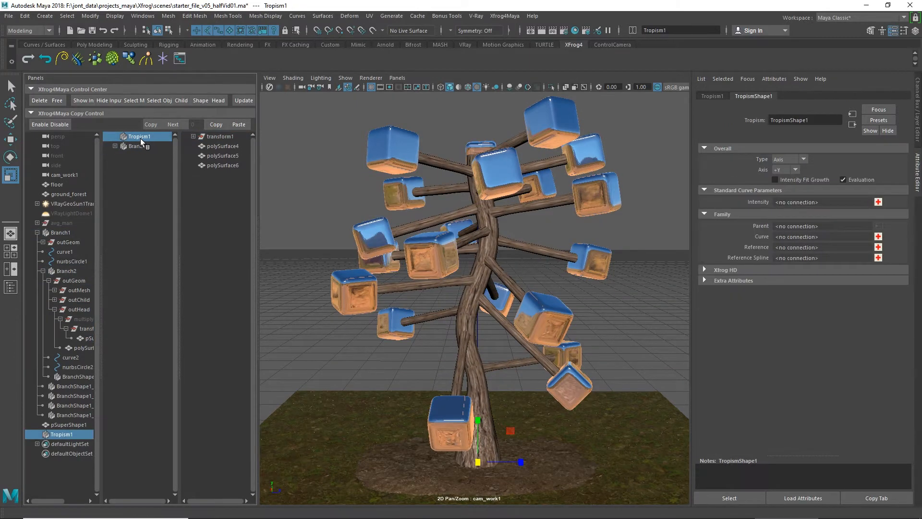
click(115, 146)
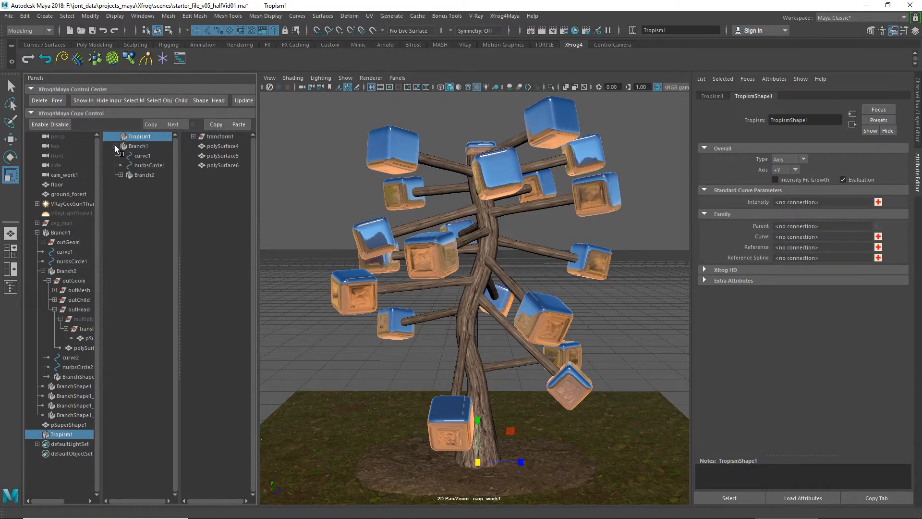
click(120, 175)
click(152, 184)
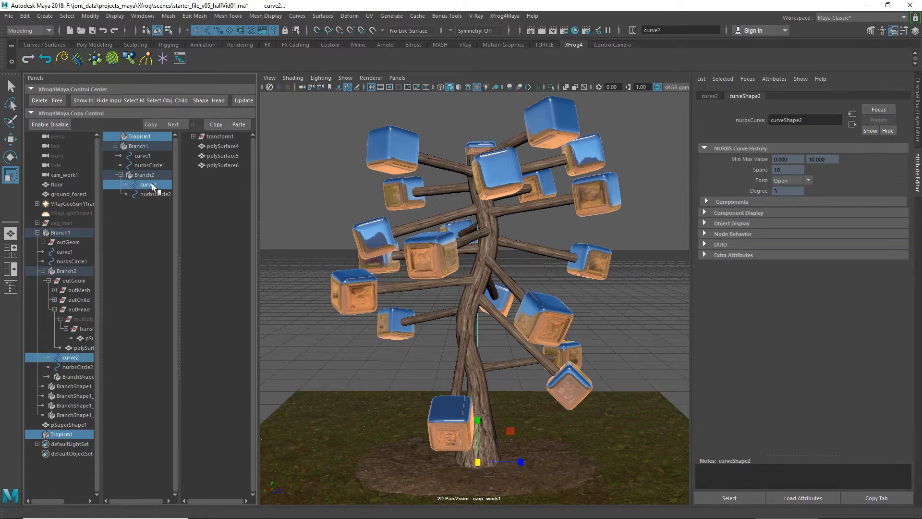
ctrl+click(148, 137)
ctrl+click(148, 136)
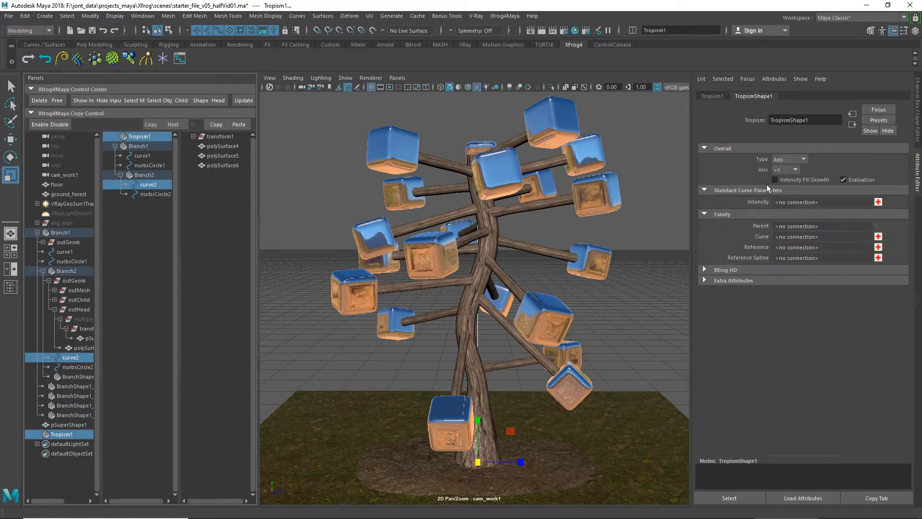
click(878, 237)
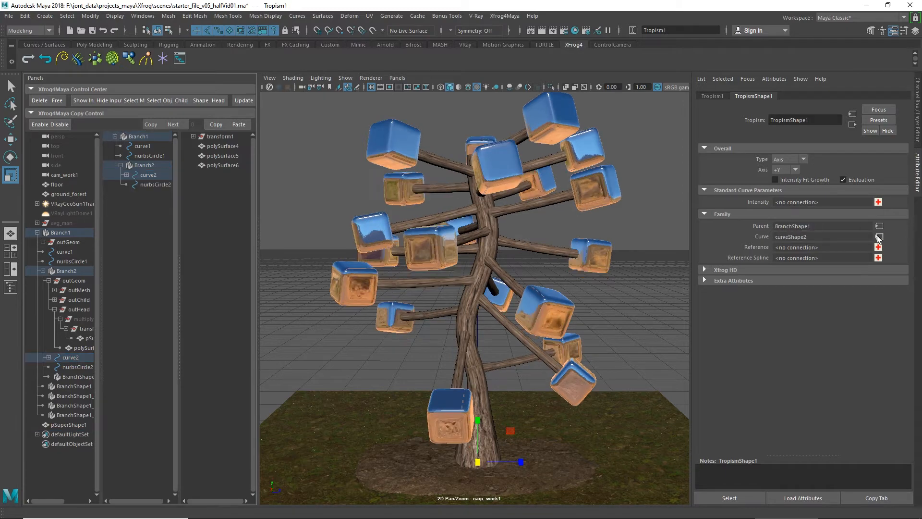
click(796, 170)
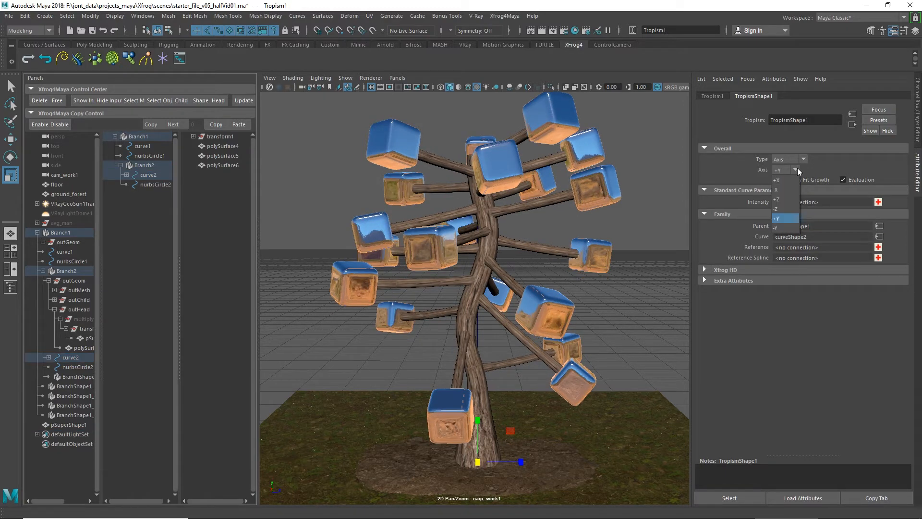
click(784, 229)
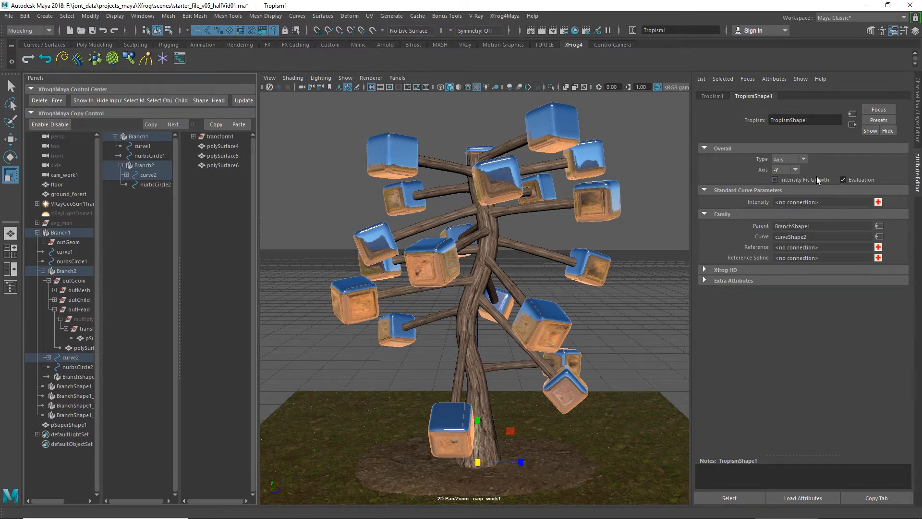
Step: Create an intensity curve for Tropism1 and insert a key near the middle of it
click(879, 202)
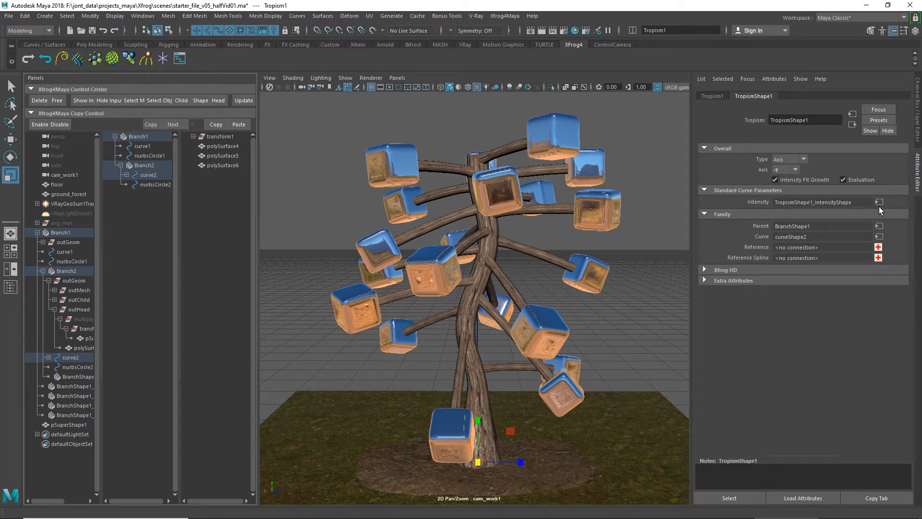
click(879, 202)
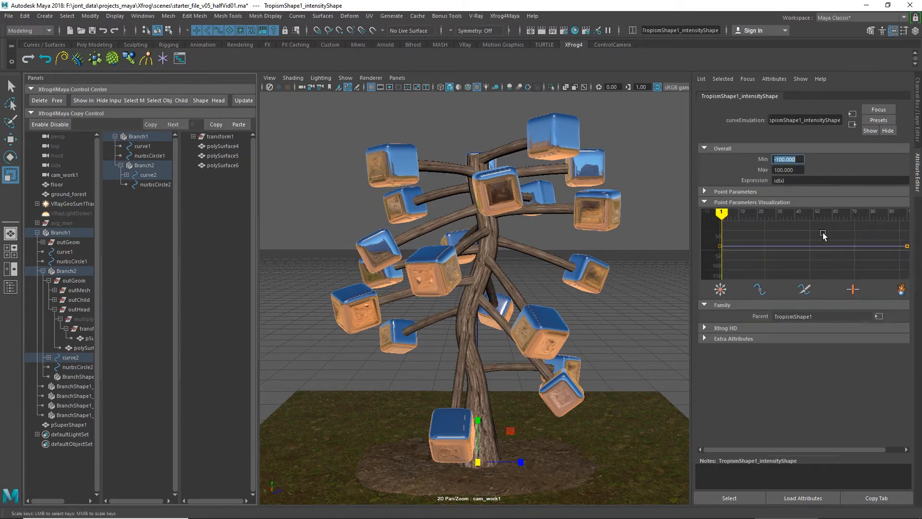
click(760, 290)
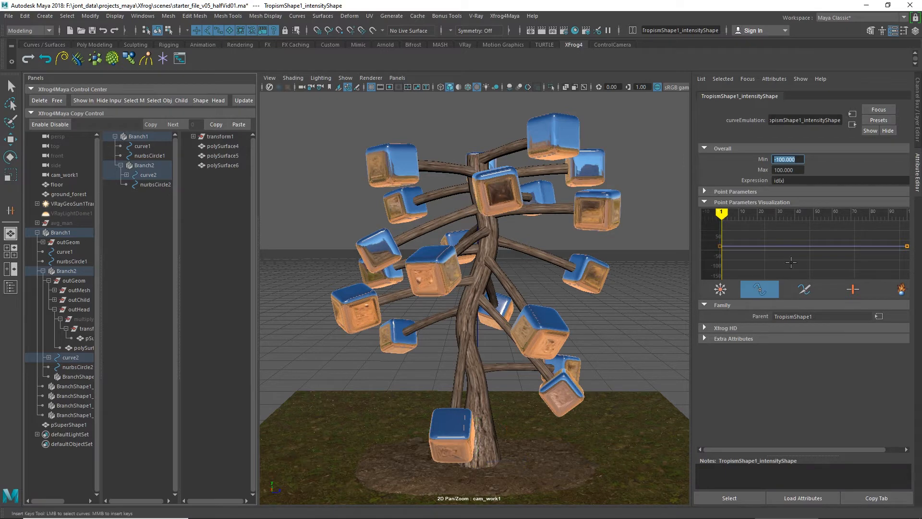
click(818, 246)
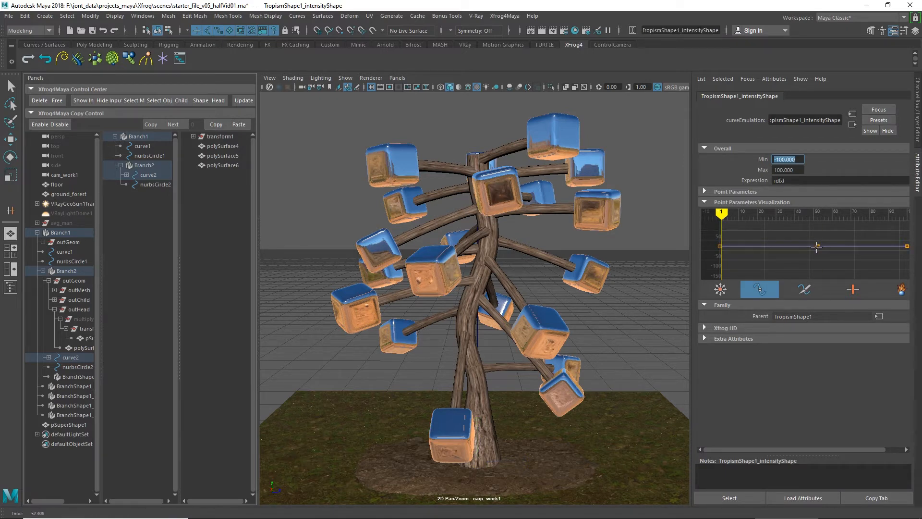
Step: Raise the middle and end keys of the tropism intensity curve to bend the branches strongly downward
click(720, 289)
drag(828, 251, 828, 252)
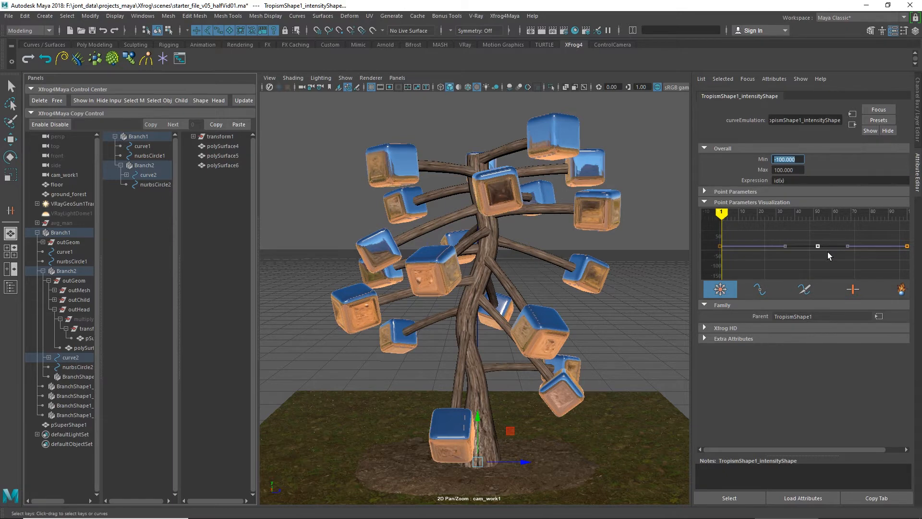
middle_drag(828, 251, 829, 221)
drag(895, 260, 914, 240)
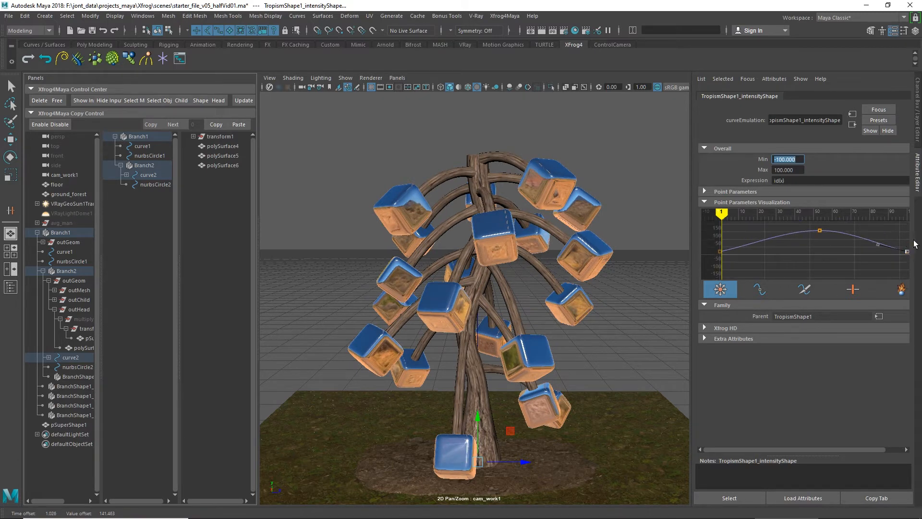
middle_drag(902, 242, 906, 207)
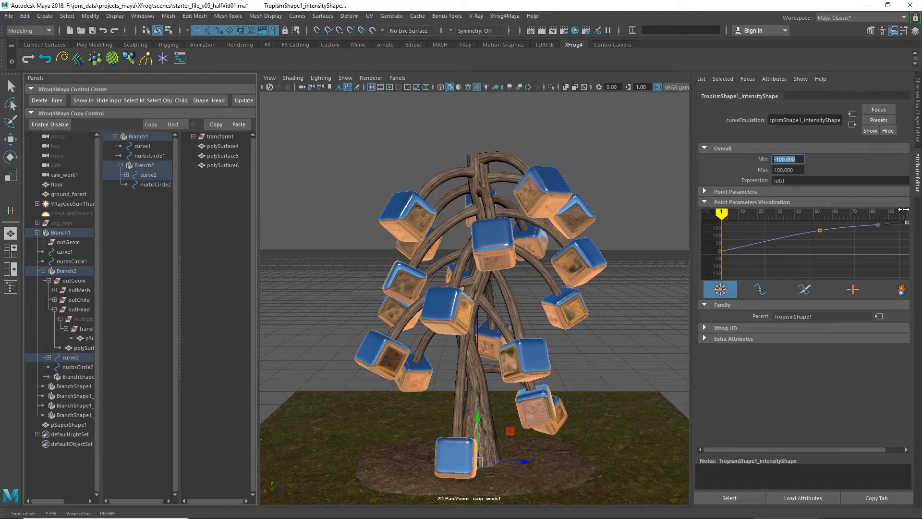
Step: Lower the middle and end keys of Branch1's node angle curve so the branches leave the trunk more upright
click(146, 137)
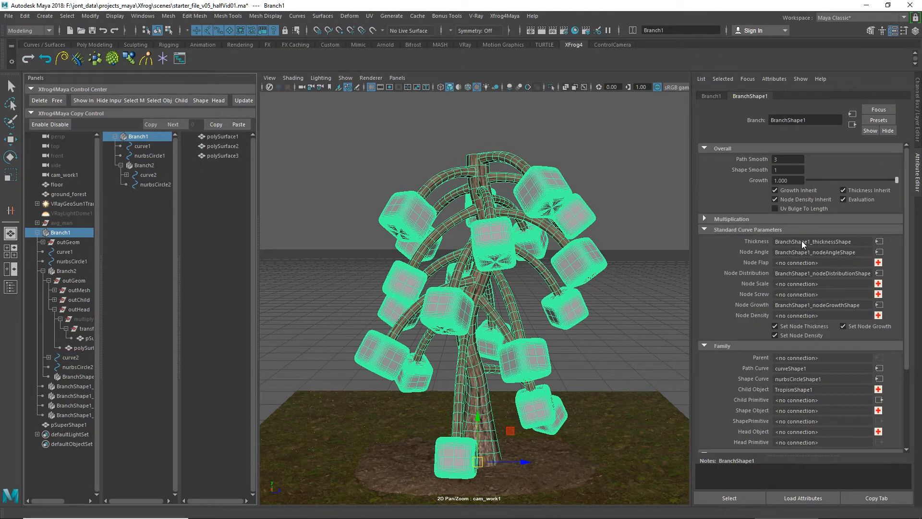
click(880, 252)
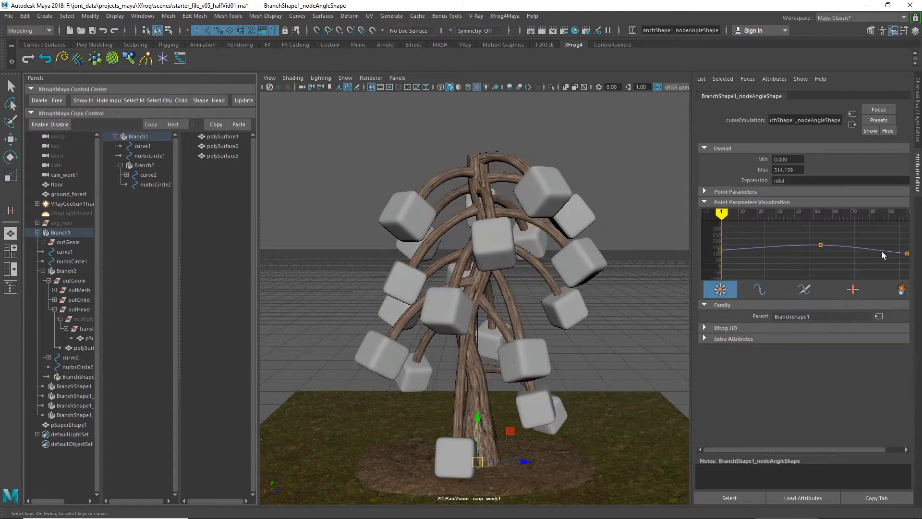
mouse_move(822, 246)
mouse_down()
mouse_move(832, 226)
mouse_move(831, 248)
mouse_up()
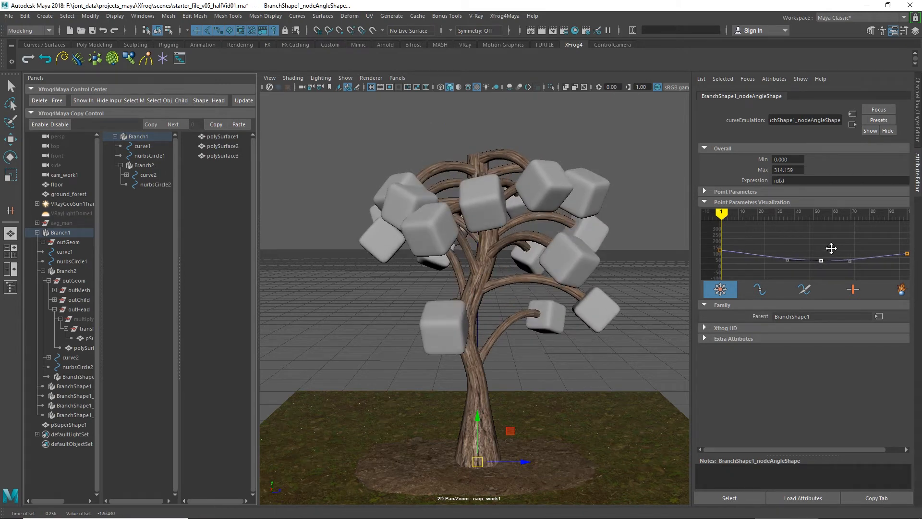
click(907, 254)
middle_drag(897, 238, 898, 246)
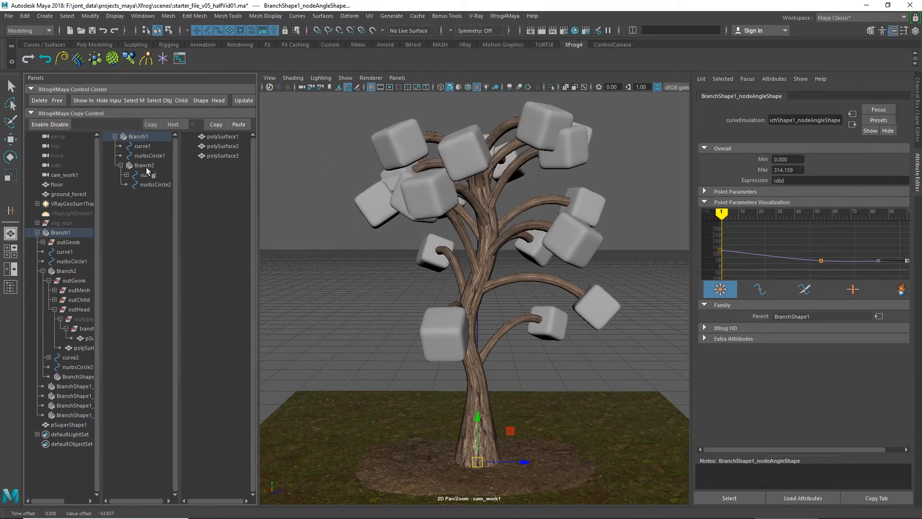
Step: Raise the middle key of Tropism1's intensity curve to strengthen the bend of the branches
click(127, 175)
click(156, 184)
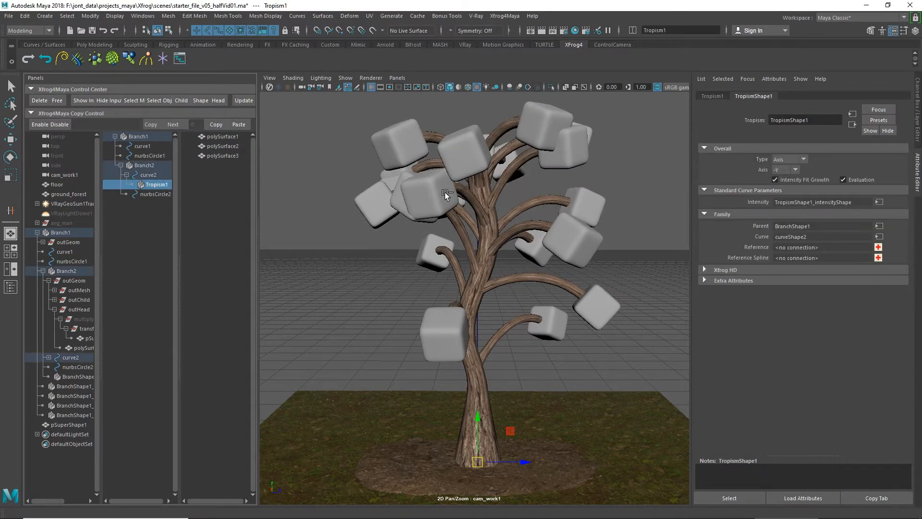
click(880, 201)
click(820, 238)
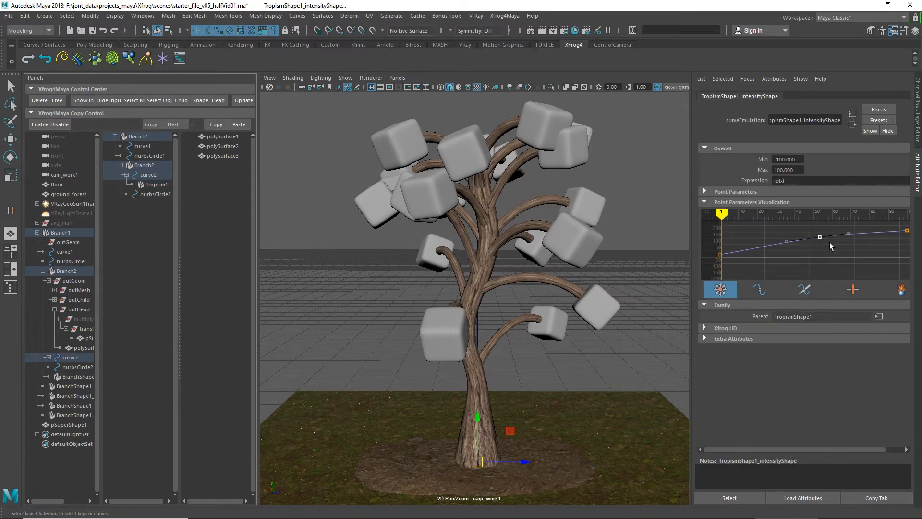
middle_drag(829, 242, 830, 239)
drag(830, 238, 829, 235)
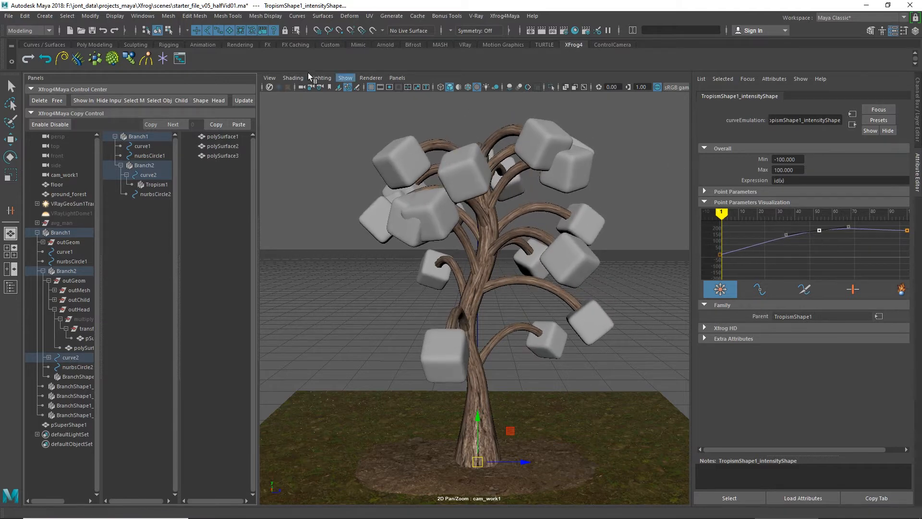
Step: Set Tropism1's axis to +Y and inspect the whole tree
click(154, 185)
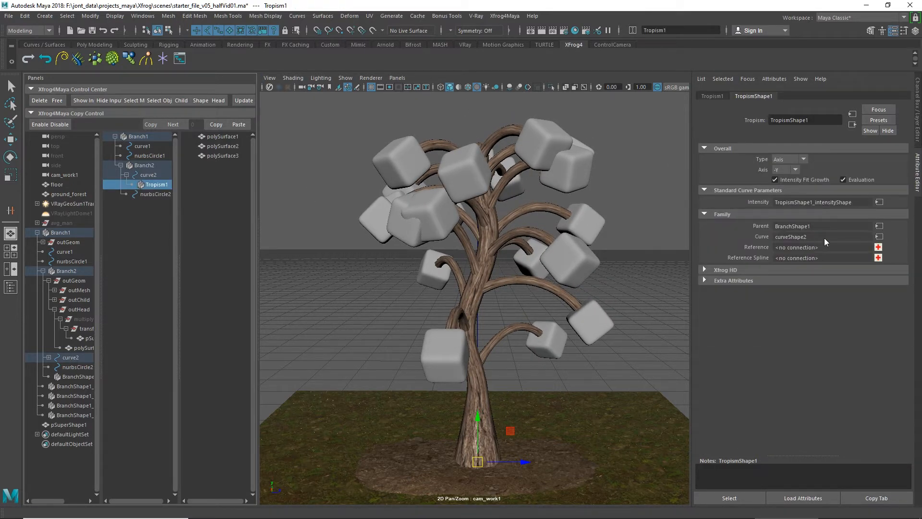
click(796, 168)
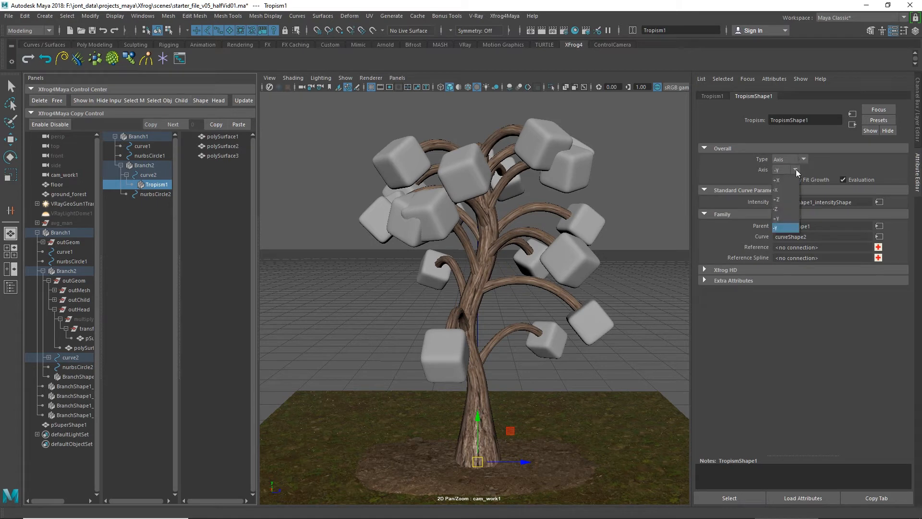
click(779, 217)
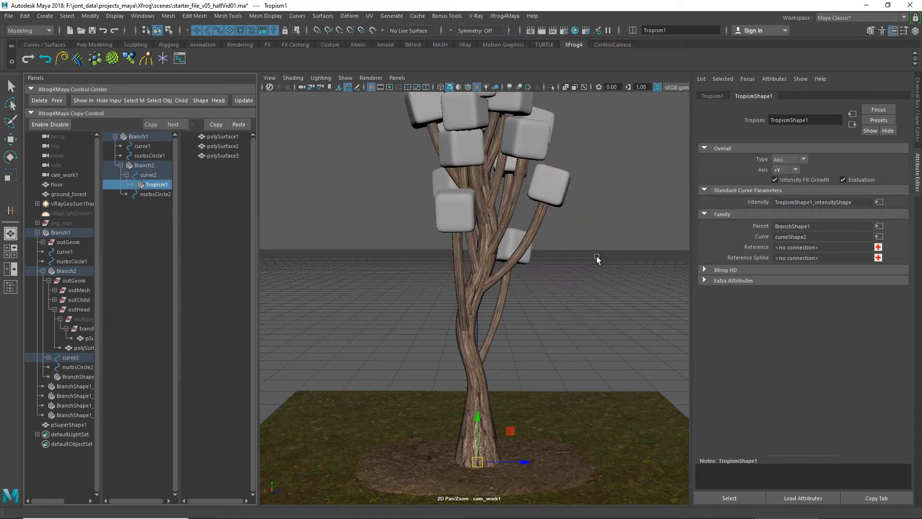
scroll(596, 256, down, 2)
alt+drag(570, 247, 571, 258)
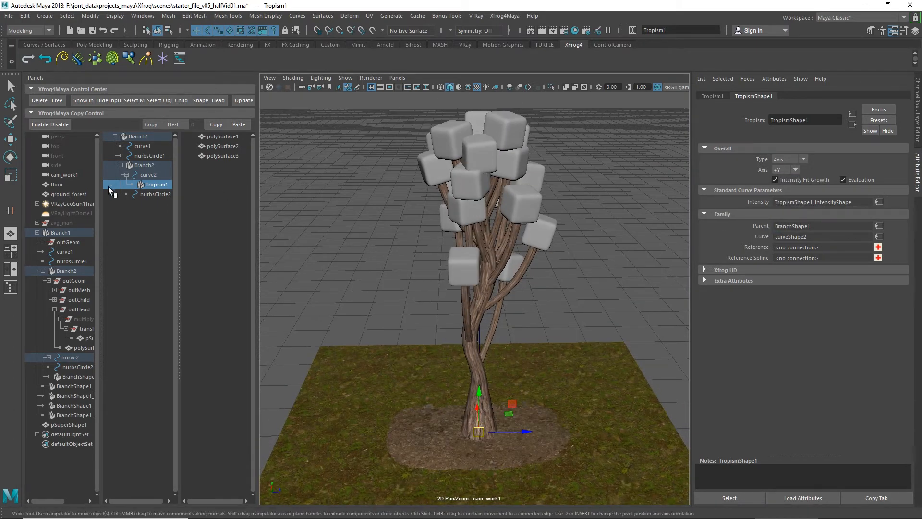
Step: Set Tropism1's axis to +X and inspect the tree from the side
click(783, 168)
click(780, 176)
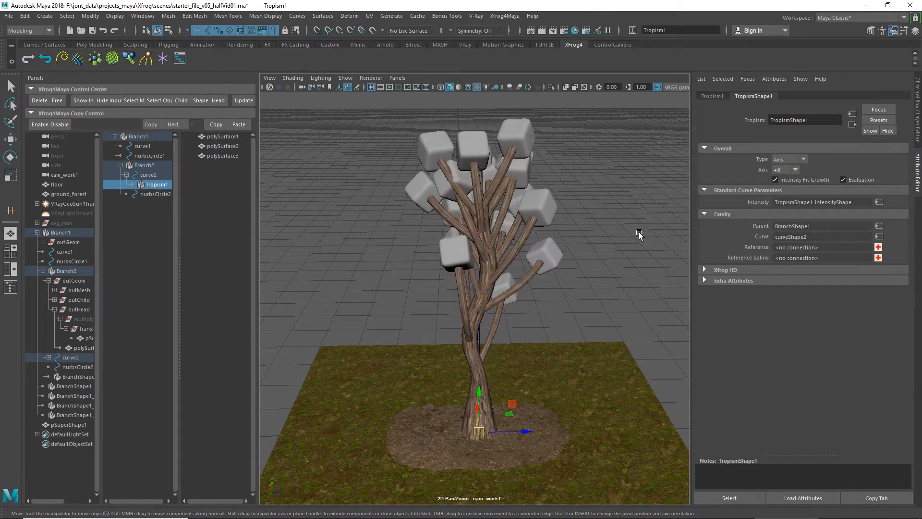
alt+drag(639, 232, 701, 232)
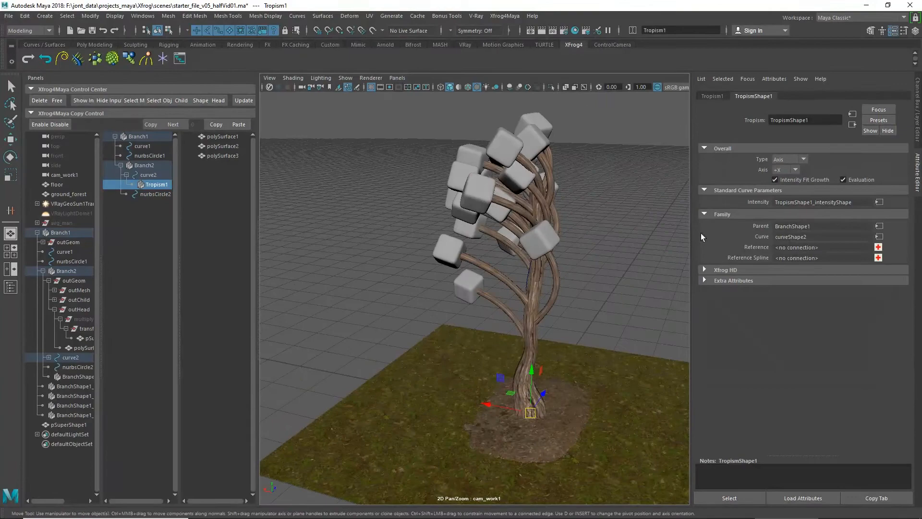
Step: Set Tropism1's axis to -X and inspect the tree from the front
click(781, 171)
click(780, 186)
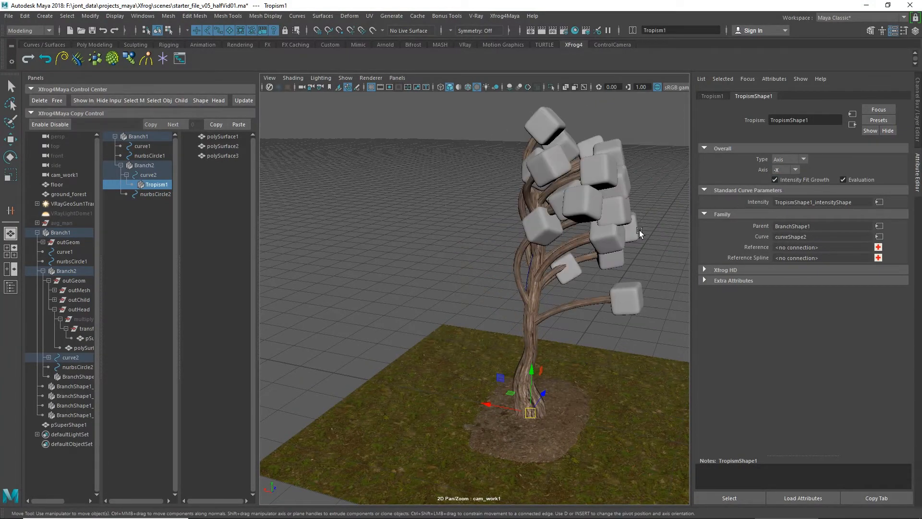
alt+drag(639, 230, 609, 244)
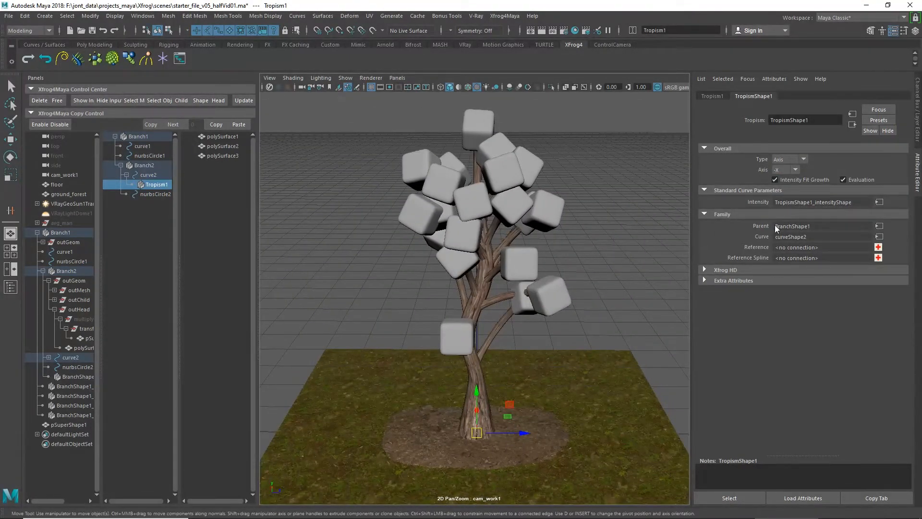
Step: Set Tropism1's axis to -Y and inspect the drooping branches from a lower view
click(795, 170)
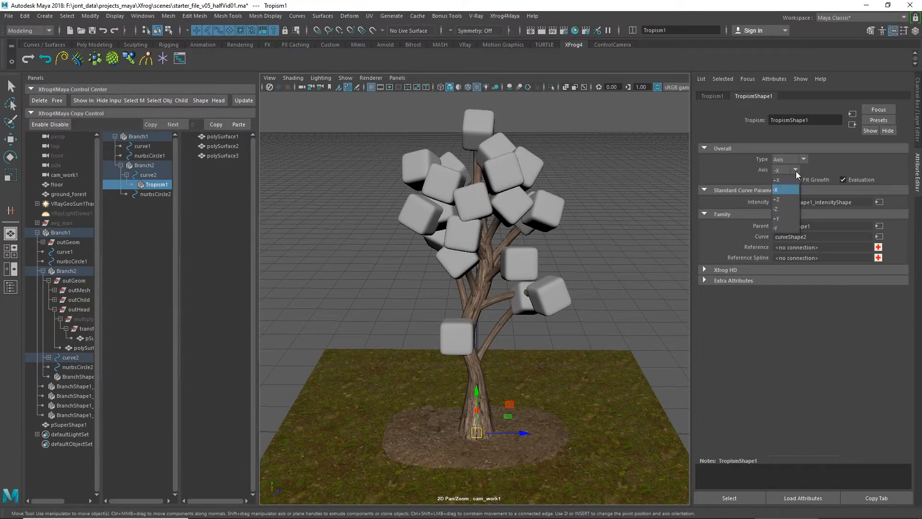
click(785, 225)
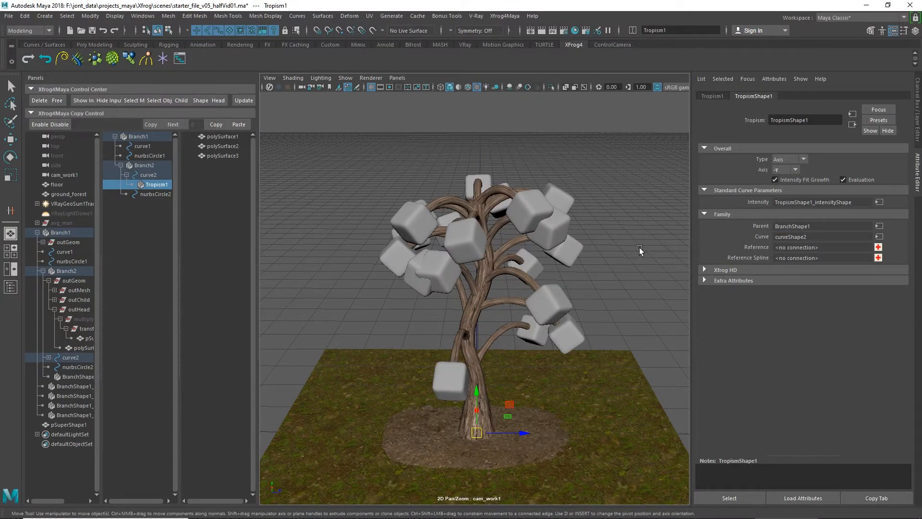
alt+drag(639, 247, 629, 235)
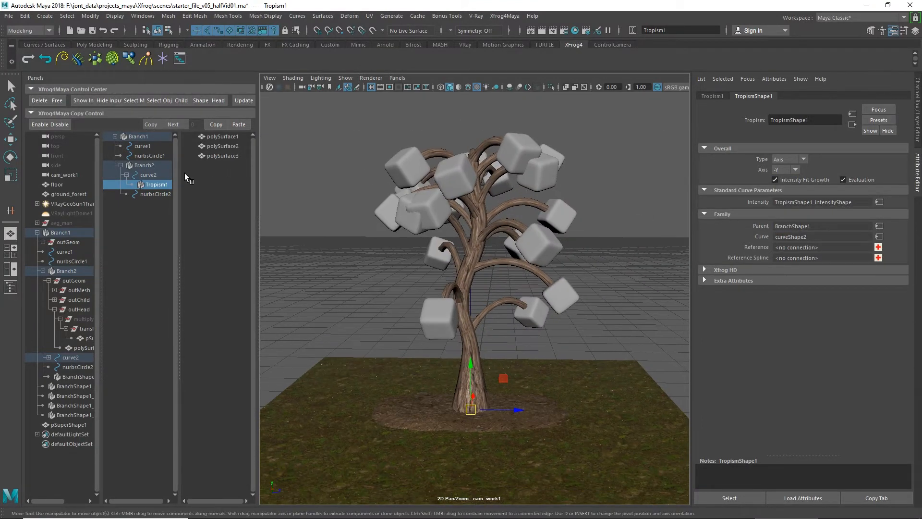
Step: Assign the chrome material to the tree's super ellipse heads, polySurface1 under Branch2's outHead, and clear the selection
click(83, 347)
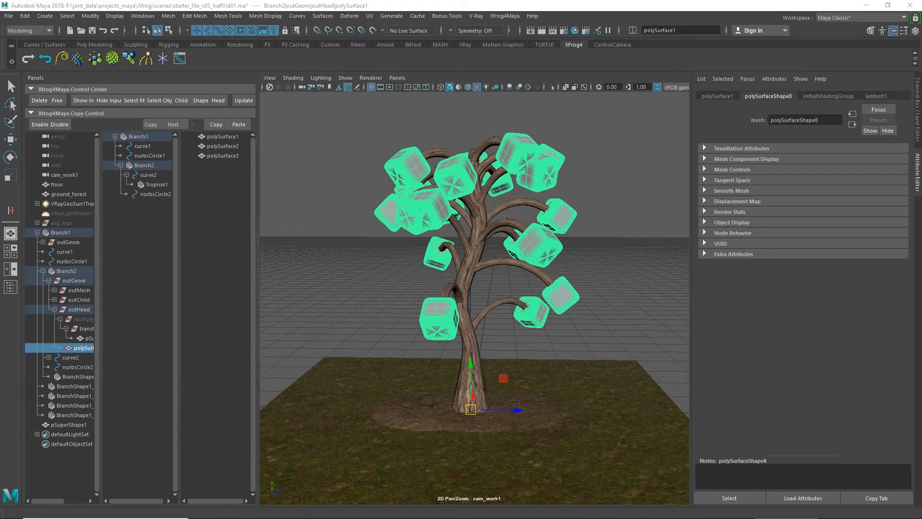
click(584, 253)
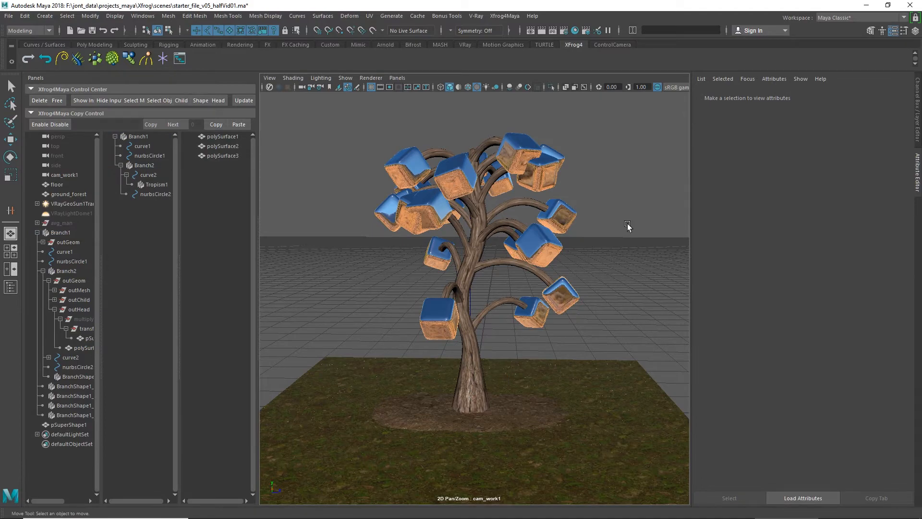
mouse_move(628, 226)
alt+middle_down()
mouse_move(624, 215)
mouse_move(619, 219)
alt+middle_up()
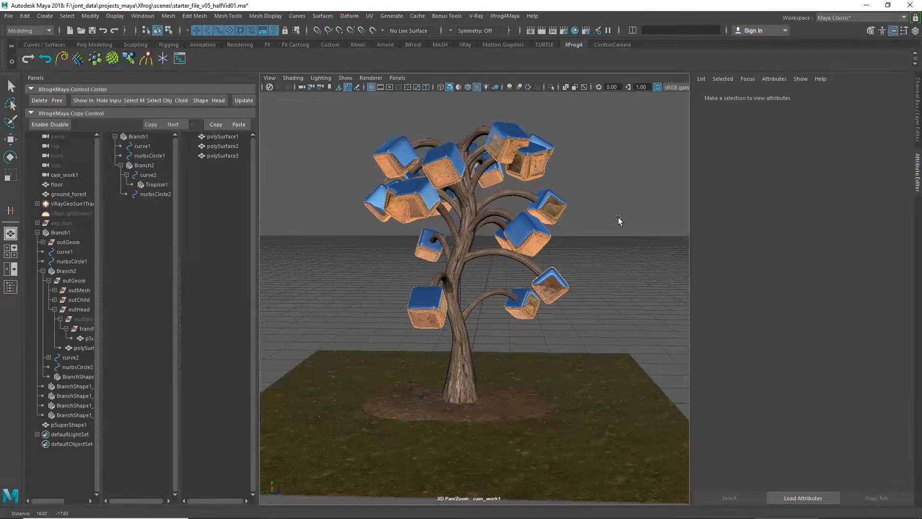
Step: Collapse Branch1's hierarchy and move the whole tree back off the soil patch onto the grass behind it
click(134, 137)
click(115, 136)
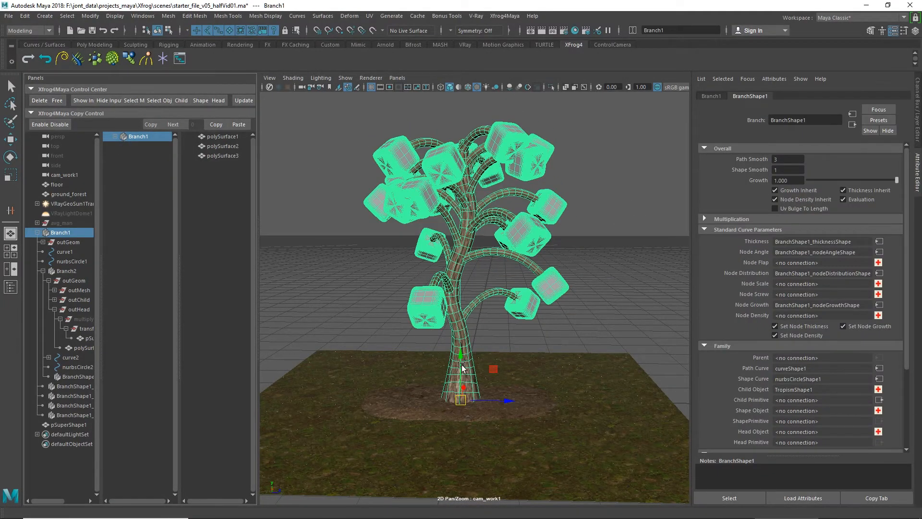
alt+drag(462, 365, 521, 342)
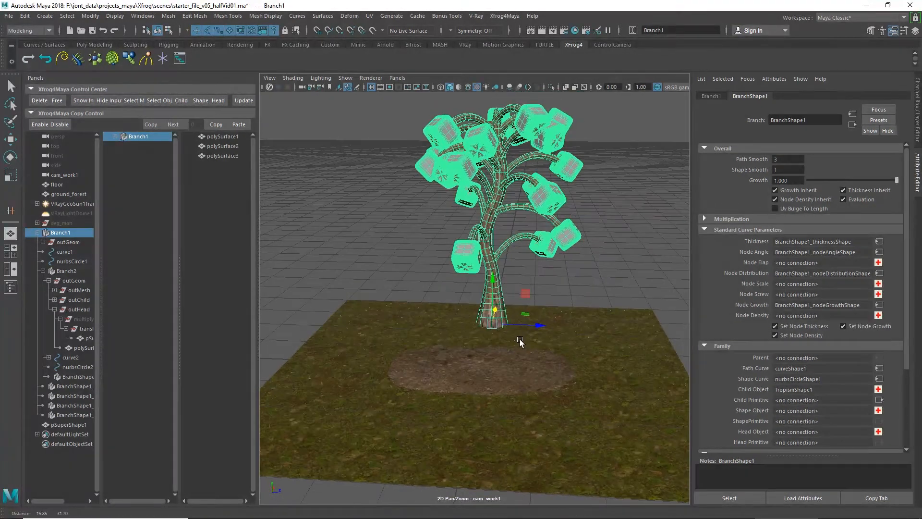
click(548, 278)
scroll(547, 278, up, 5)
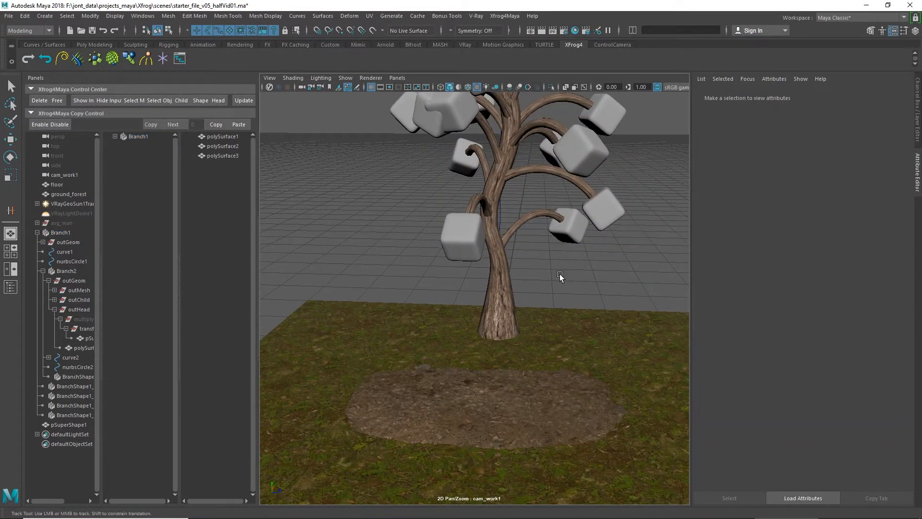
alt+middle_drag(560, 273, 533, 281)
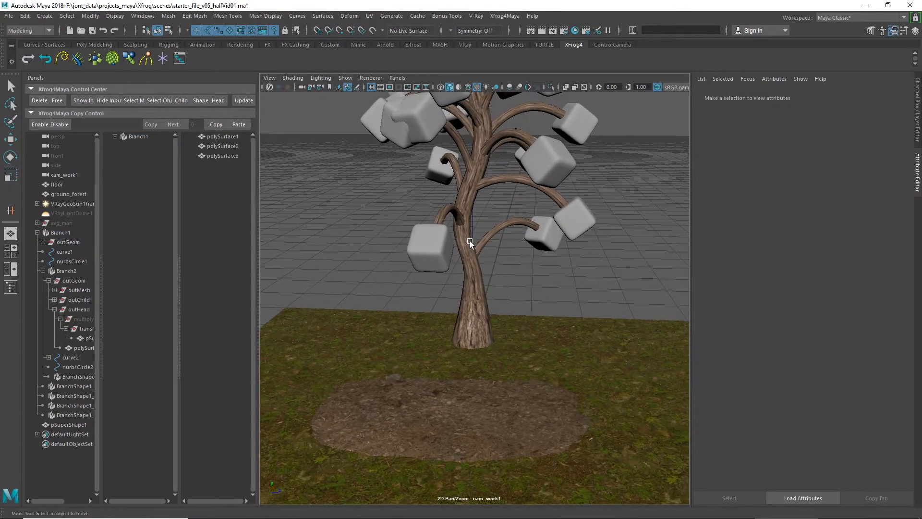
Step: Create three new Xfrog Branch objects and expand their hierarchies to show their curves and circles
click(78, 61)
click(77, 61)
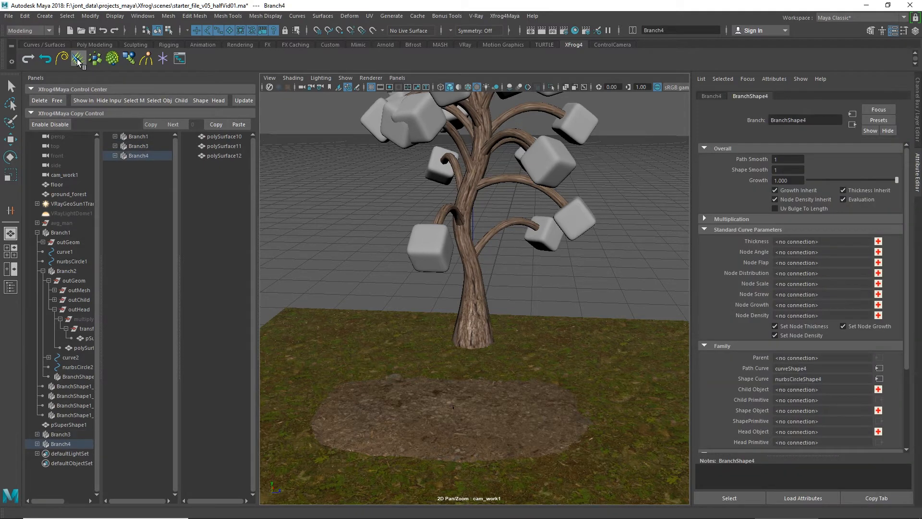
click(78, 61)
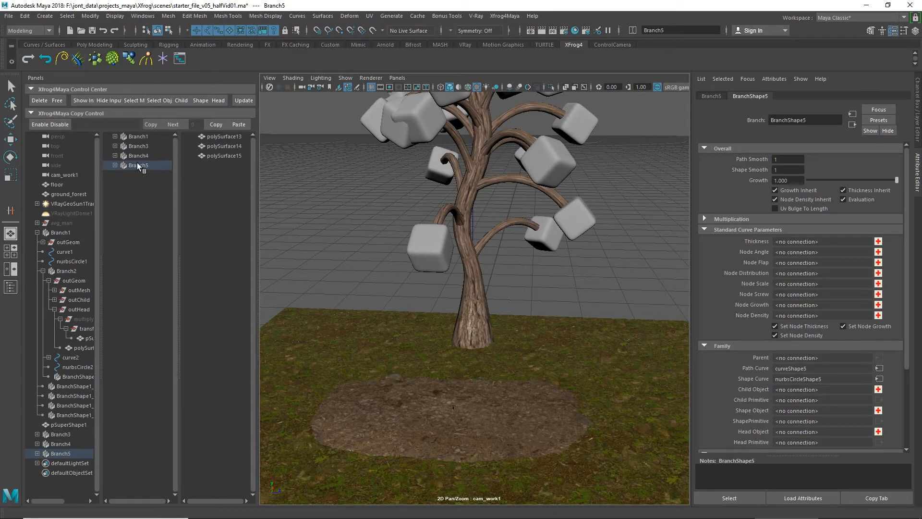
click(115, 146)
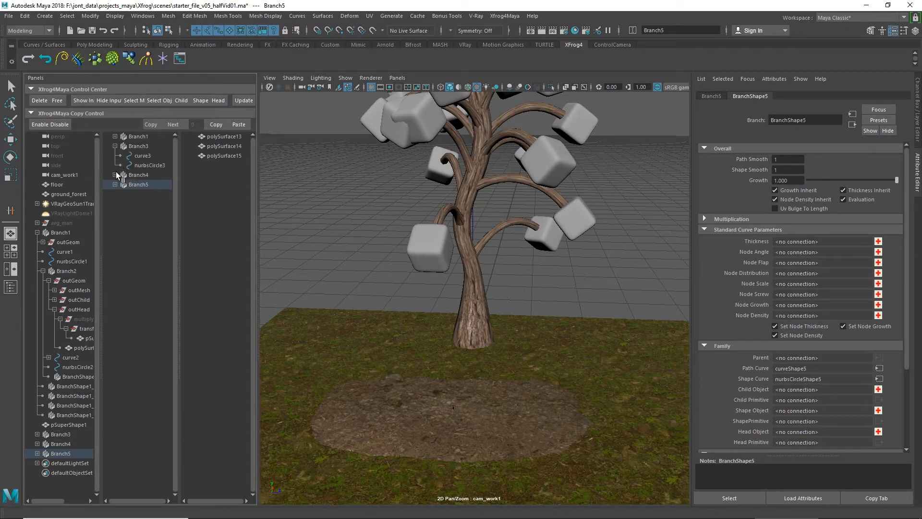
click(115, 174)
click(115, 205)
Step: Set Scale X, Y and Z to 33 for the path curves and nurbsCircles of Branch3, Branch4 and Branch5
click(138, 214)
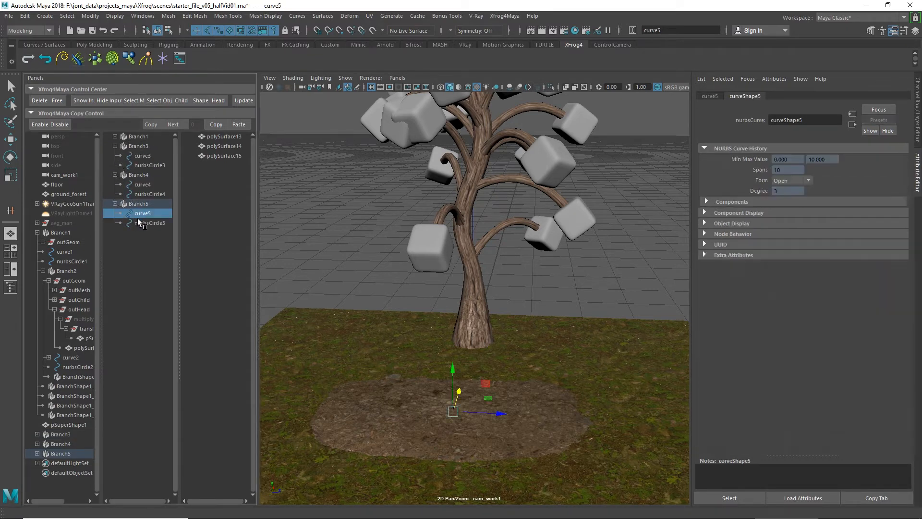
ctrl+click(139, 222)
ctrl+click(142, 194)
ctrl+click(142, 184)
ctrl+click(148, 165)
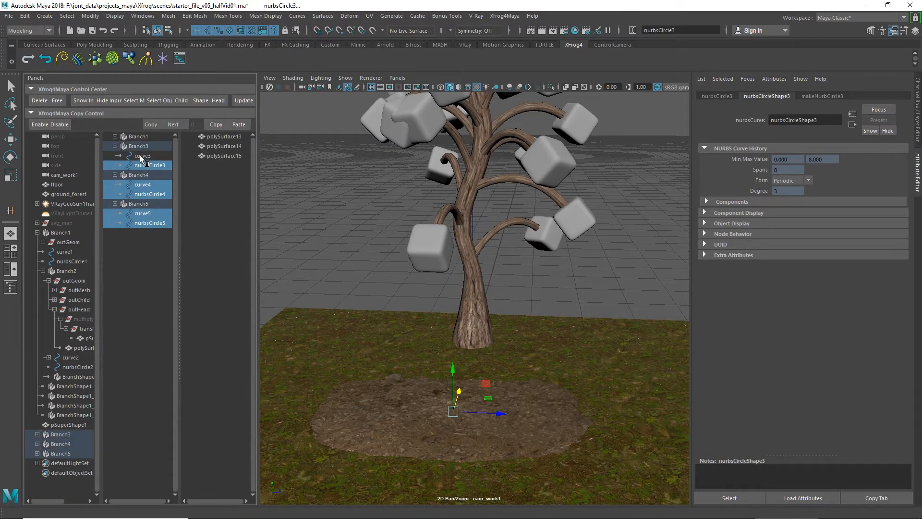
ctrl+click(142, 155)
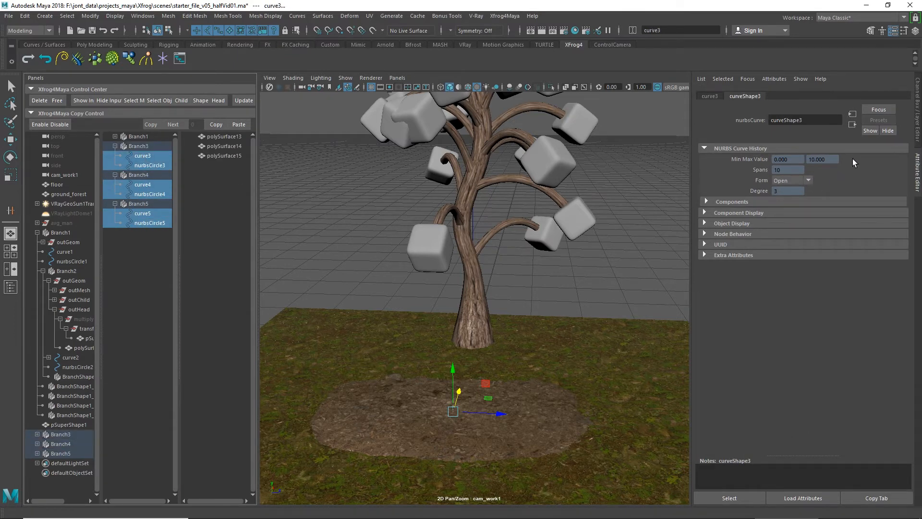
click(917, 143)
drag(888, 150, 890, 166)
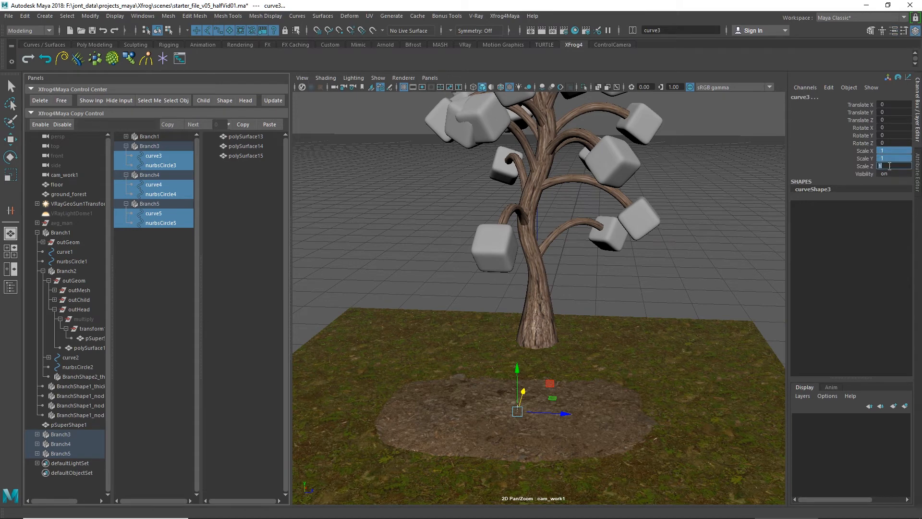
text(33)
key(Return)
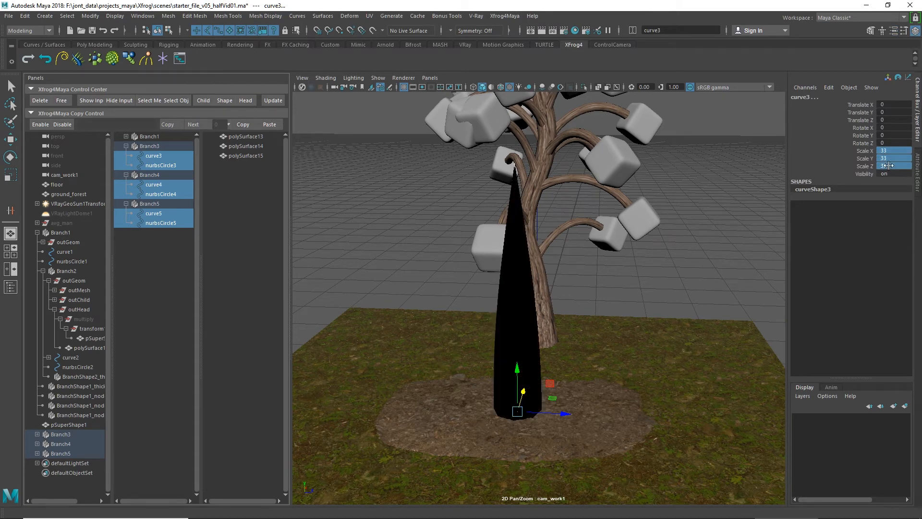
Step: Slim the three new branches by setting Scale X, Y and Z of nurbsCircle3, nurbsCircle4 and nurbsCircle5 to 15
click(171, 164)
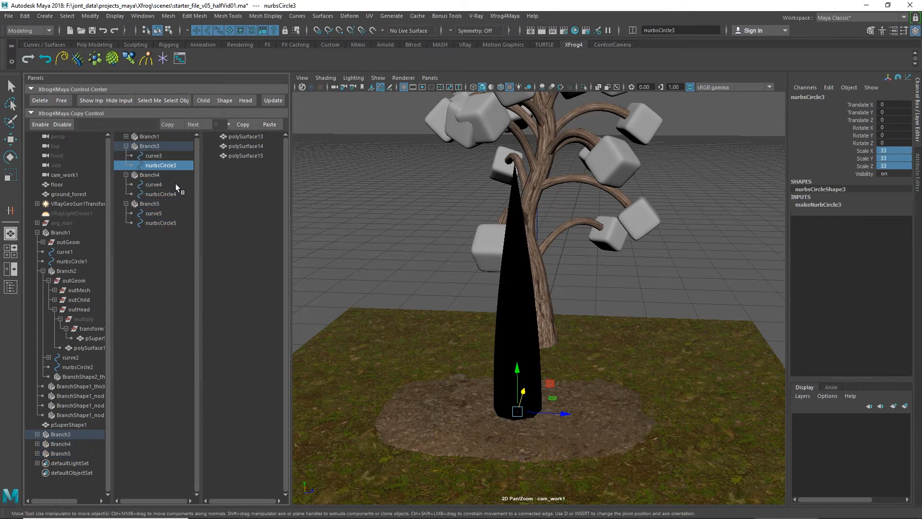
ctrl+click(168, 194)
ctrl+click(169, 222)
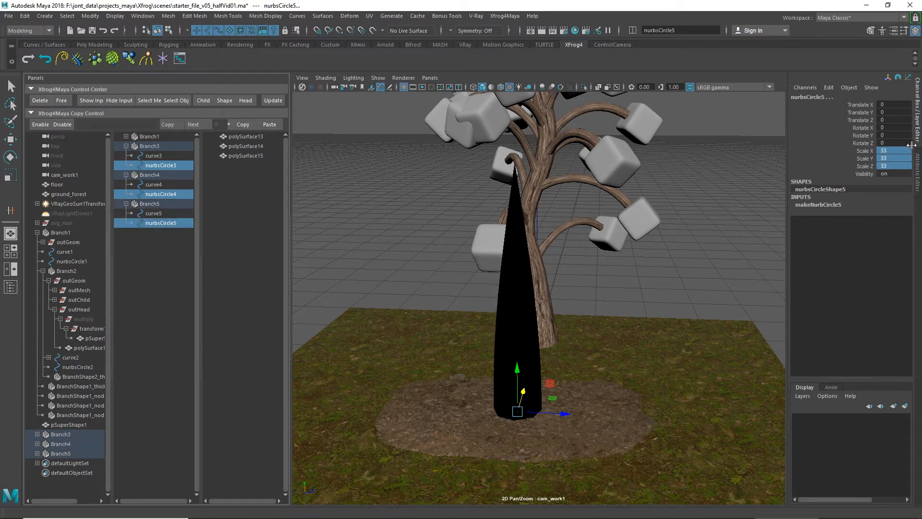
click(891, 166)
text(15)
key(Return)
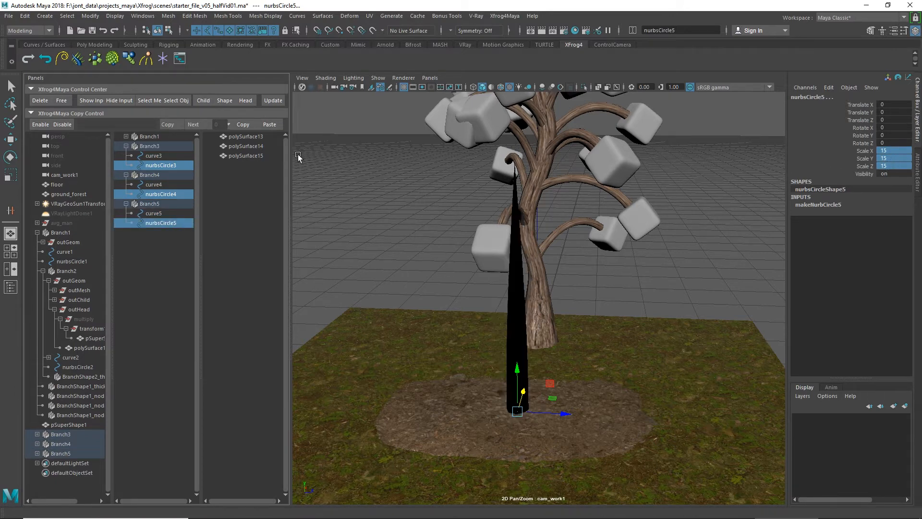
Step: Assign the rgb1 material to Branch3, rgb2 to Branch4 and the reddish material below grnd_forest to Branch5
click(160, 146)
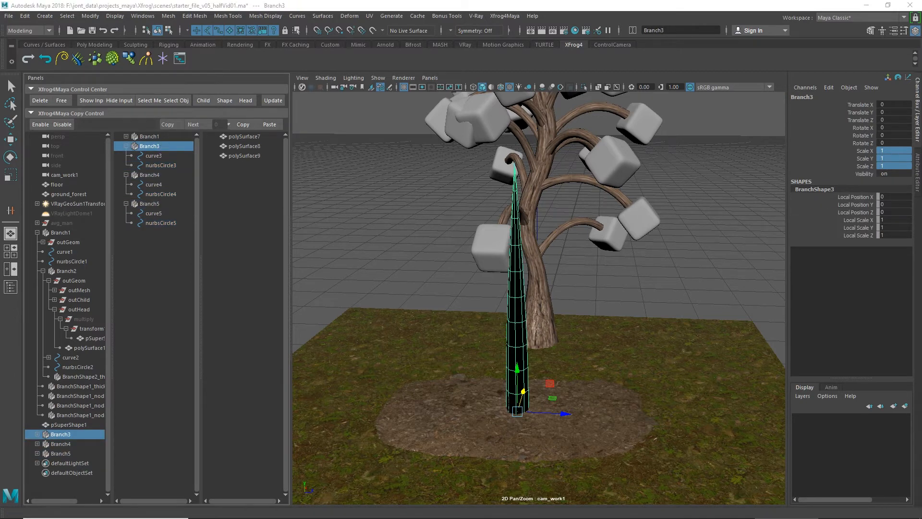
drag(921, 336, 571, 283)
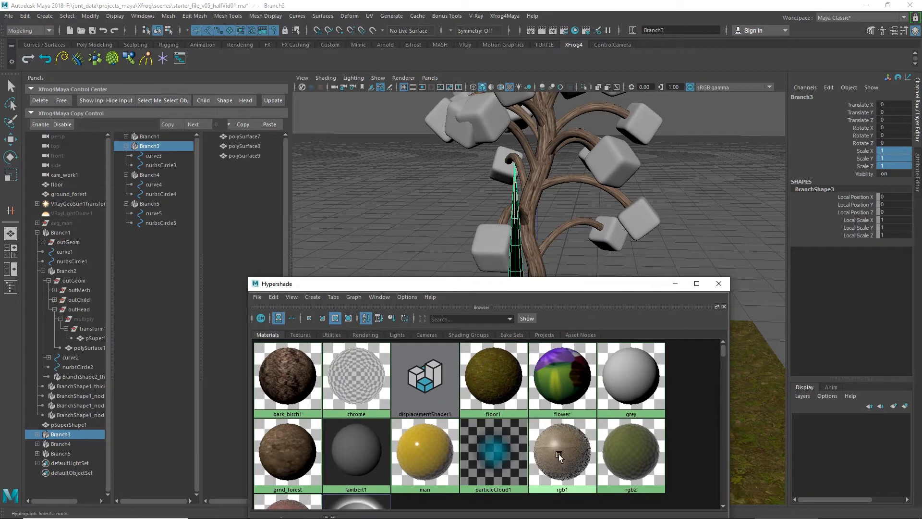
right_drag(559, 454, 567, 343)
click(159, 175)
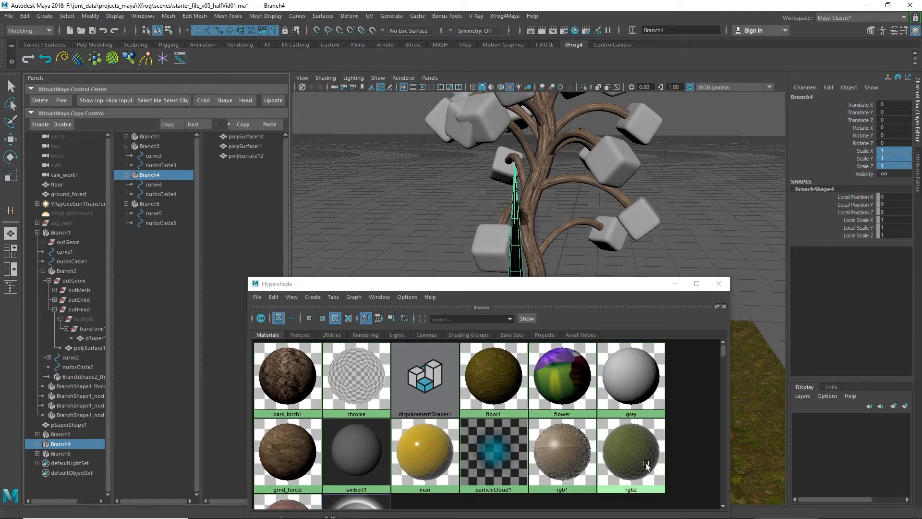
right_drag(640, 456, 639, 327)
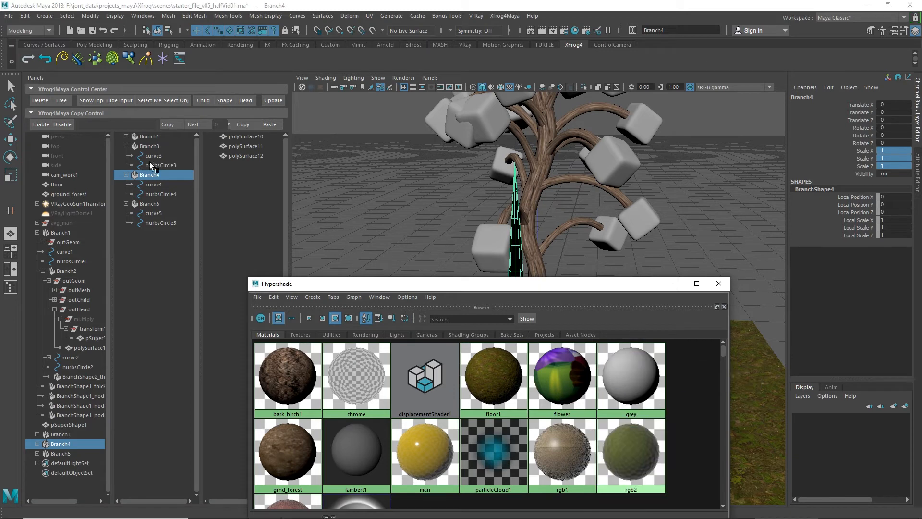
click(146, 202)
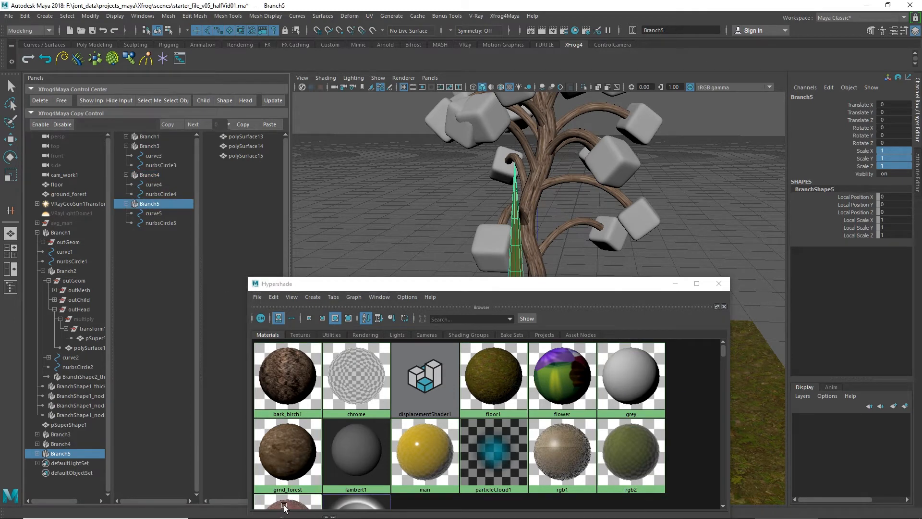
right_drag(284, 507, 279, 322)
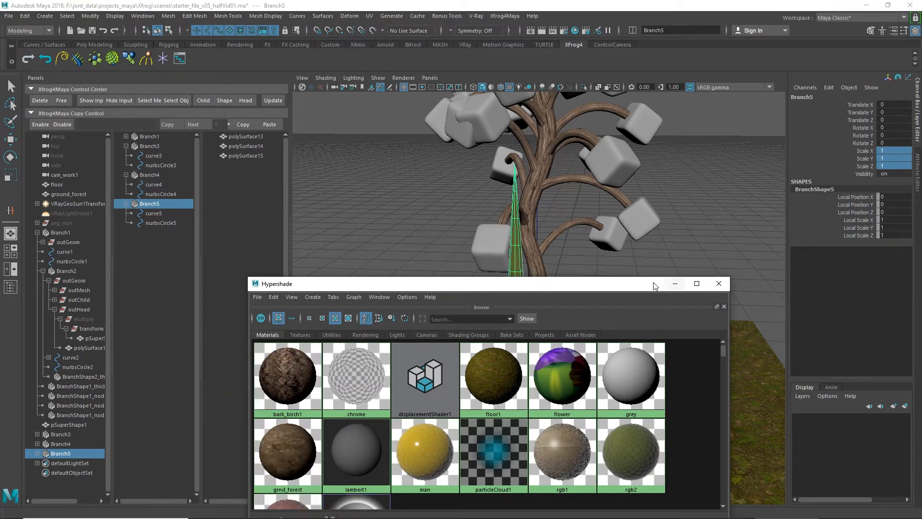
click(675, 283)
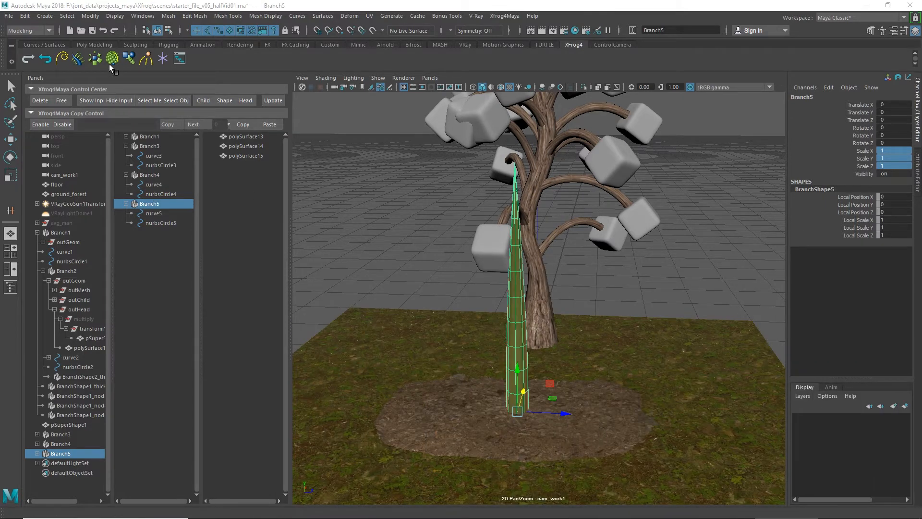
Step: Create a Hydra object and a Phyllotaxis object, and collapse the hierarchies of the three new branches
click(96, 58)
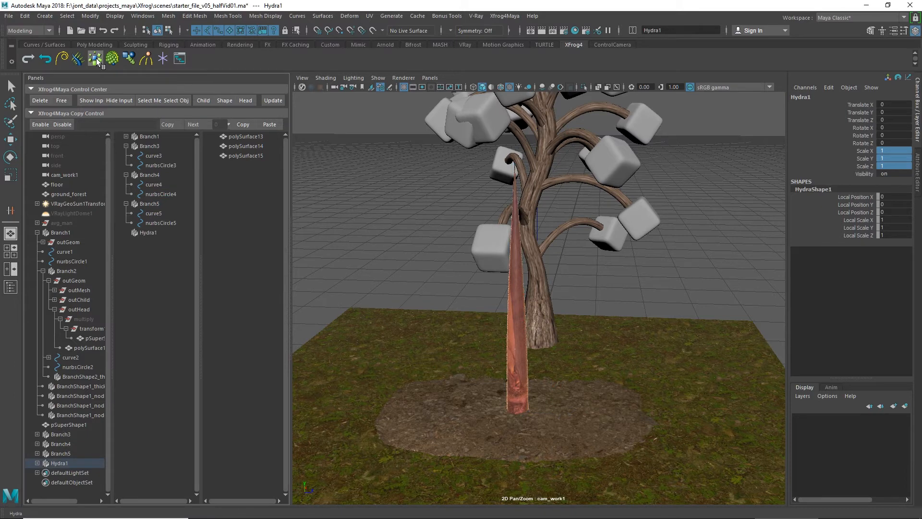
click(112, 59)
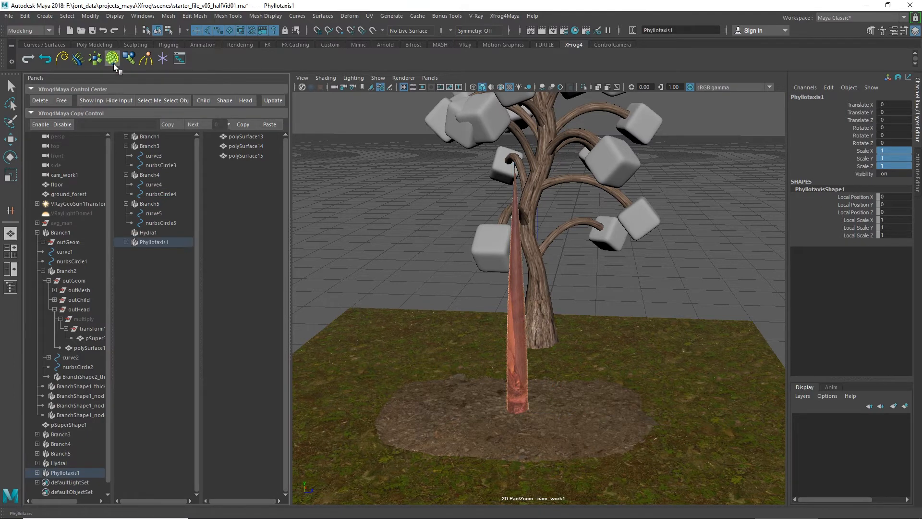
click(126, 204)
click(126, 175)
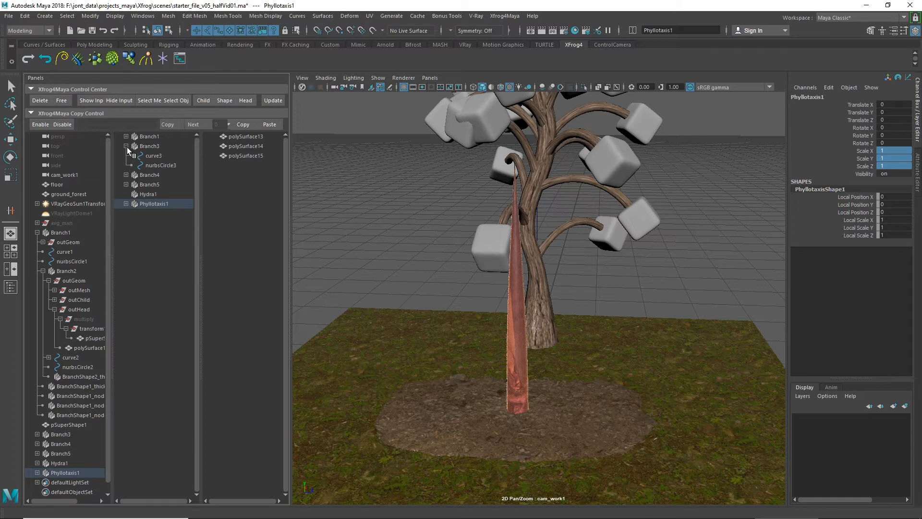
click(126, 146)
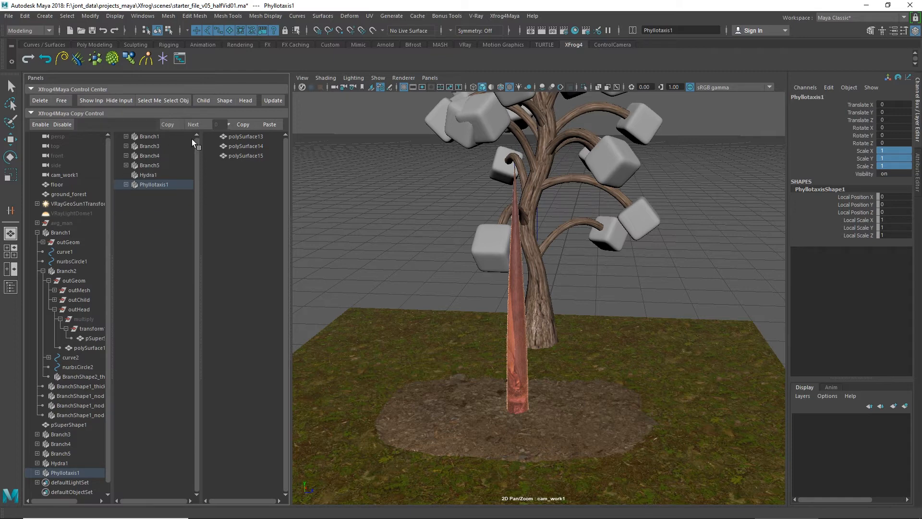
Step: Make Branch3 a child of Hydra1 so that it is multiplied radially, and select Hydra1
click(146, 145)
drag(148, 174, 148, 174)
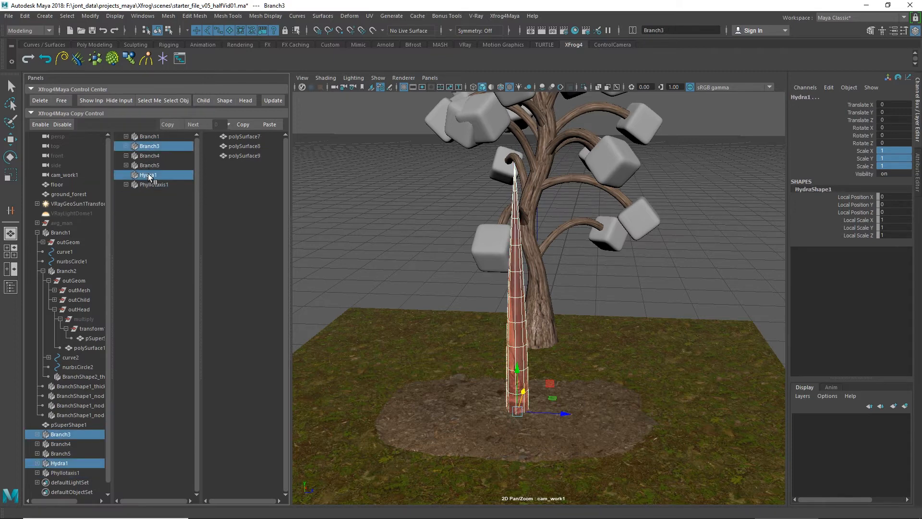
click(203, 100)
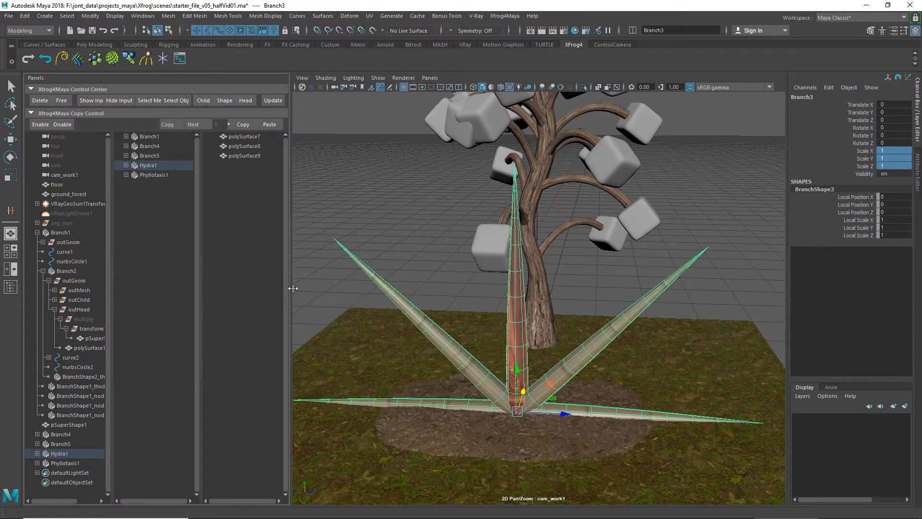
click(157, 165)
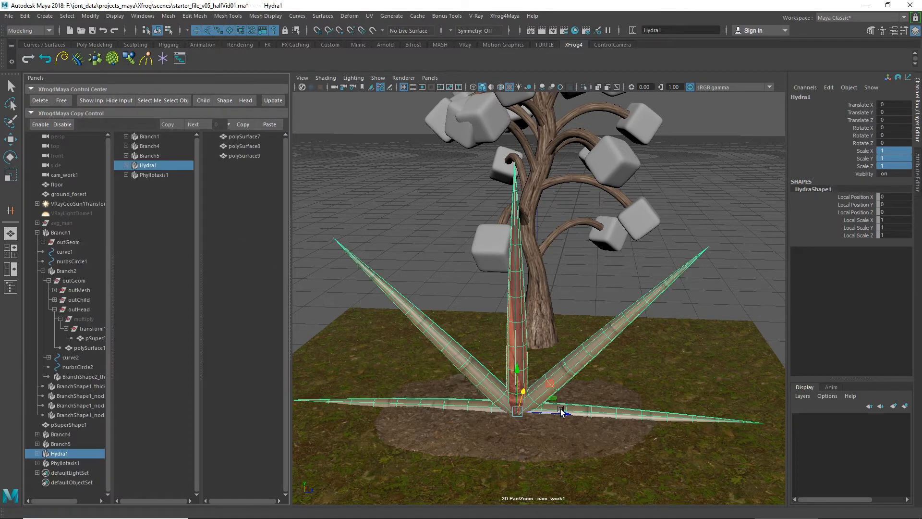
Step: Move Hydra1 aside to about -207 along Z, and make Branch4 a child of Phyllotaxis1
drag(565, 414, 415, 406)
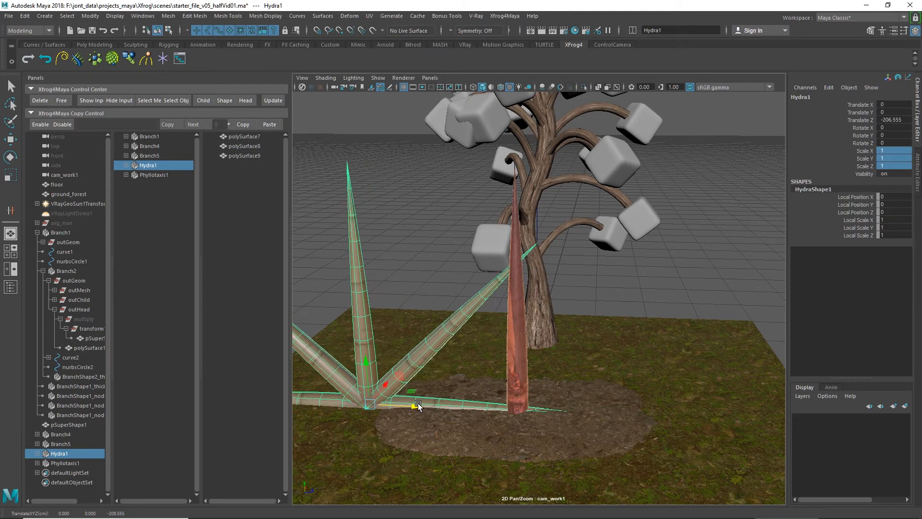
click(157, 146)
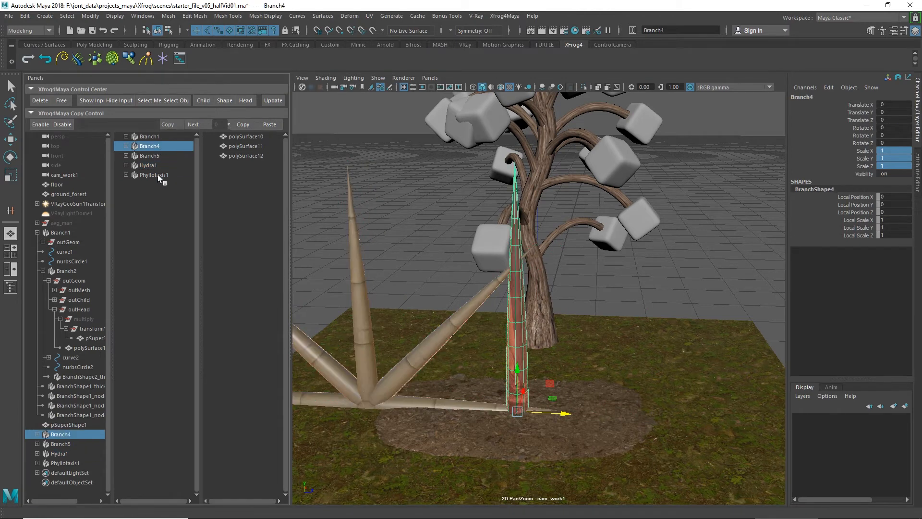
ctrl+click(158, 174)
click(204, 100)
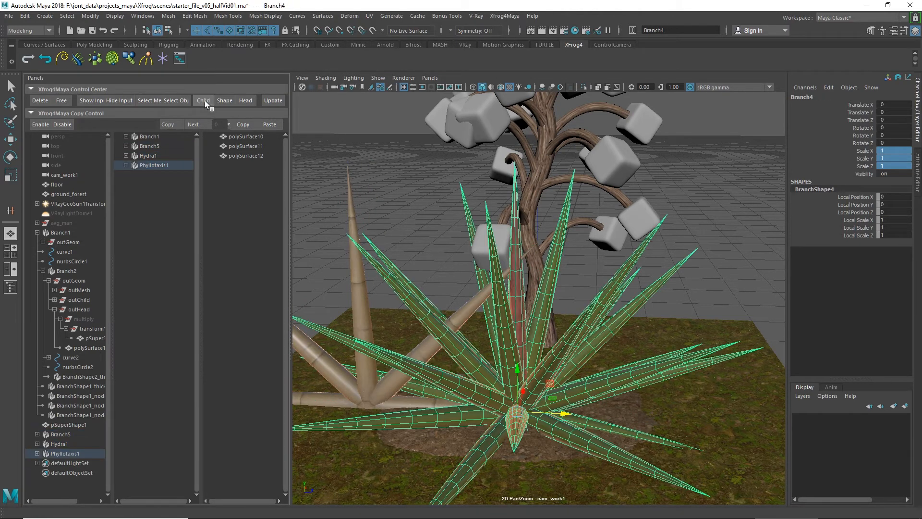
Step: Move Phyllotaxis1 to the opposite side of the centre, to about 206 along Z
click(165, 165)
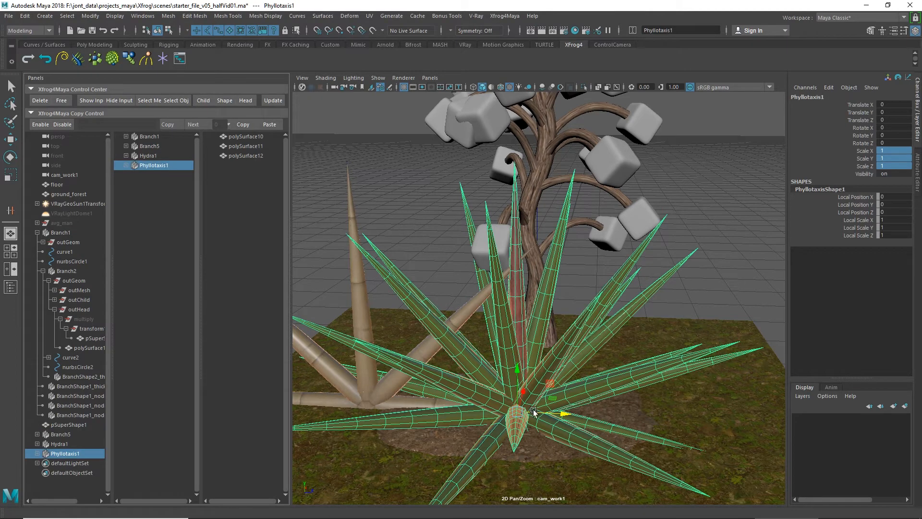
click(569, 414)
drag(568, 414, 724, 406)
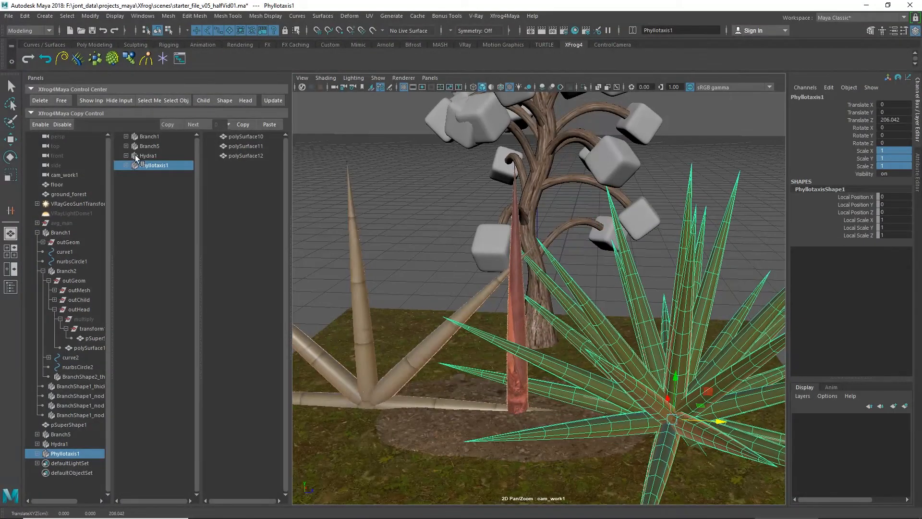
Step: Raise Hydra1 and Phyllotaxis1 together to about 260 along Y so that both clear the ground
click(149, 157)
ctrl+click(153, 165)
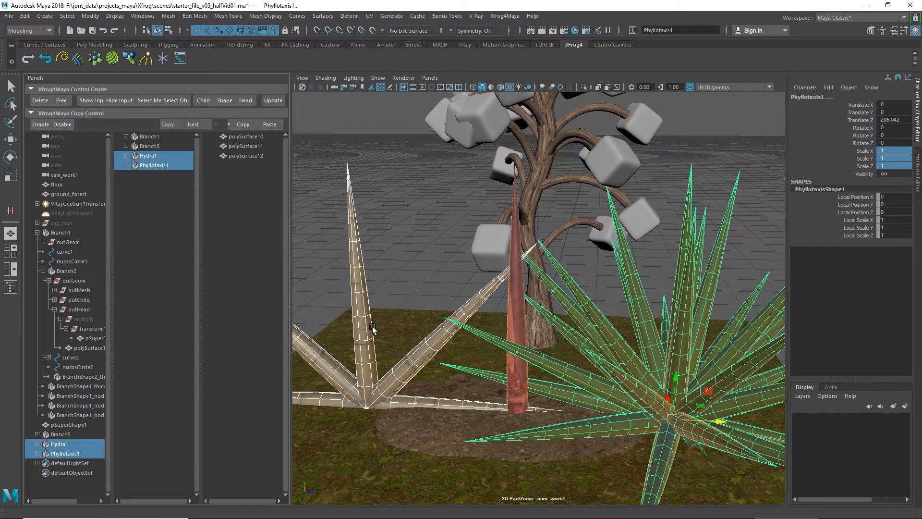
key(f)
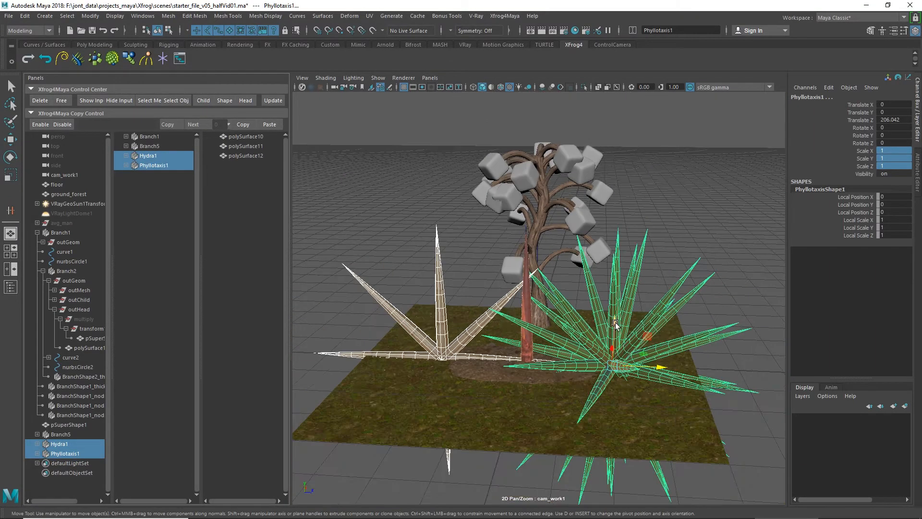
drag(615, 320, 617, 221)
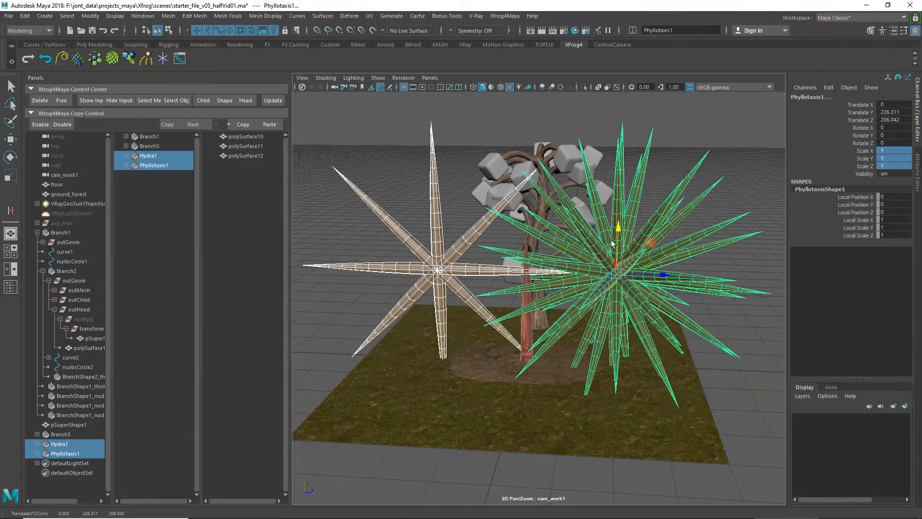
mouse_move(543, 310)
alt+mouse_down()
mouse_move(532, 328)
mouse_move(550, 334)
mouse_move(557, 322)
alt+mouse_up()
drag(603, 252, 601, 236)
click(369, 182)
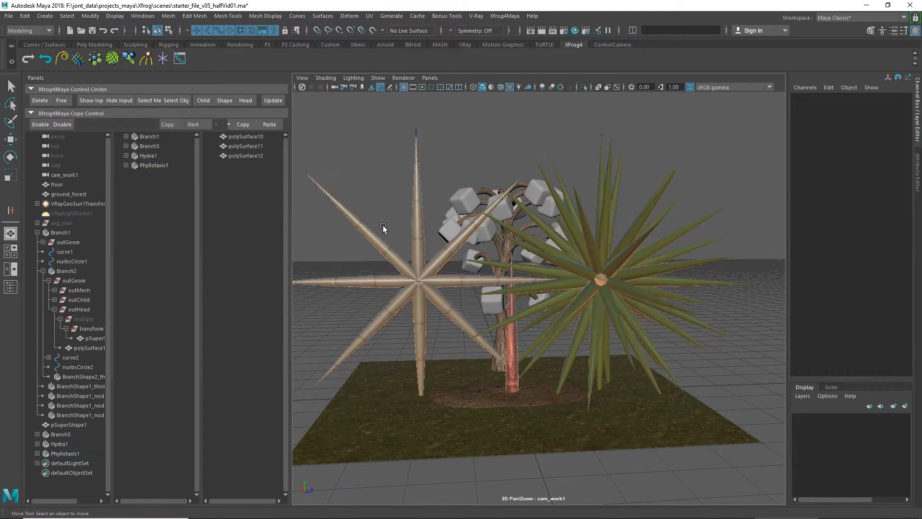
alt+drag(383, 230, 414, 240)
Step: Connect a Fan curve to Hydra1 and lower its end key by about 268 to close the circle into a half fan
click(149, 156)
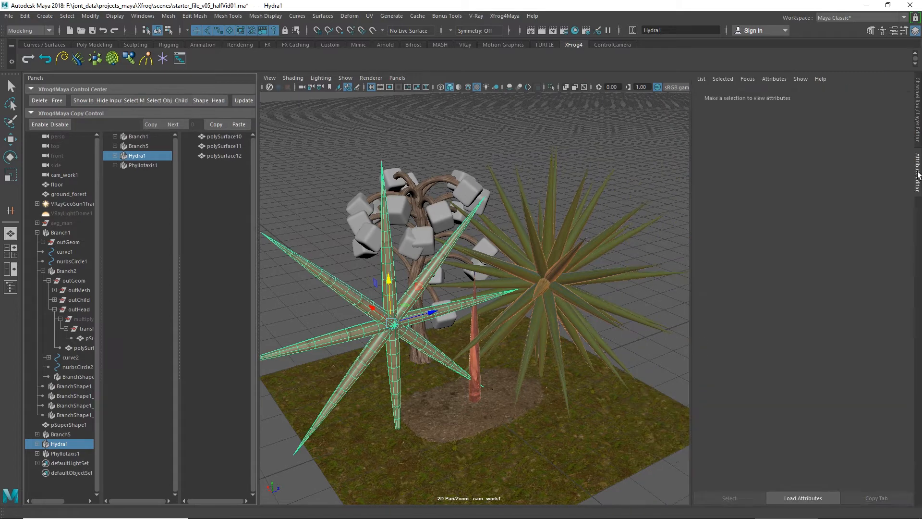
click(917, 174)
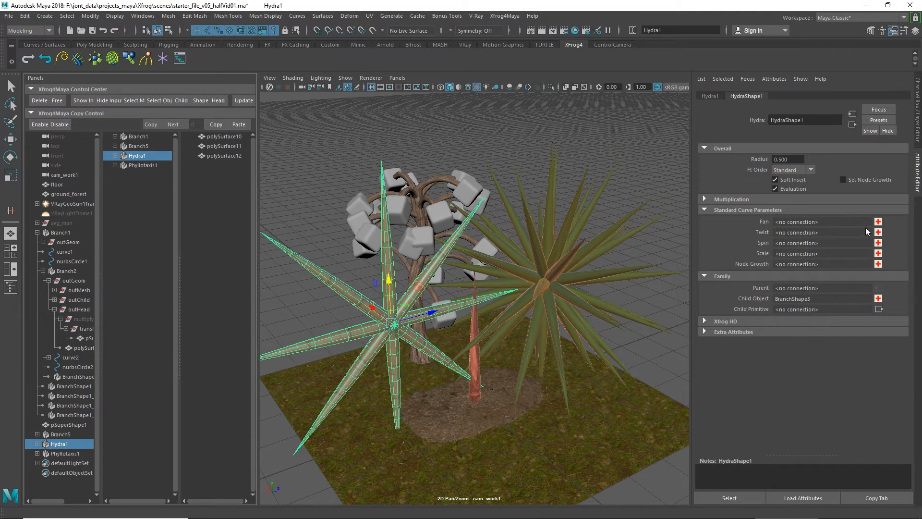
click(878, 221)
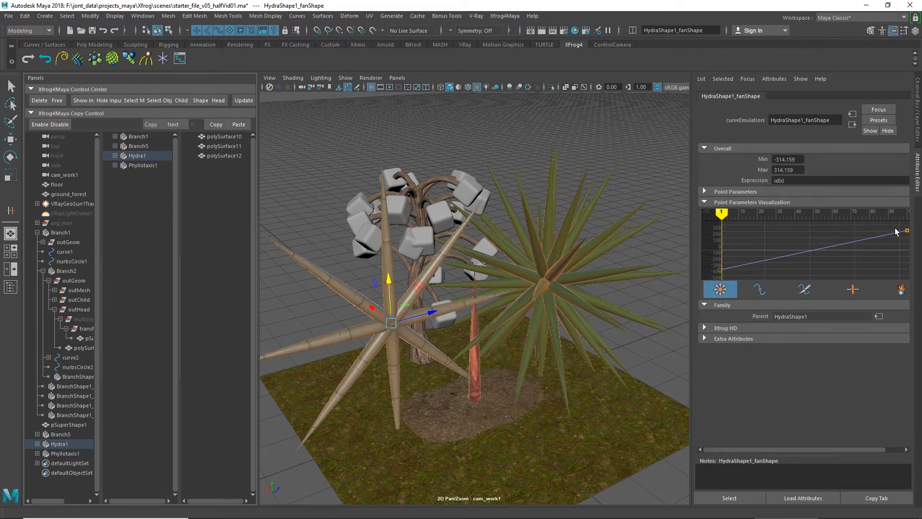
click(906, 231)
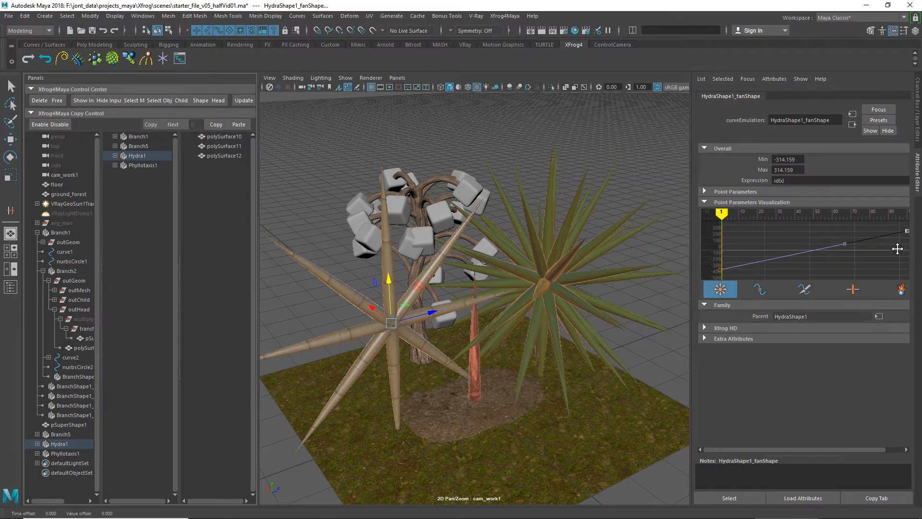
middle_drag(898, 249, 894, 262)
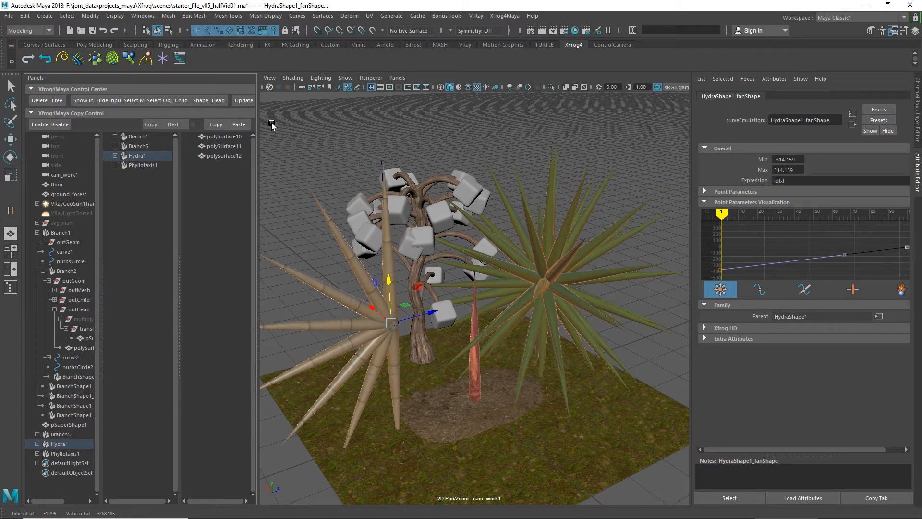
Step: Rotate Hydra1 so that its half fan opens upwards
click(144, 155)
key(e)
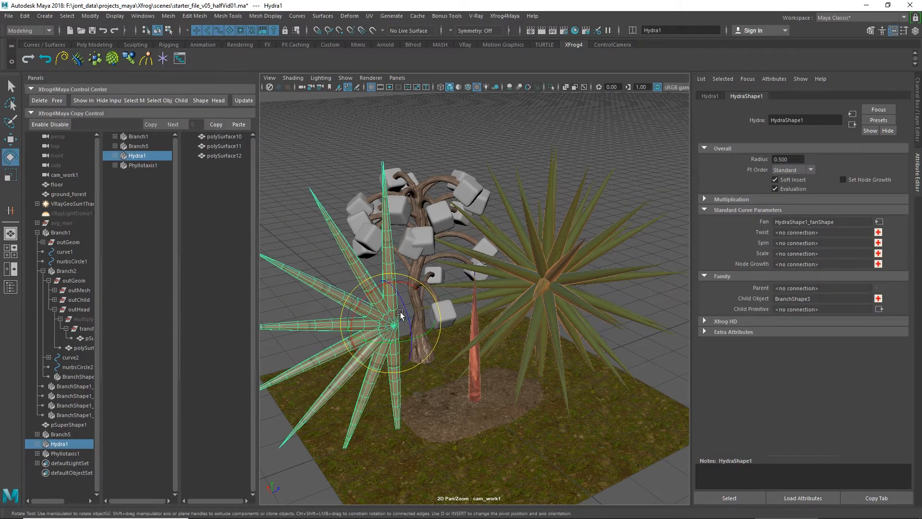
drag(371, 291, 457, 276)
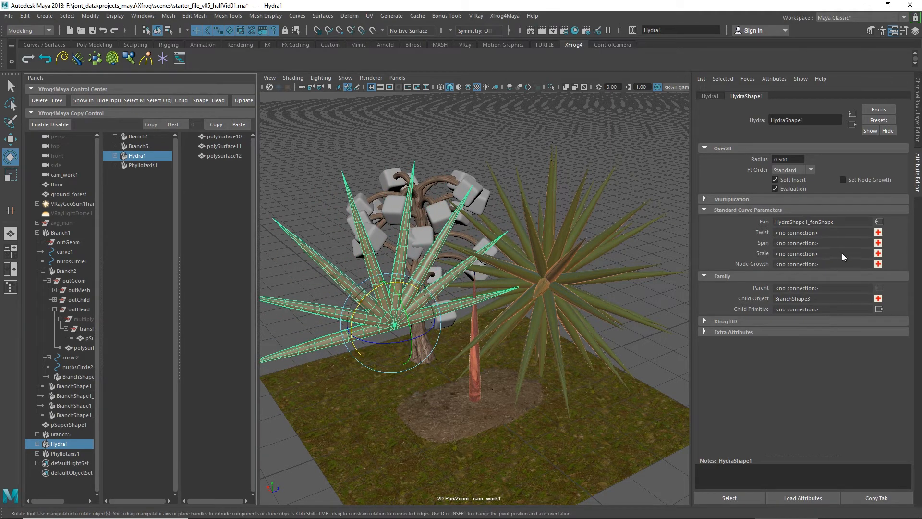
Step: Connect a Scale curve to Hydra1 and insert a new key near the middle of the curve
click(878, 253)
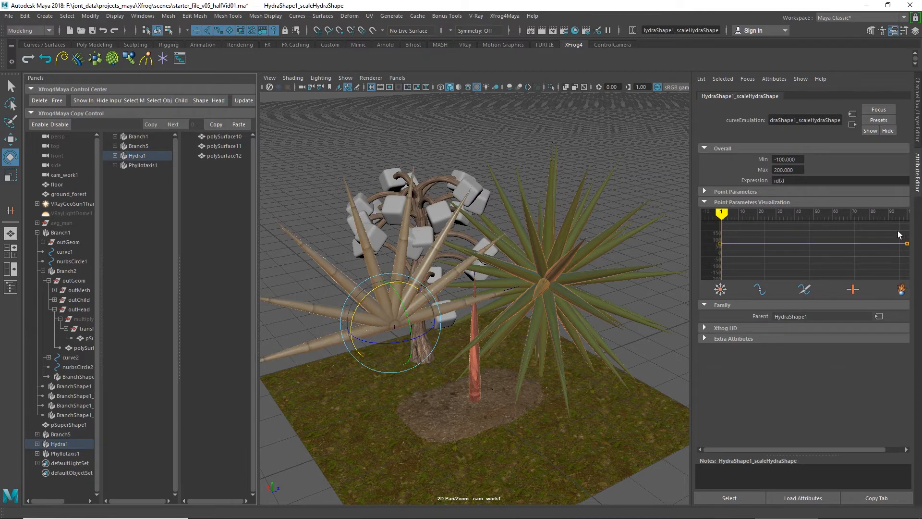
click(904, 258)
middle_drag(884, 252, 885, 255)
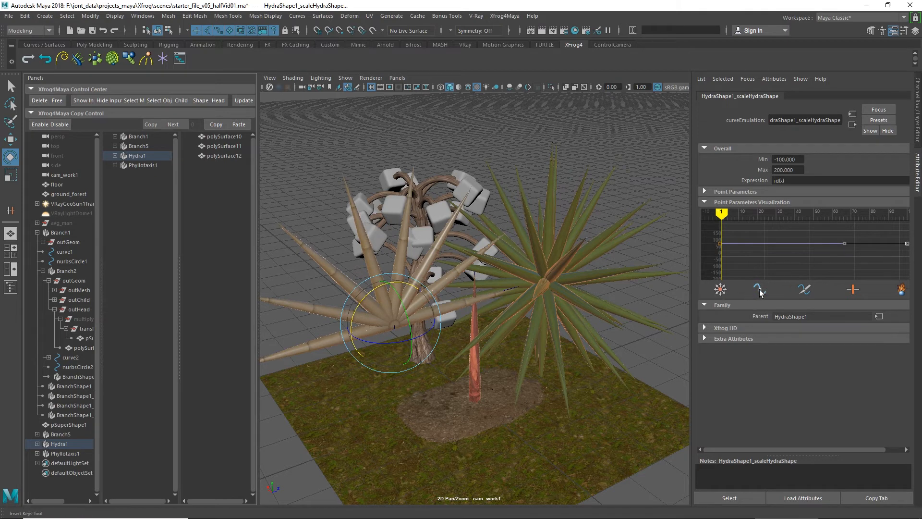
click(759, 289)
click(820, 244)
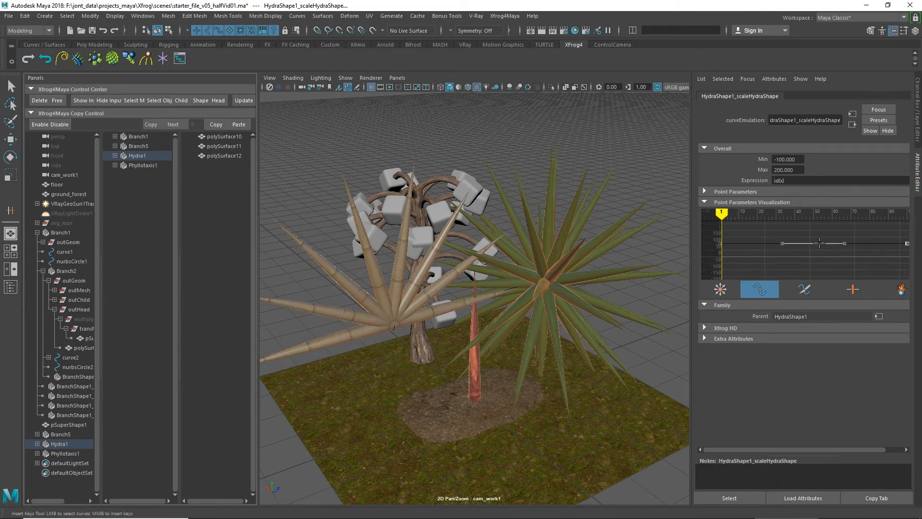
middle_click(819, 243)
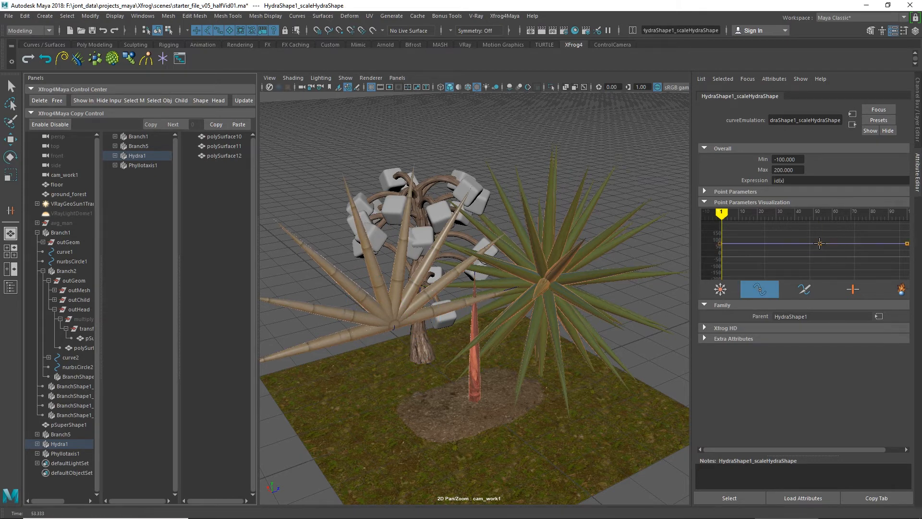
Step: Raise the Scale curve's middle key by about 28 and lower both end keys by about 33
click(722, 291)
drag(824, 249, 824, 244)
click(720, 244)
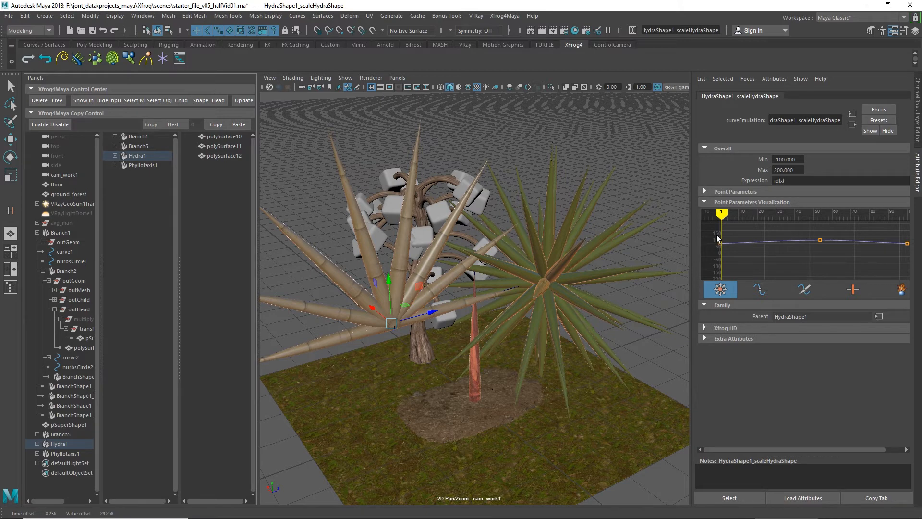
drag(717, 235, 728, 251)
drag(908, 250, 908, 250)
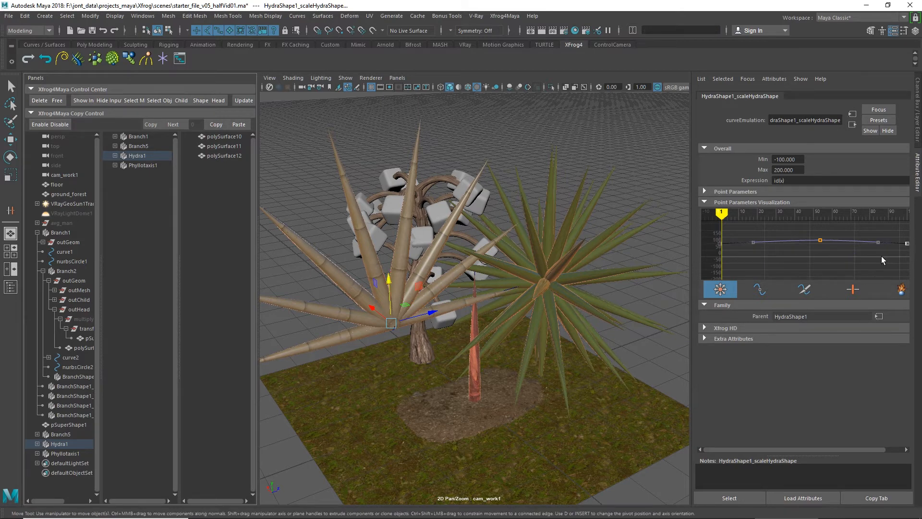
middle_drag(881, 252, 882, 256)
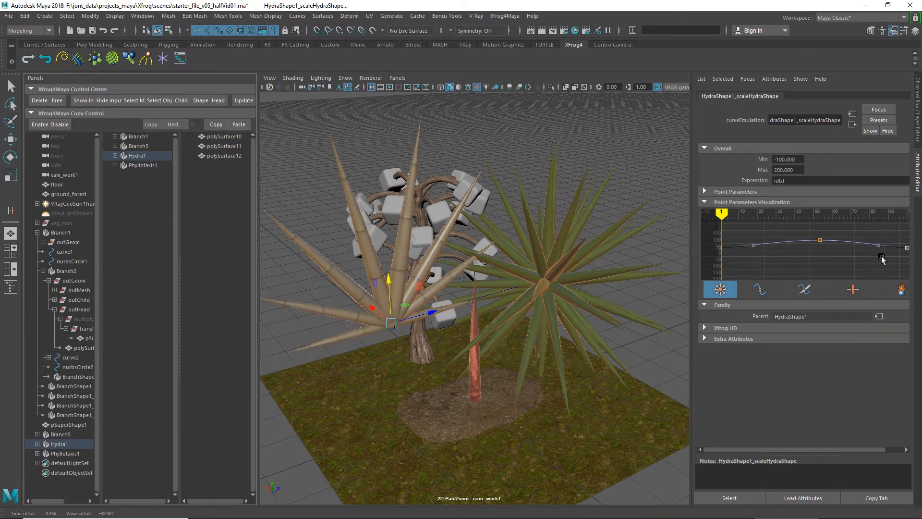
Step: Lower the Scale curve's middle key slightly and both end keys by about 28 to shorten the outer blades
click(820, 241)
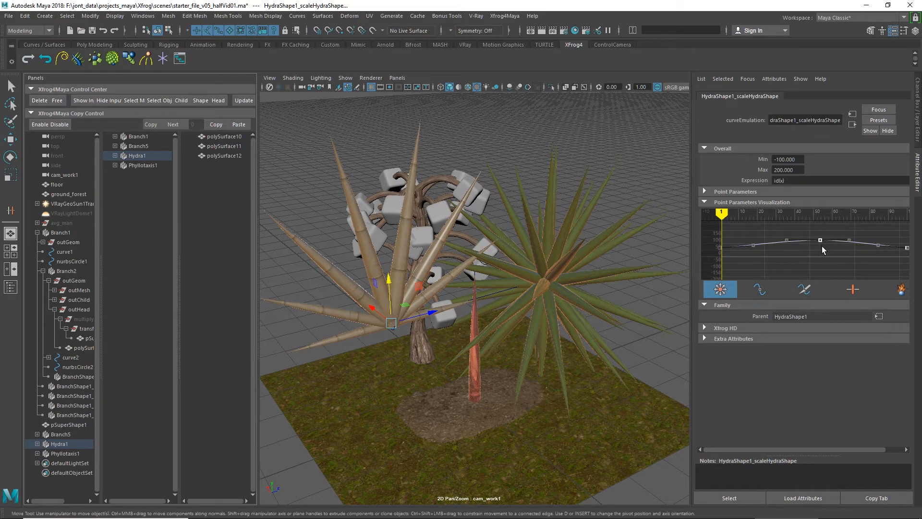
middle_drag(820, 243, 826, 256)
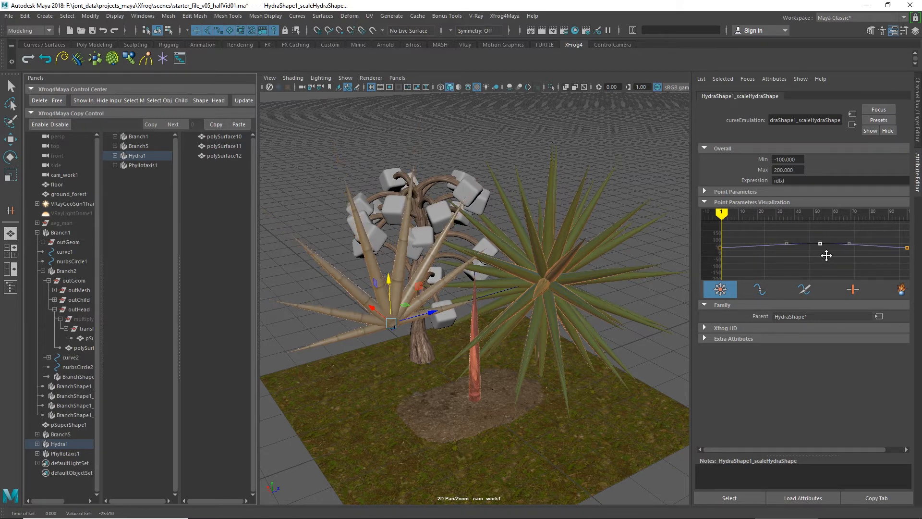
click(720, 248)
shift+drag(894, 236, 912, 256)
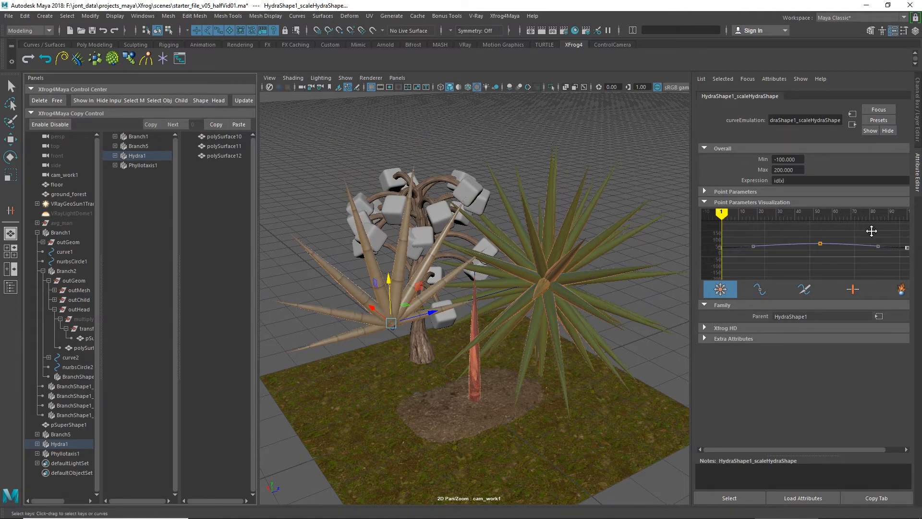
middle_drag(871, 230, 872, 234)
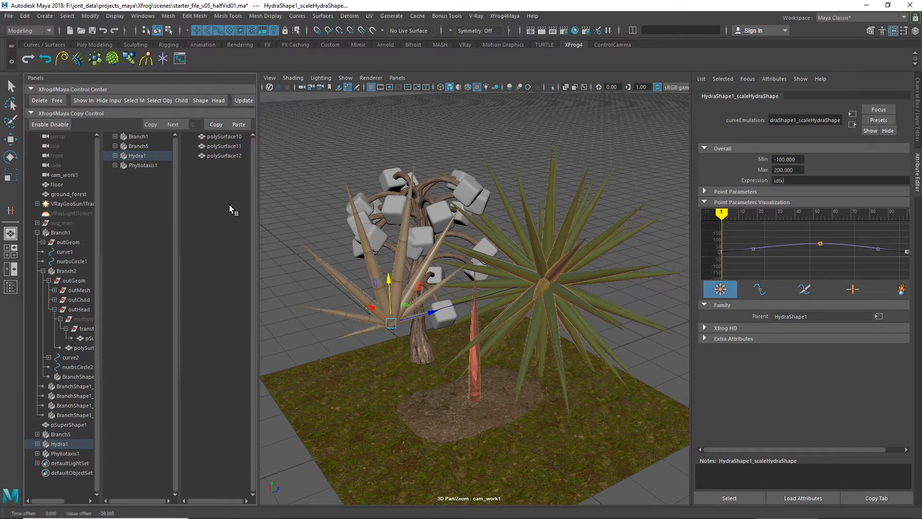
Step: Flatten the Hydra blades by scaling Branch3's profile nurbsCircle3 to about 20.7 in X and 6.4 in Z
click(114, 155)
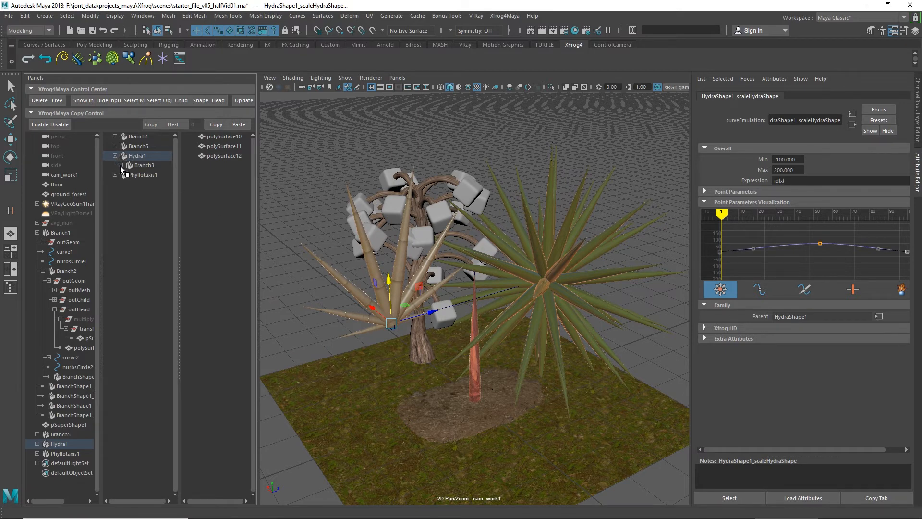
click(120, 165)
click(145, 175)
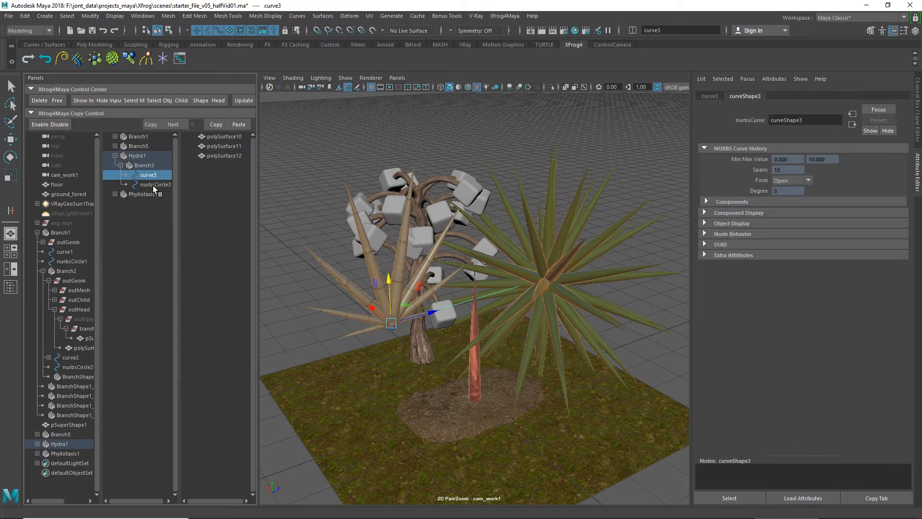
click(153, 184)
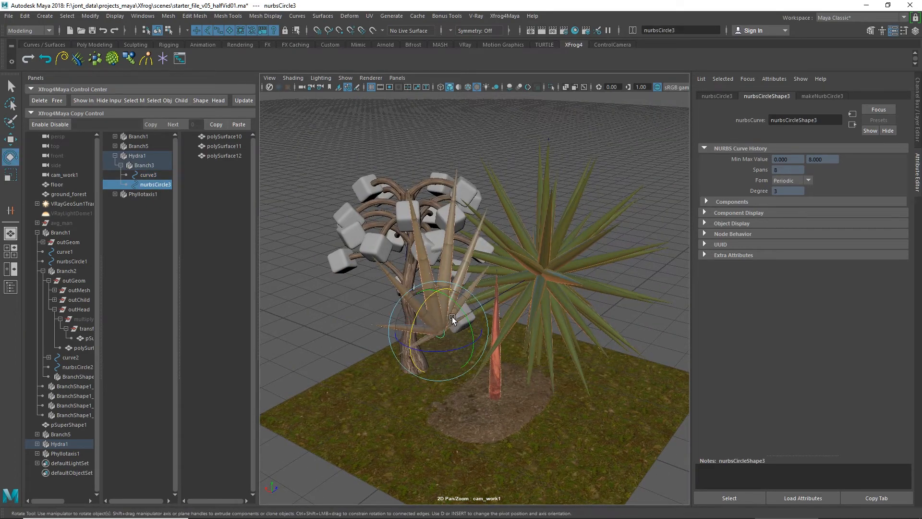
key(r)
drag(439, 332, 419, 324)
scroll(456, 339, up, 4)
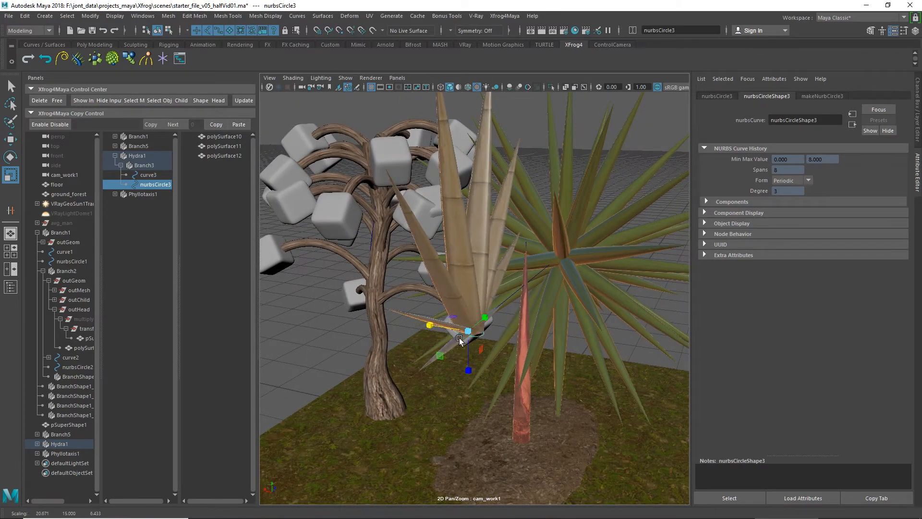
alt+drag(490, 355, 479, 329)
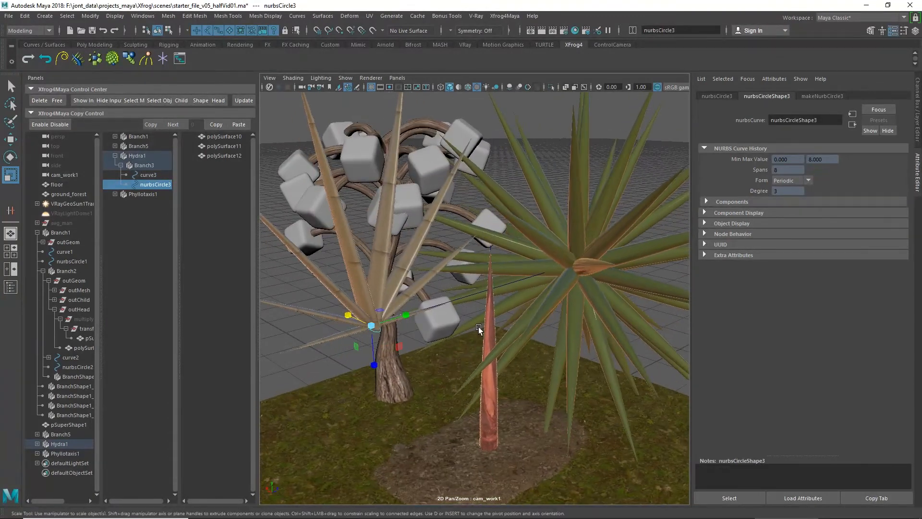
Step: Connect a Twist curve to Hydra1, try different heights for its end key, and reselect Hydra1
click(137, 155)
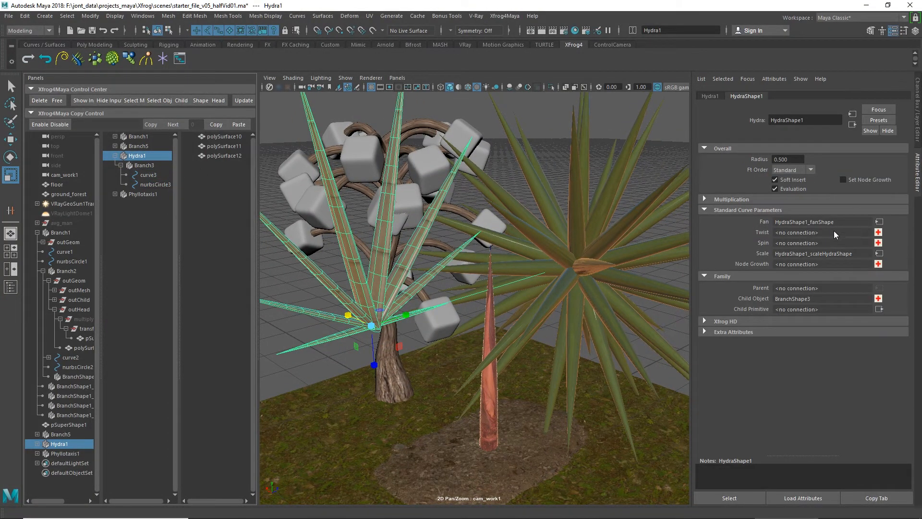
click(878, 233)
click(878, 232)
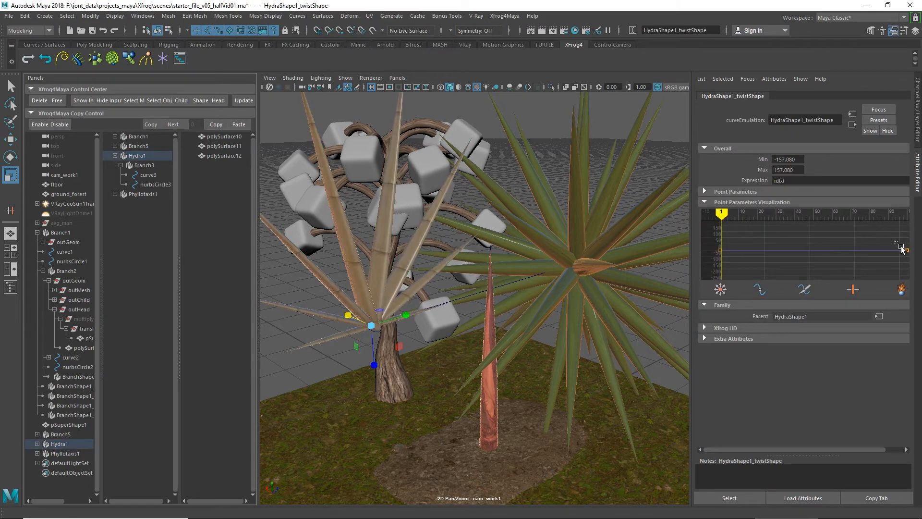
drag(883, 231, 884, 265)
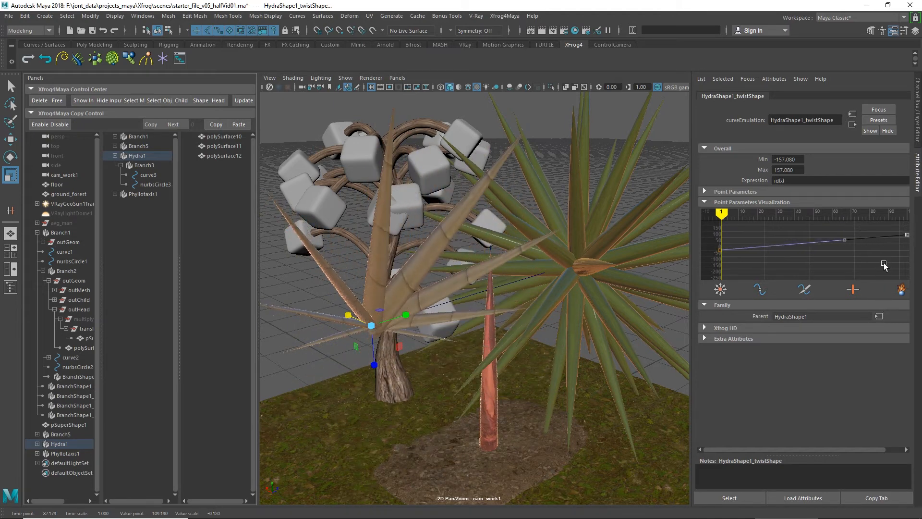
click(146, 158)
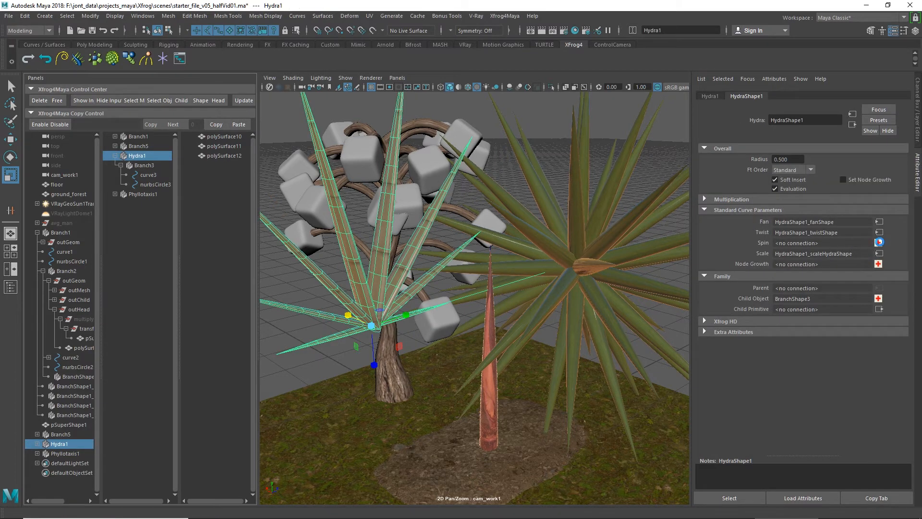
Step: Connect a Spin curve to Hydra1 and raise its end key to fan the blades around
click(879, 243)
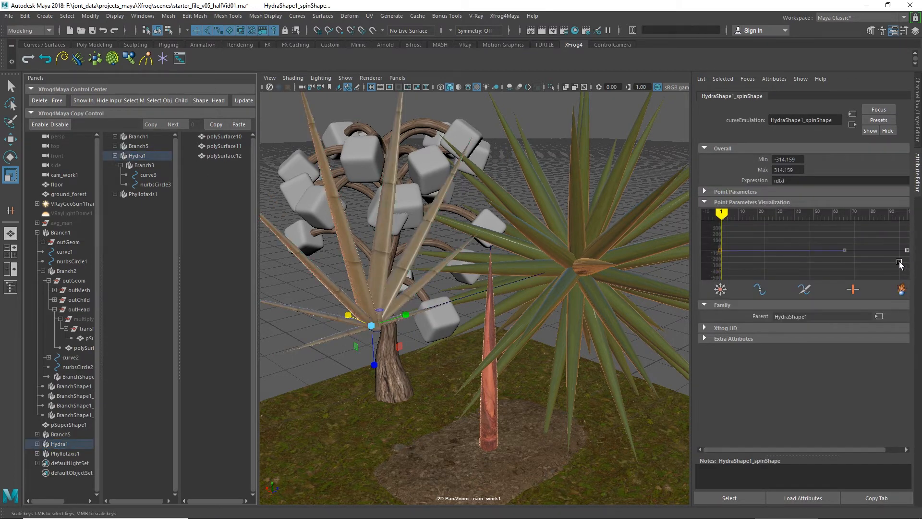
scroll(895, 263, up, 1)
middle_drag(895, 262, 896, 198)
alt+drag(439, 322, 450, 341)
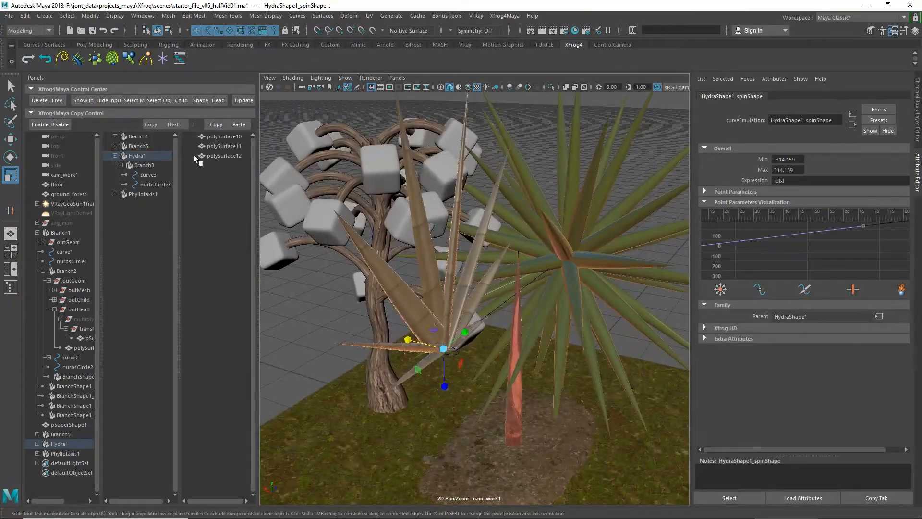
Step: Set Hydra1's multiplication Number to 25
click(143, 156)
click(733, 199)
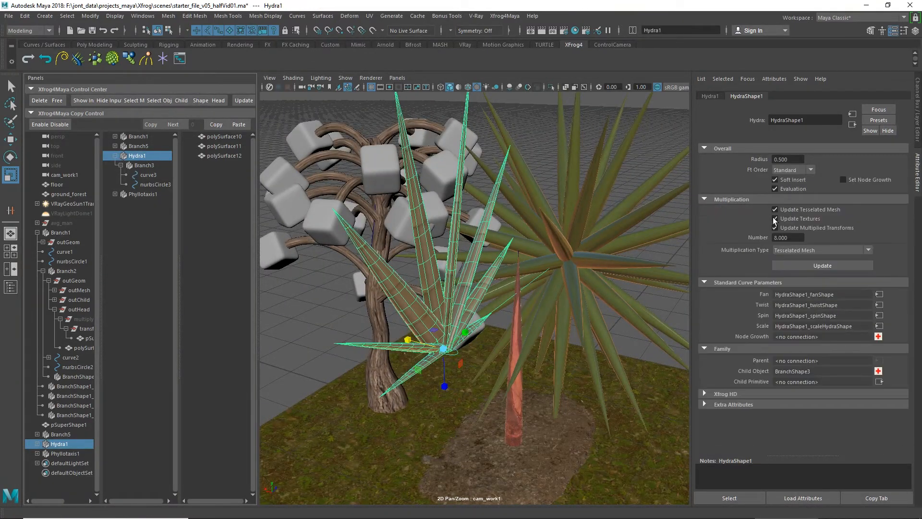
click(788, 238)
text(25)
key(Return)
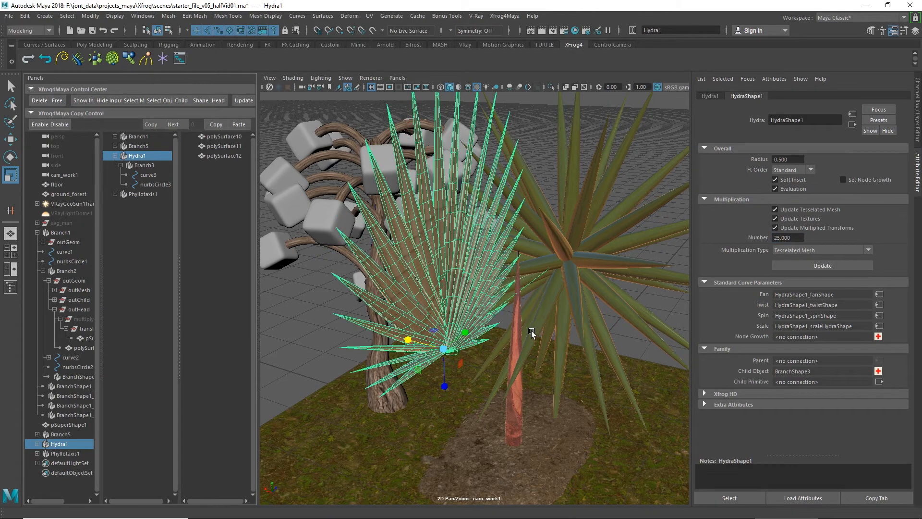
Step: Connect a Thickness curve to Branch3, raise its end key to widen the blade tips, and lower the second key by about 10
alt+drag(531, 330, 521, 283)
click(519, 185)
alt+drag(519, 185, 437, 206)
click(437, 206)
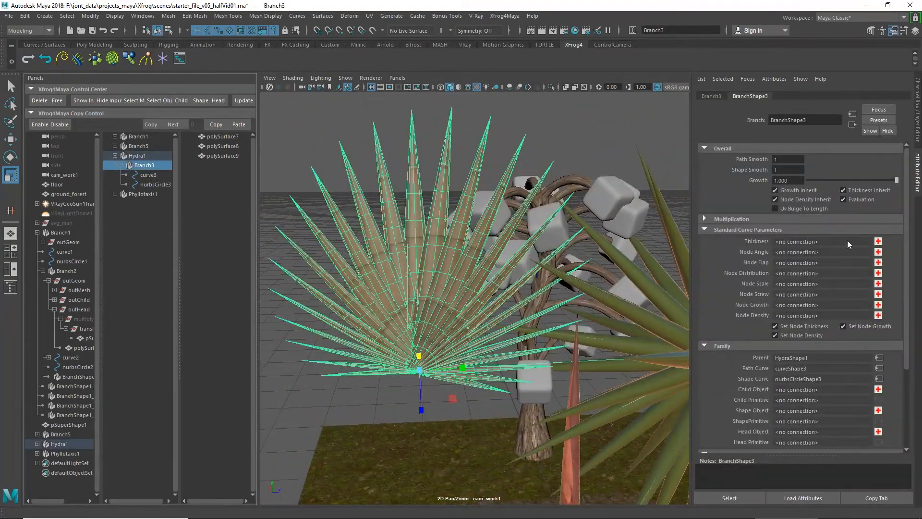
click(880, 242)
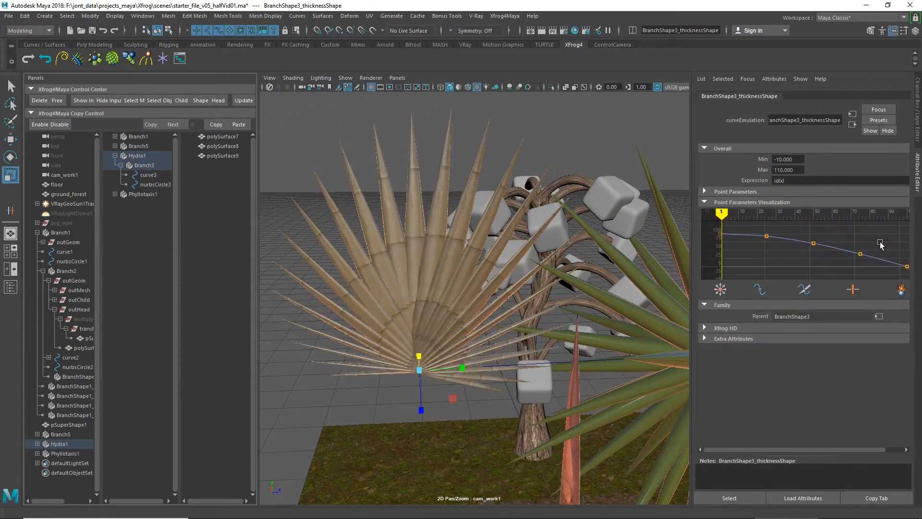
drag(900, 258, 909, 272)
middle_drag(904, 250, 745, 249)
key(w)
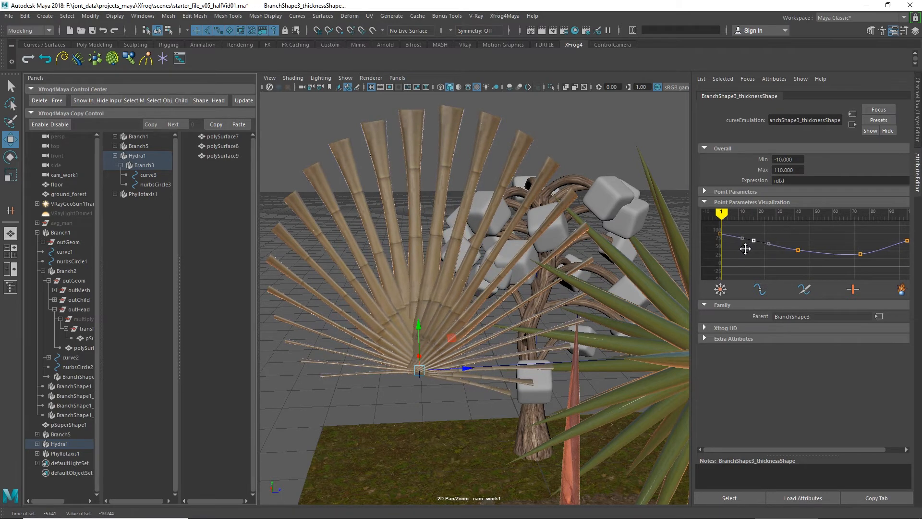
Step: Connect a Thickness curve to Branch4 inside Phyllotaxis1
alt+drag(436, 281, 530, 267)
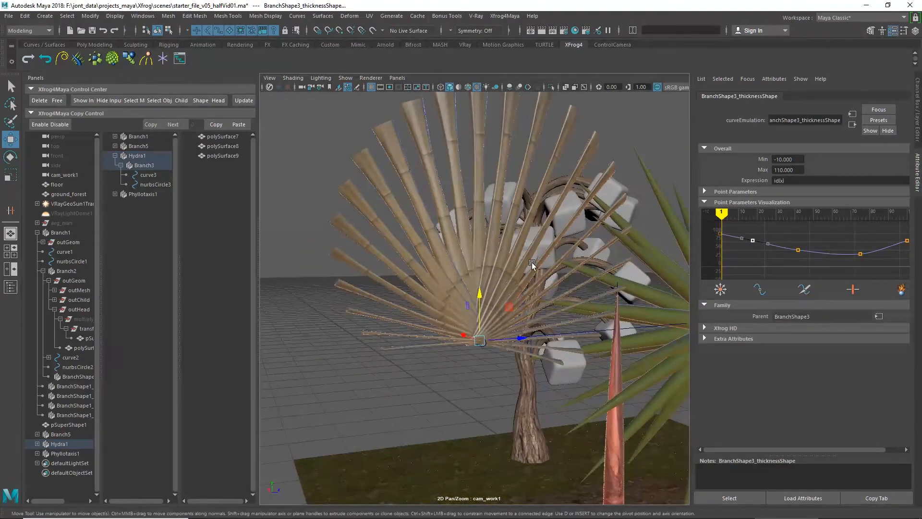
alt+middle_drag(527, 267, 453, 282)
alt+drag(452, 283, 593, 343)
alt+middle_drag(592, 343, 505, 300)
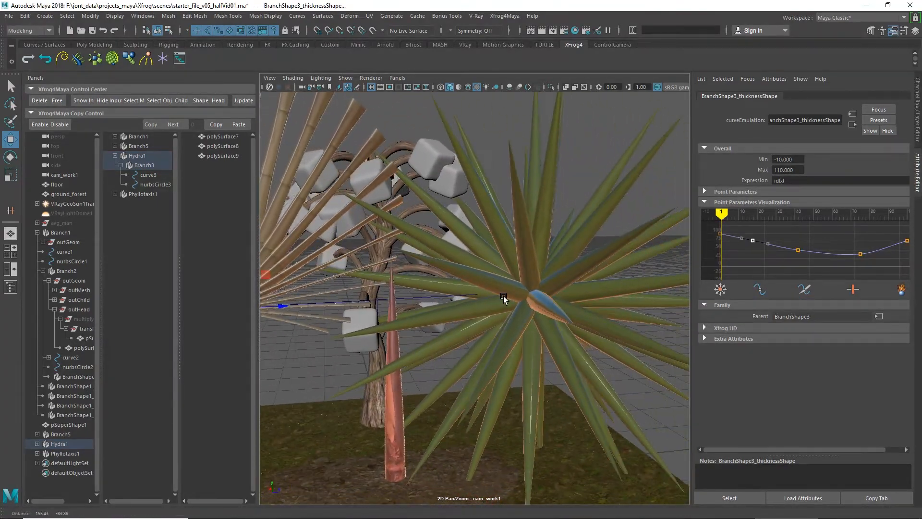
click(115, 155)
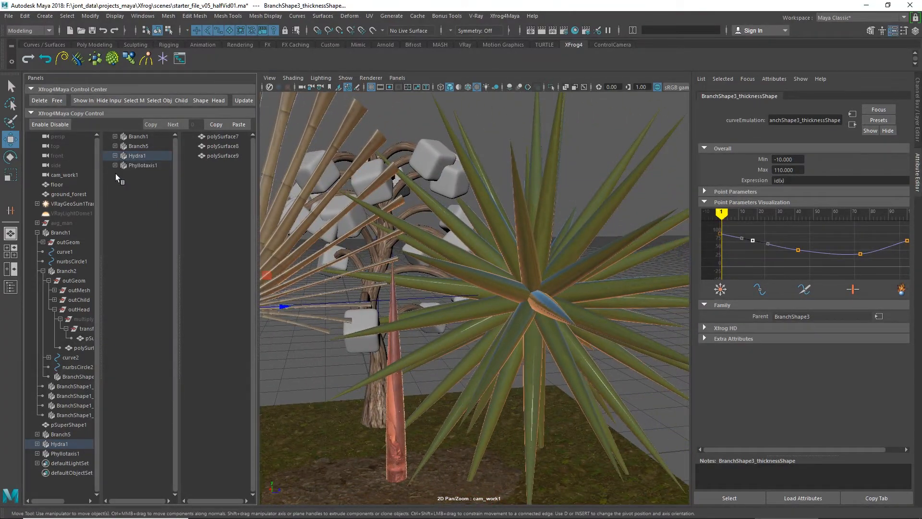
click(143, 165)
click(115, 165)
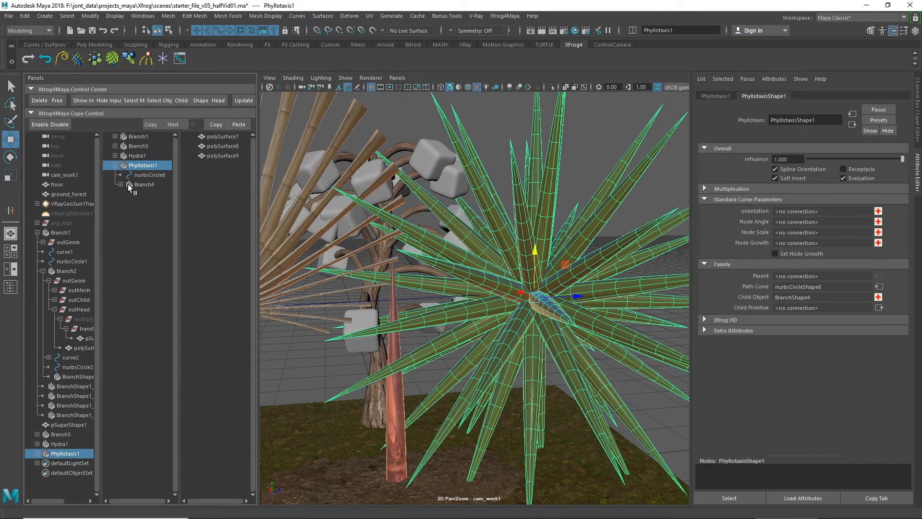
click(120, 185)
click(143, 184)
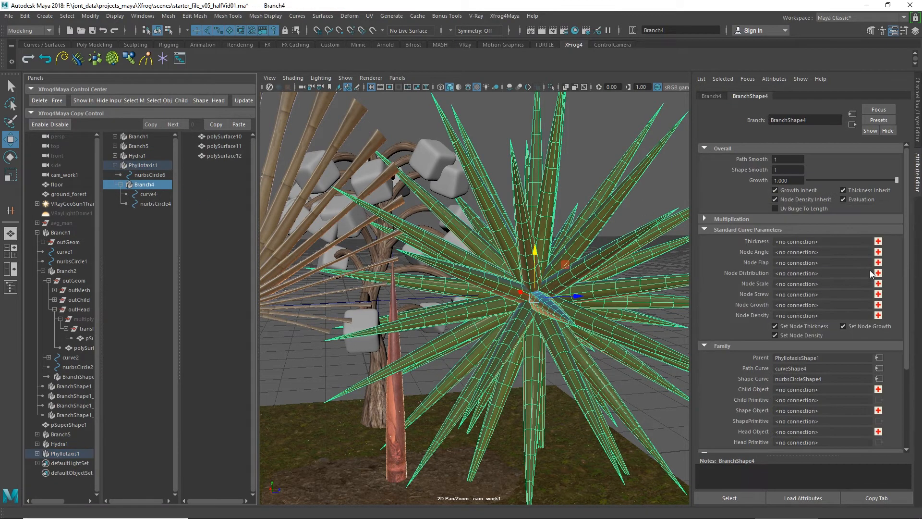
click(878, 242)
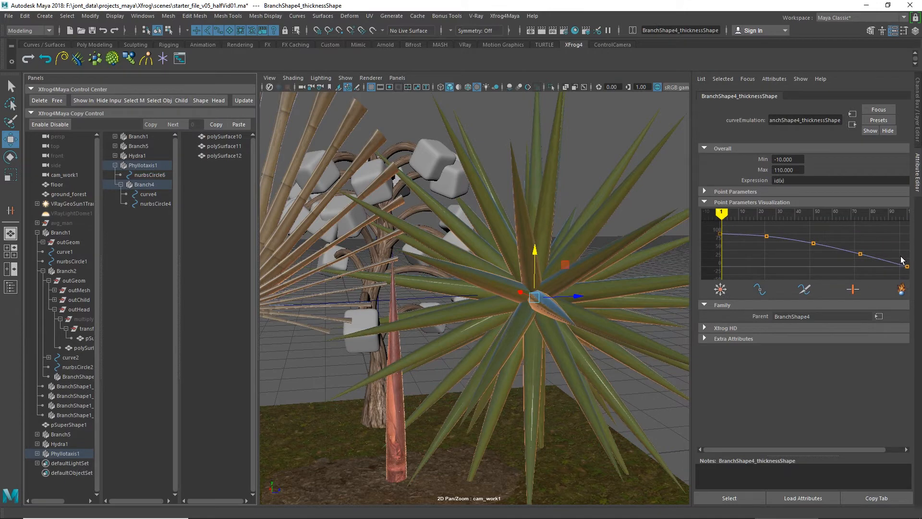
Step: Thicken Branch4's leaves by raising the Thickness curve's end key, its fourth key by about 38 and its middle key by about 28
drag(913, 277, 848, 260)
middle_drag(861, 247, 884, 234)
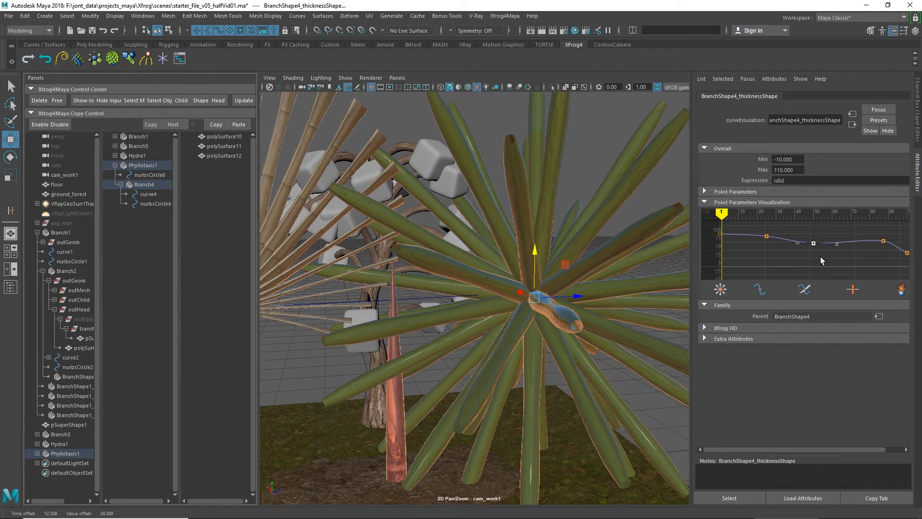
middle_drag(816, 255, 821, 246)
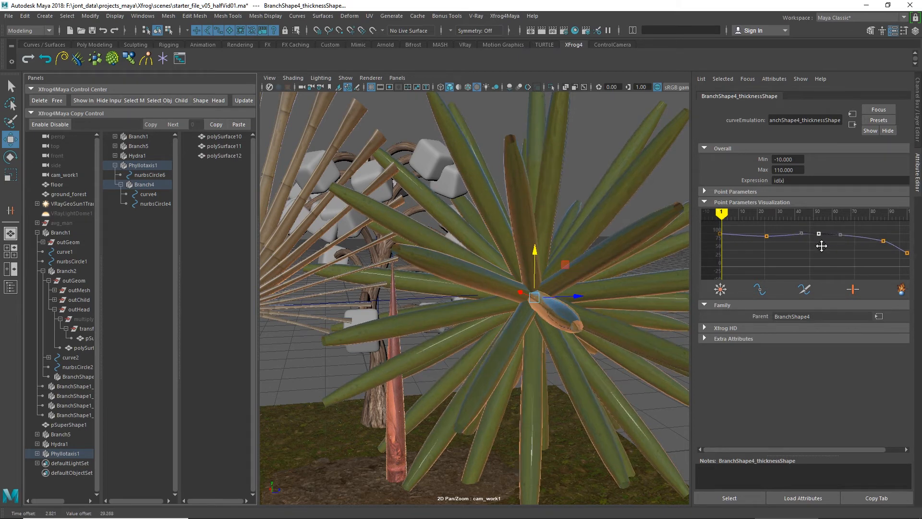
drag(771, 244, 771, 244)
middle_drag(773, 243, 774, 244)
Step: Shorten the Phyllotaxis leaves by scaling Branch4's path curve4 uniformly to about 18.6
click(146, 194)
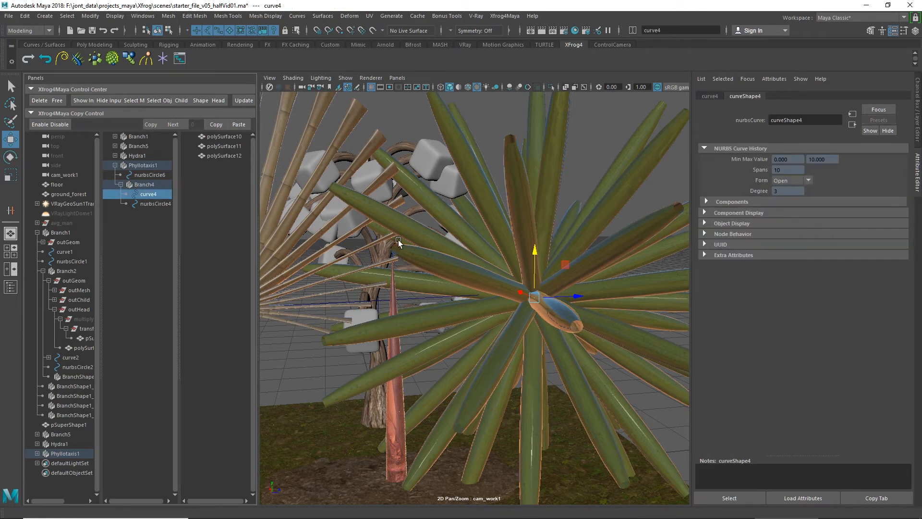
key(r)
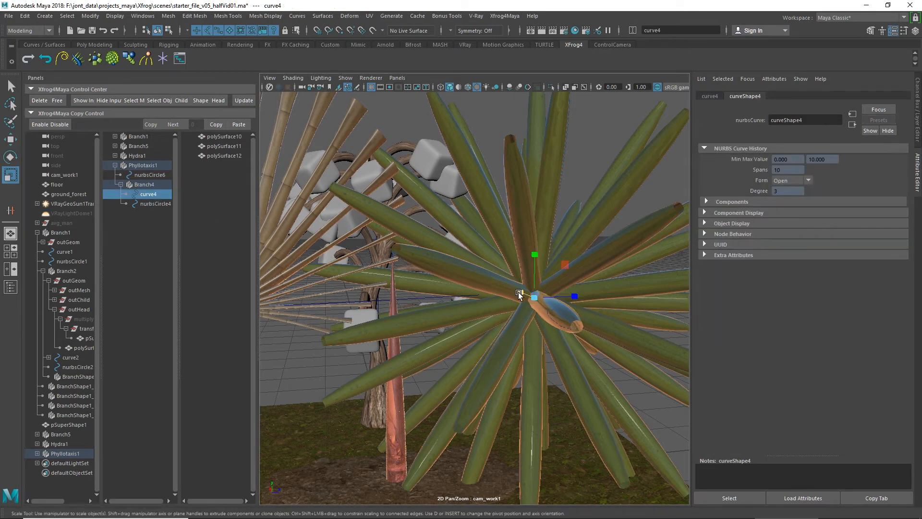
drag(518, 294, 461, 299)
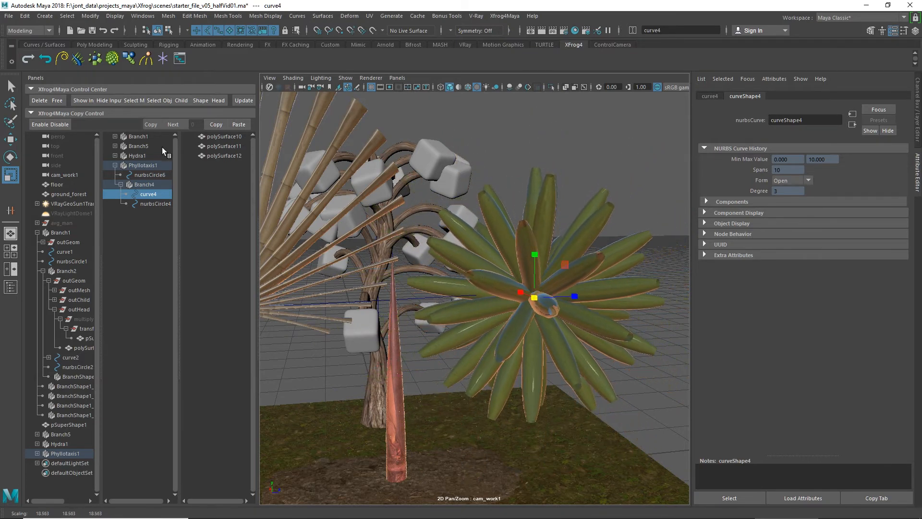
Step: Connect a Node Scale curve to Phyllotaxis1 and lower its end key to shrink the leaves progressively
click(143, 165)
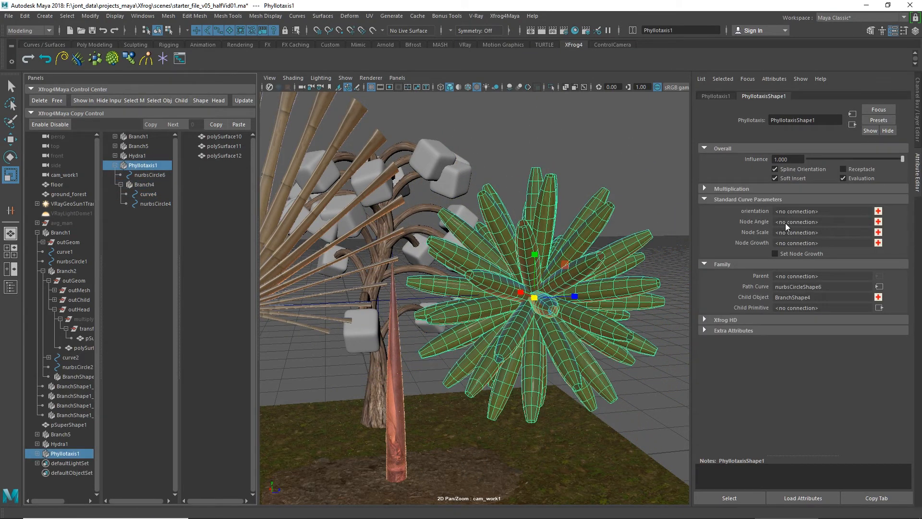
click(879, 233)
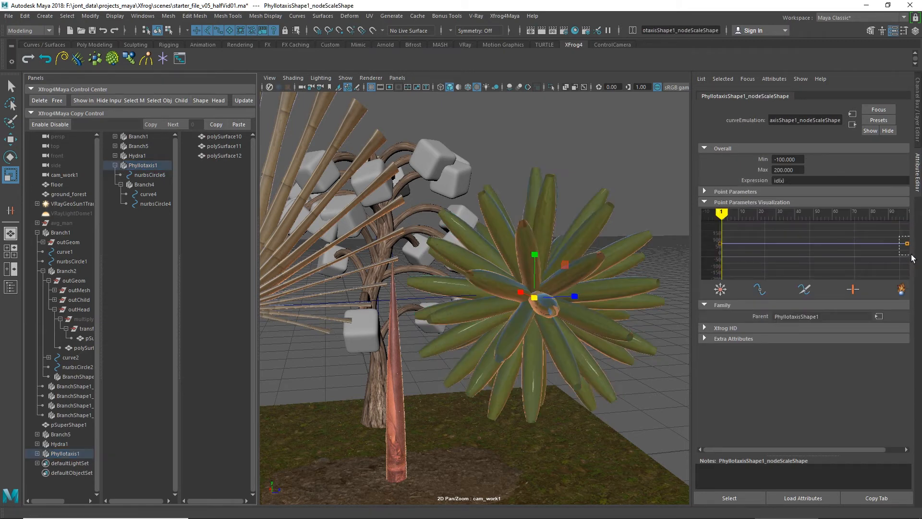
drag(911, 254, 913, 256)
middle_drag(899, 255, 910, 302)
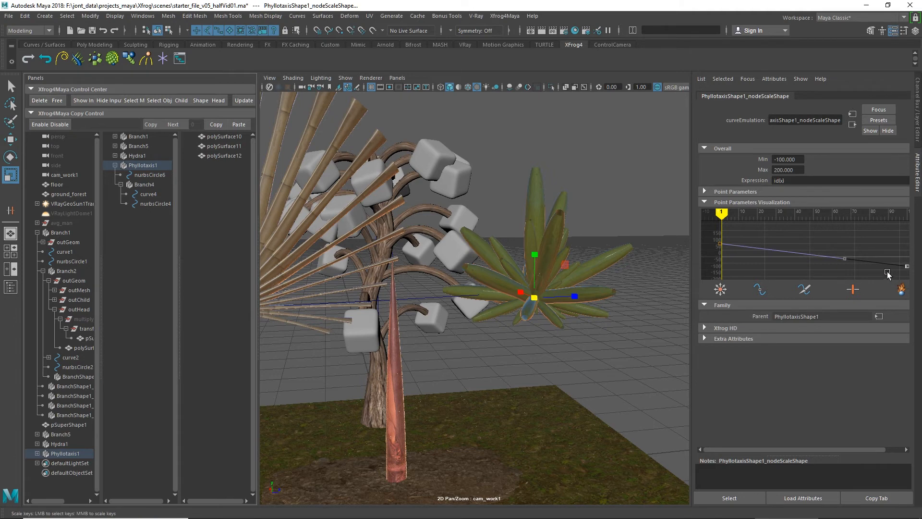
Step: Connect a Node Angle curve to Phyllotaxis1 and raise its end key to tilt the leaves
click(145, 167)
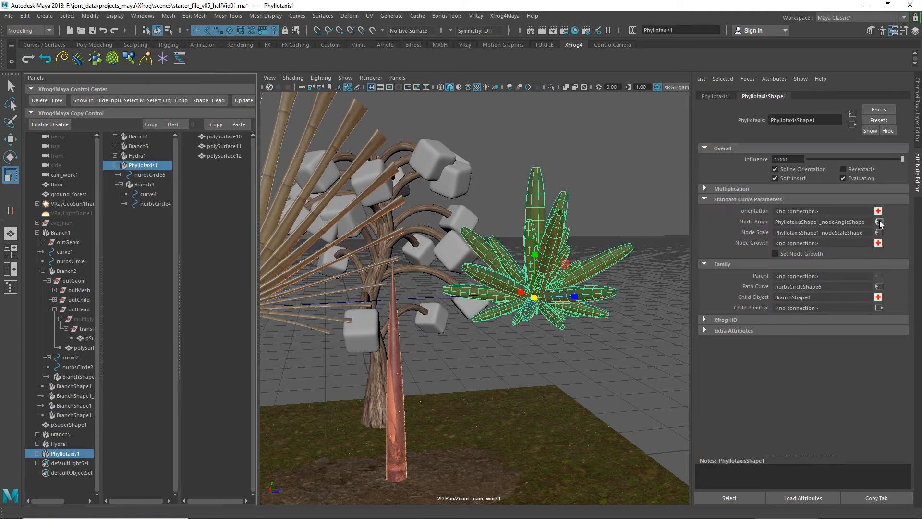
click(878, 221)
drag(898, 234, 911, 254)
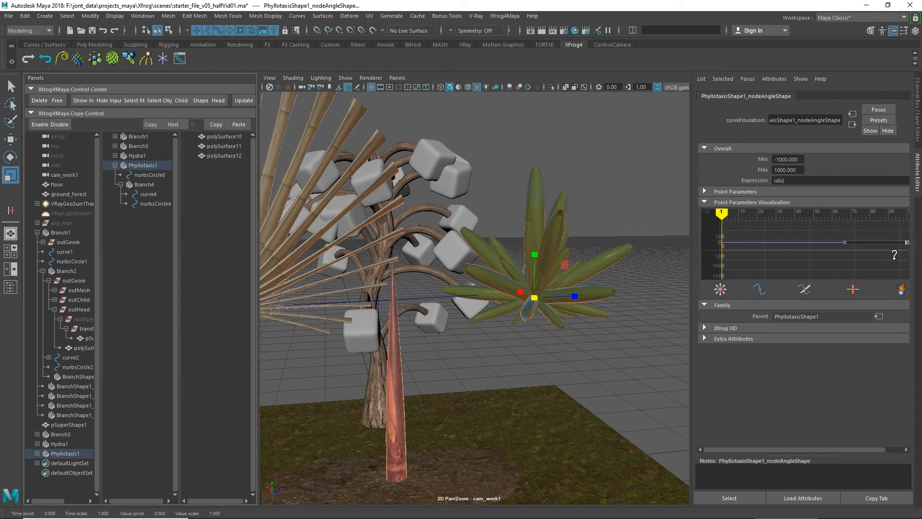
middle_drag(895, 260, 896, 241)
click(826, 234)
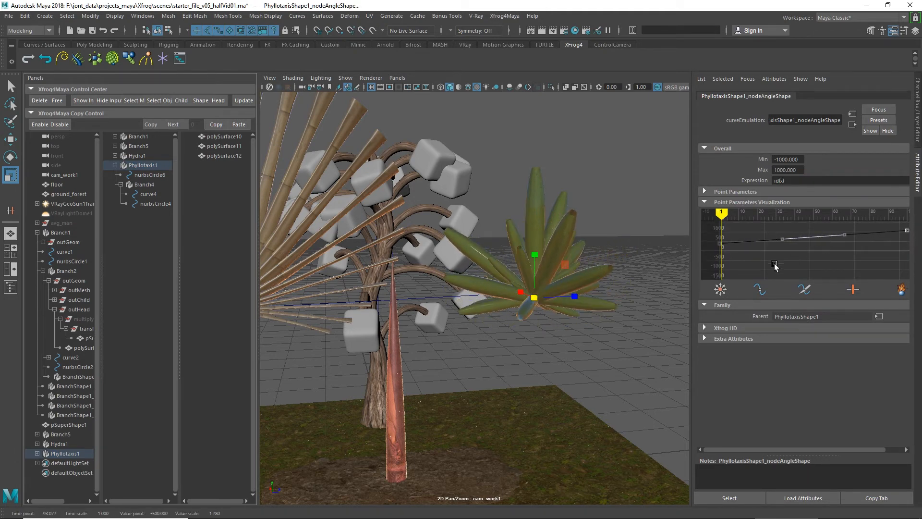
Step: Set Phyllotaxis1's Node Number to 90
alt+drag(569, 260, 587, 256)
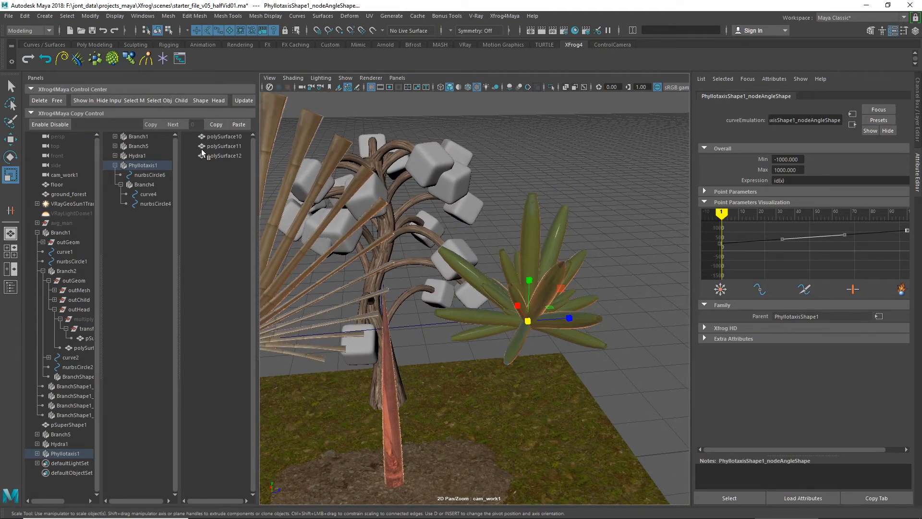
click(142, 166)
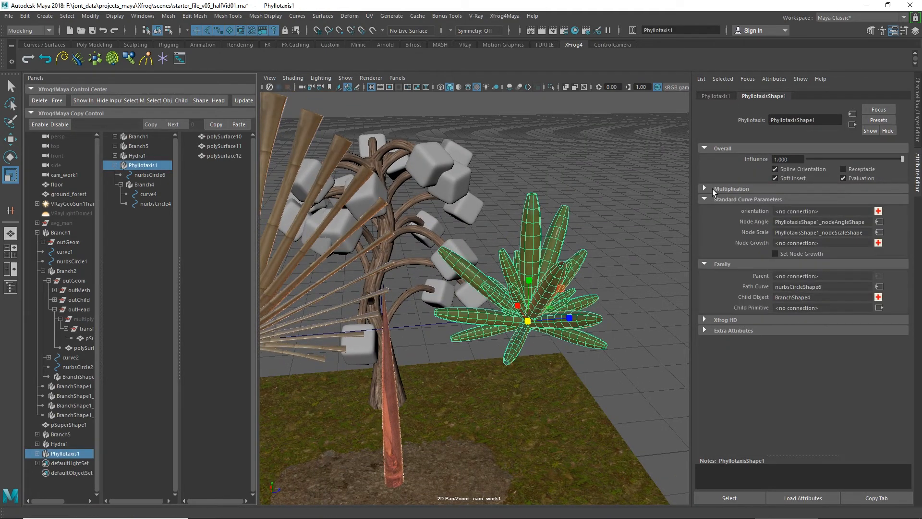
click(713, 189)
click(798, 227)
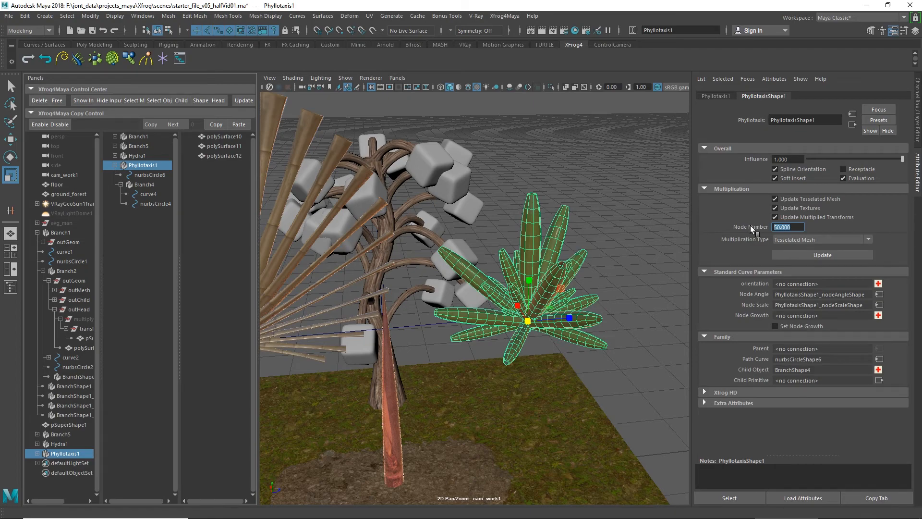
text(90)
key(Return)
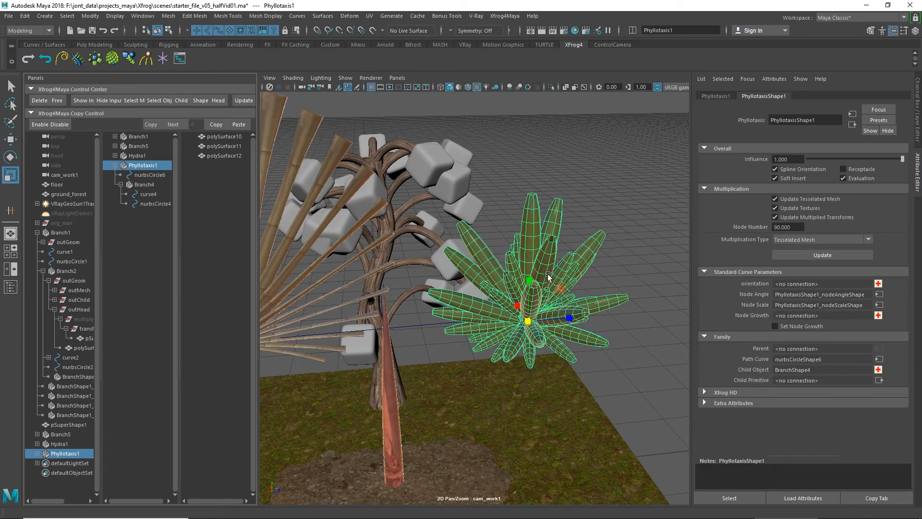
Step: Reopen Branch4's Thickness curve and raise its middle key with a value scale of about 1.44
alt+drag(548, 277, 582, 353)
click(148, 186)
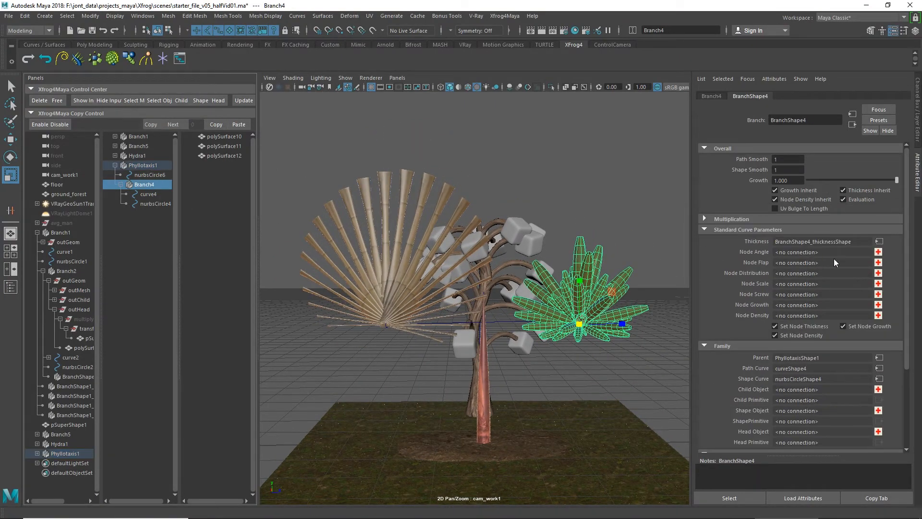
click(879, 241)
drag(818, 233, 825, 226)
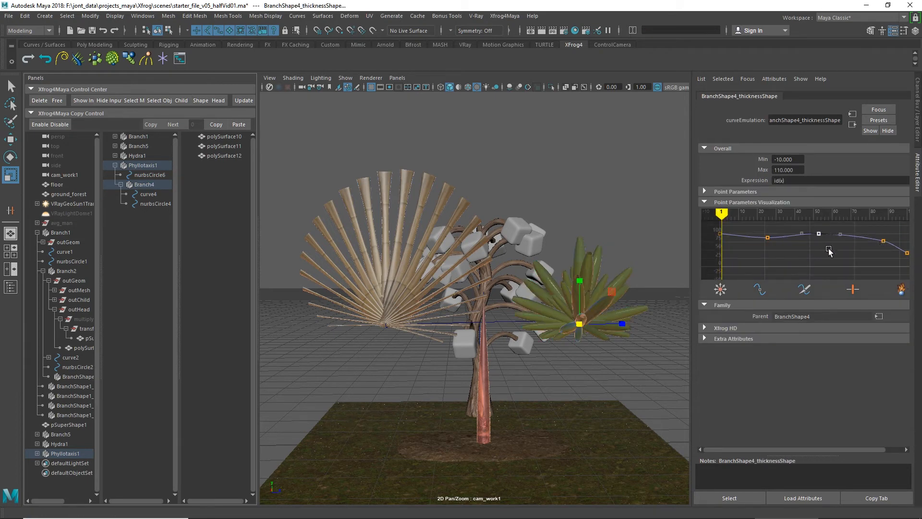
middle_drag(829, 250, 827, 241)
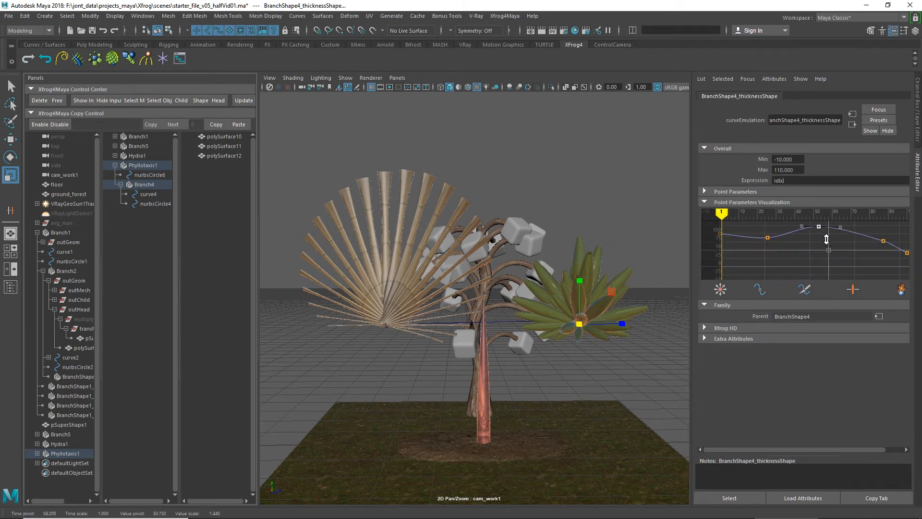
Step: Round the leaf tips by moving the Thickness curve's fourth key about 8 later and 28 higher, lower the end key by about 14, and deselect everything
key(w)
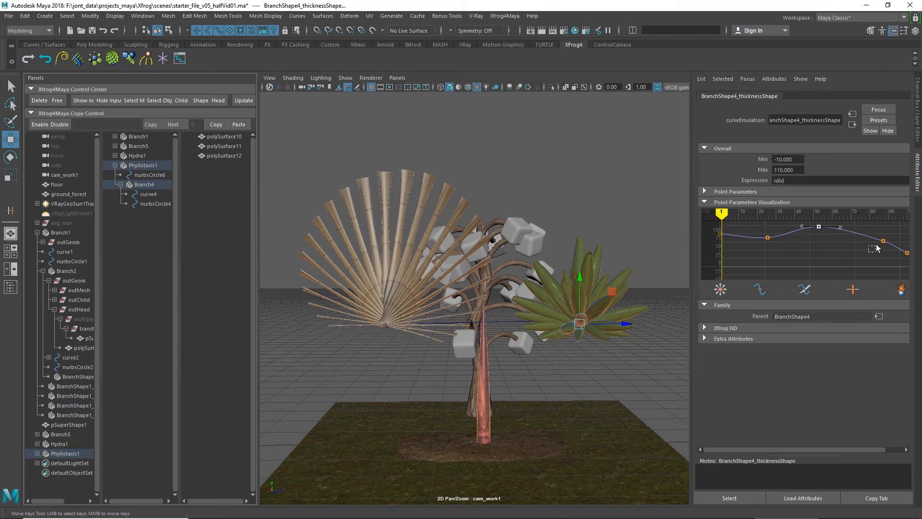
drag(876, 248, 887, 237)
middle_drag(883, 255, 896, 250)
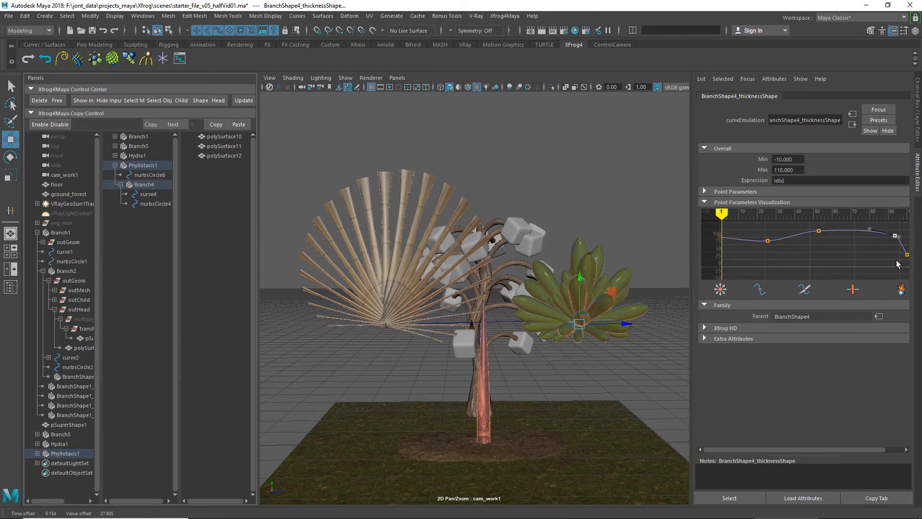
drag(900, 259, 913, 248)
middle_drag(895, 256, 894, 260)
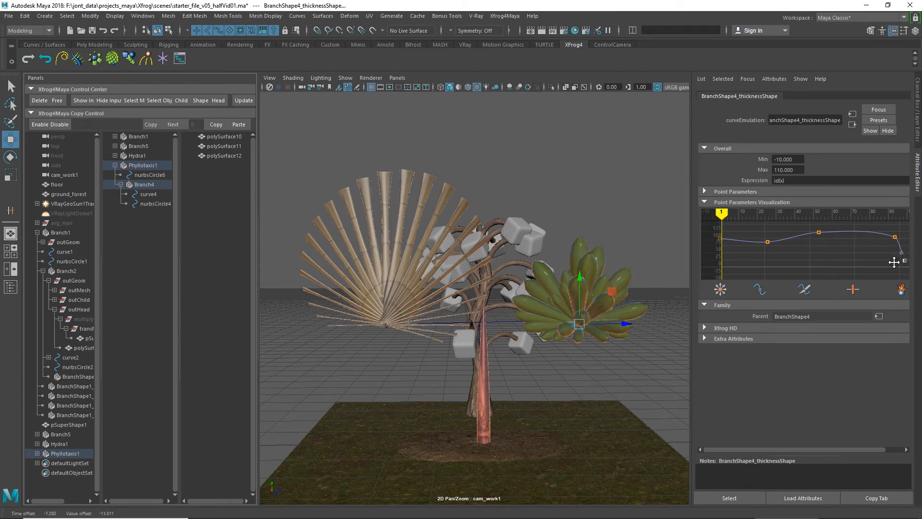
click(641, 252)
alt+drag(641, 252, 596, 264)
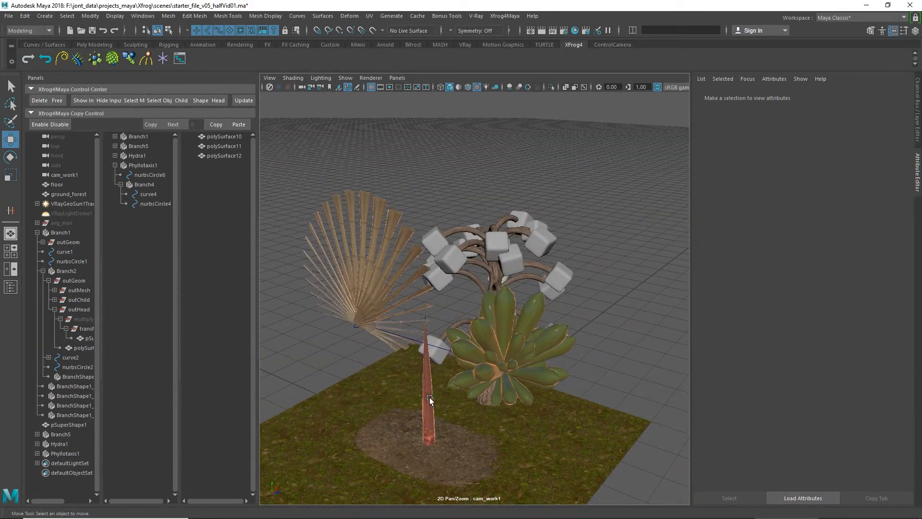
Step: Create a Variation object
alt+right_drag(430, 398, 466, 368)
alt+middle_drag(459, 396, 471, 318)
scroll(472, 318, down, 3)
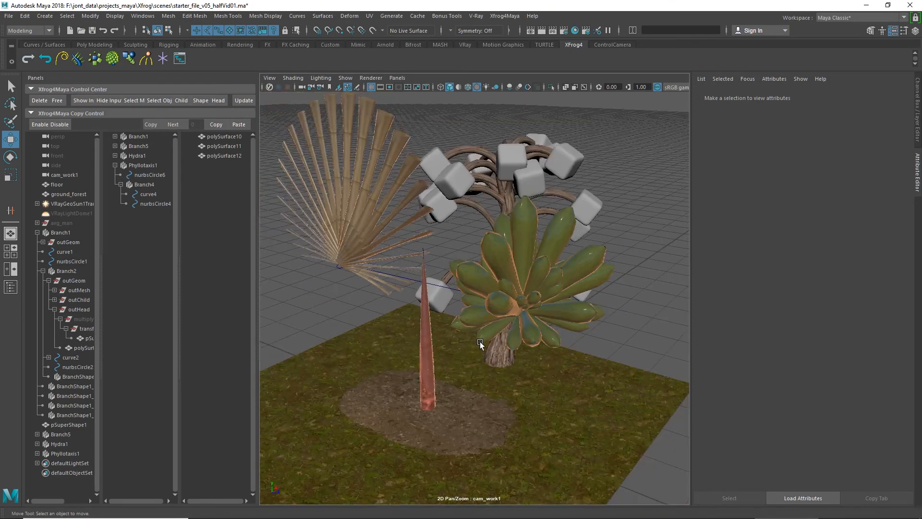
alt+drag(480, 342, 502, 336)
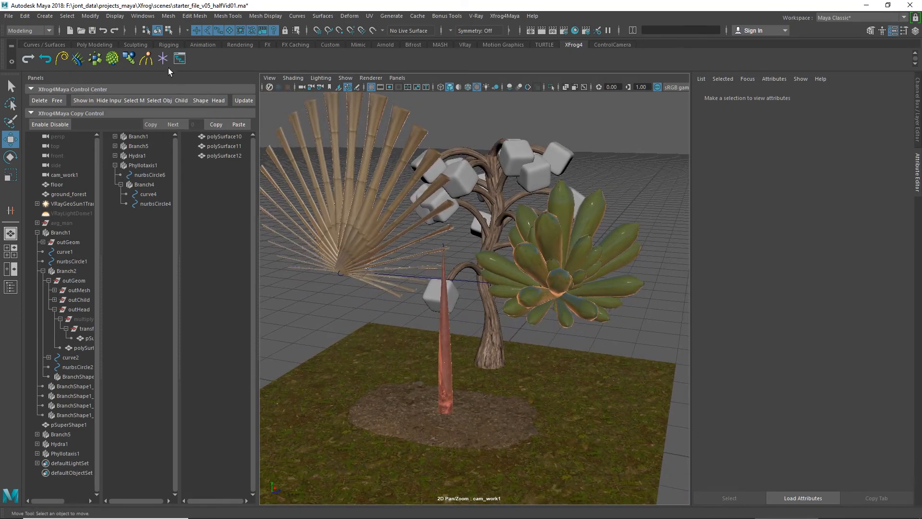
click(129, 58)
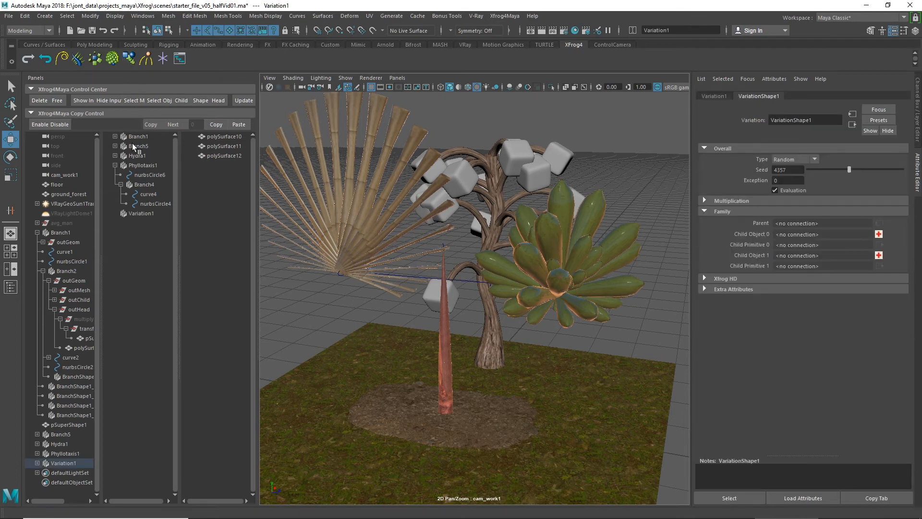
Step: Free Branch4 from Phyllotaxis1 so it stands as a separate branch
click(138, 166)
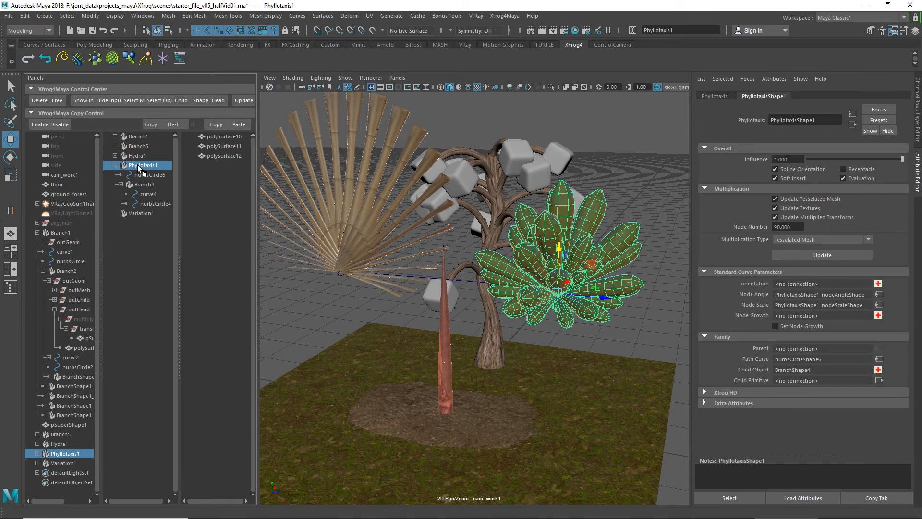
click(121, 185)
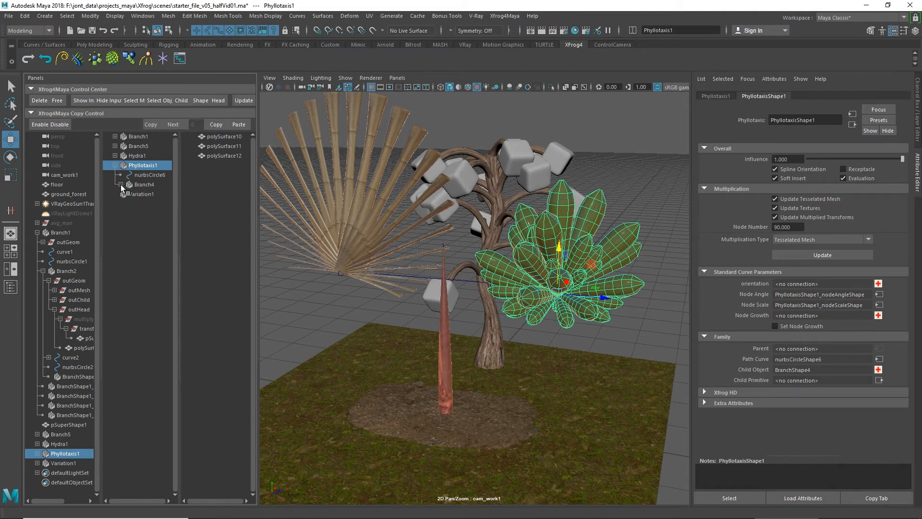
click(141, 187)
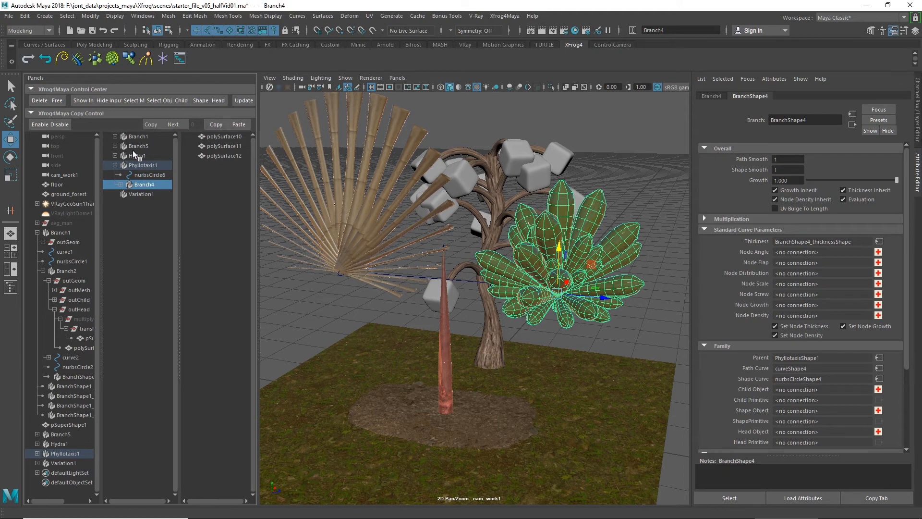
click(57, 99)
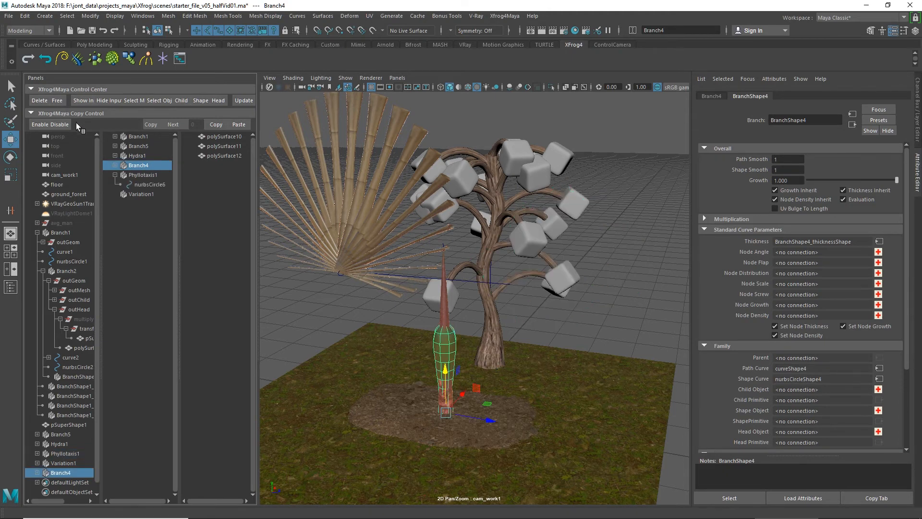
Step: Make Variation1 the child object of Phyllotaxis1
click(142, 194)
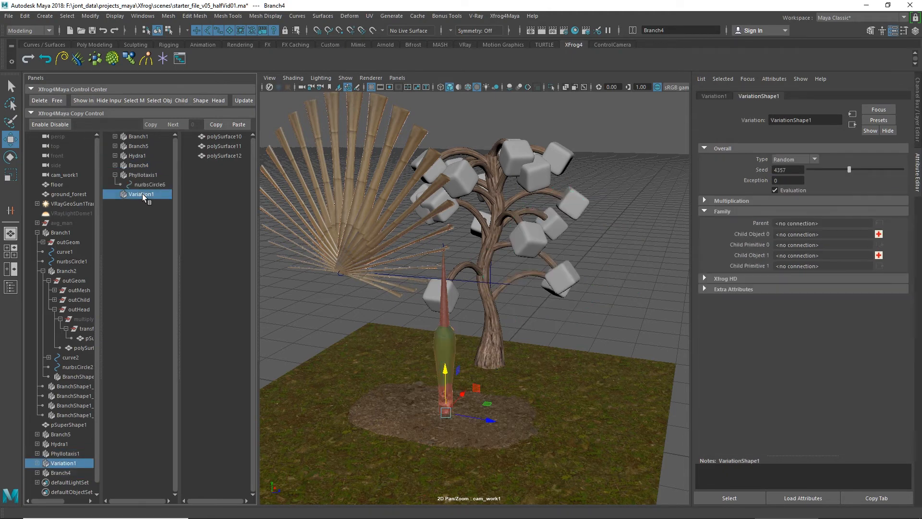
ctrl+click(151, 174)
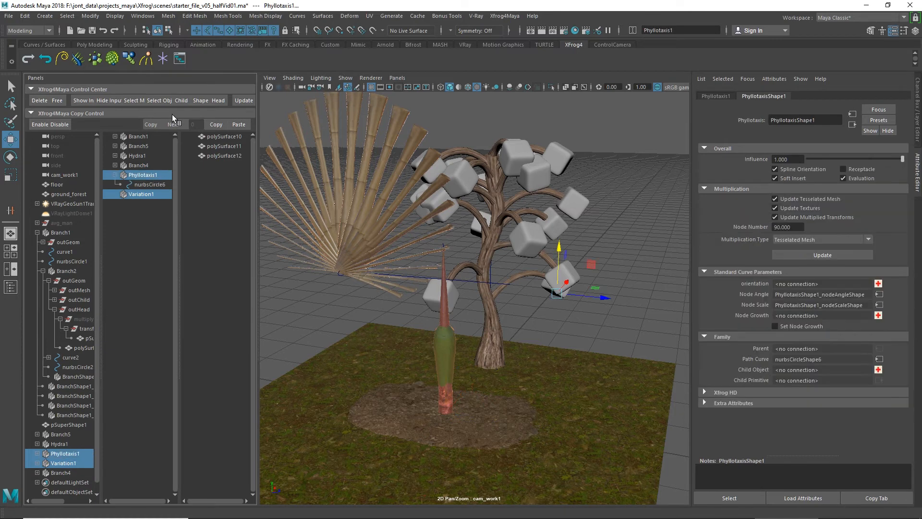
click(182, 100)
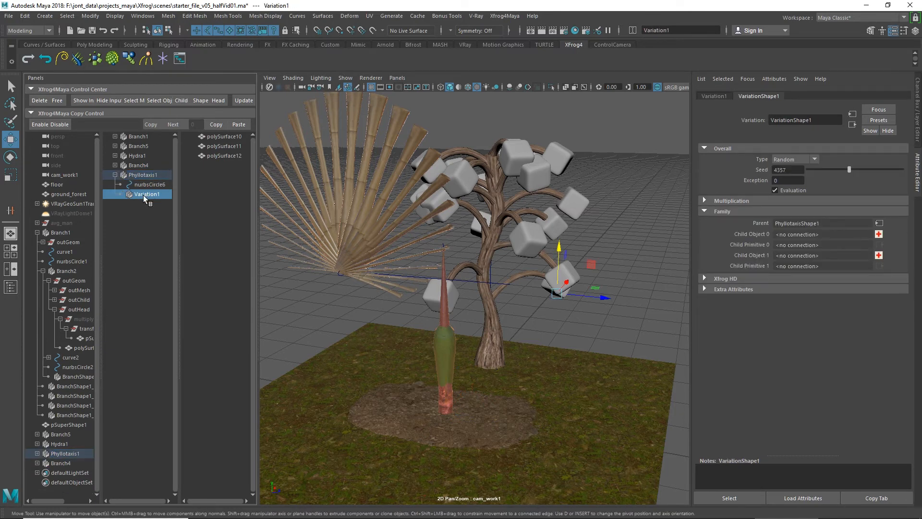
Step: Connect Branch5 to Variation1 as Child Object 0
click(142, 145)
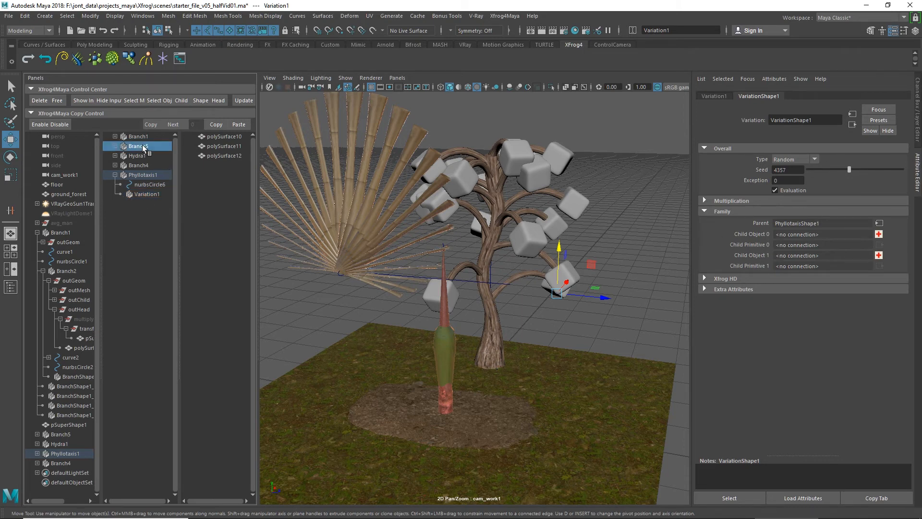
ctrl+click(147, 192)
click(879, 235)
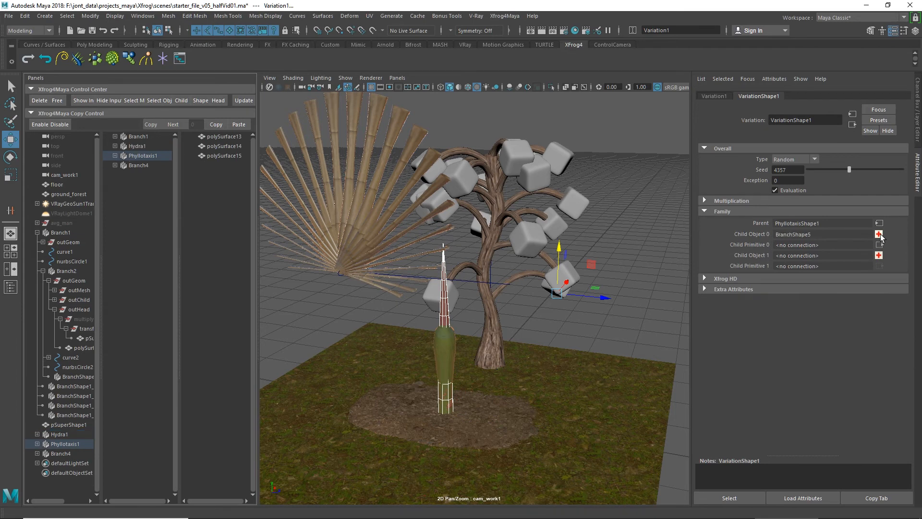
Step: Connect Branch4 to Variation1 as Child Object 1
click(143, 165)
click(114, 155)
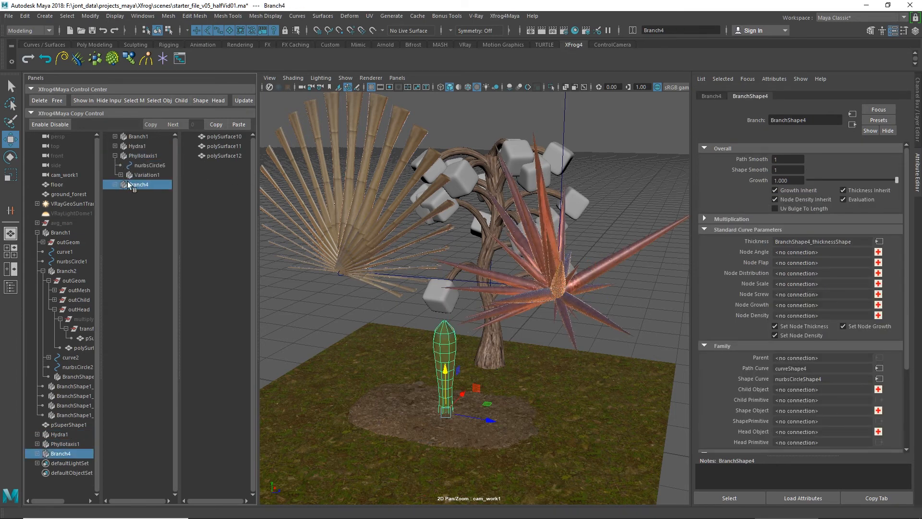
ctrl+click(145, 174)
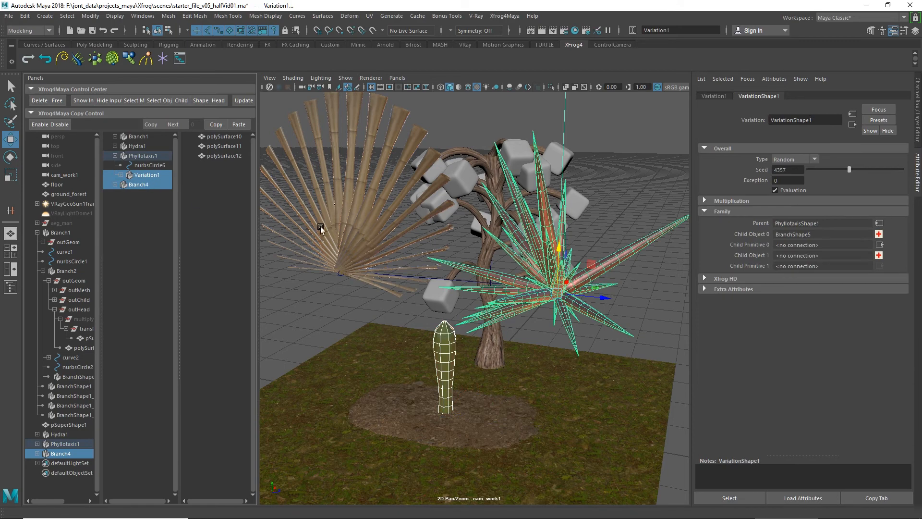
click(879, 255)
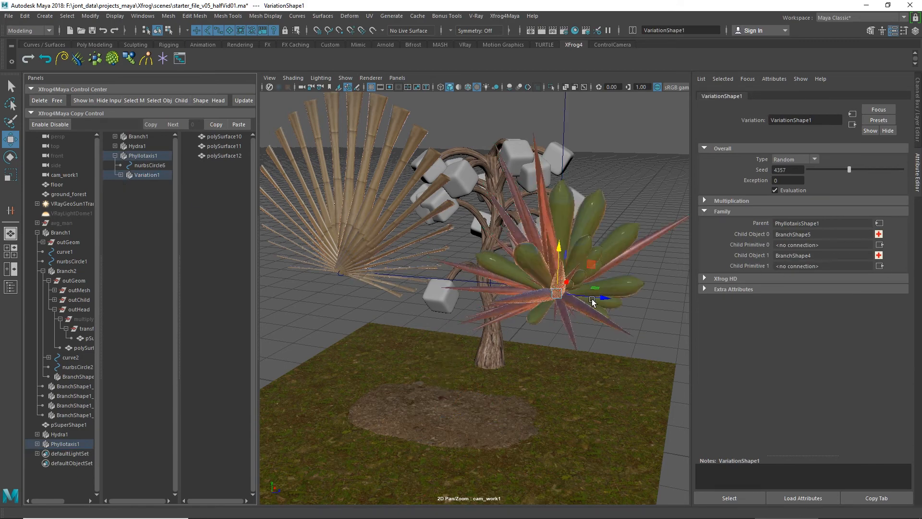
Step: Try the Sequential type on Variation1 and settle on Spread to distribute the two leaf kinds
alt+drag(572, 319, 552, 310)
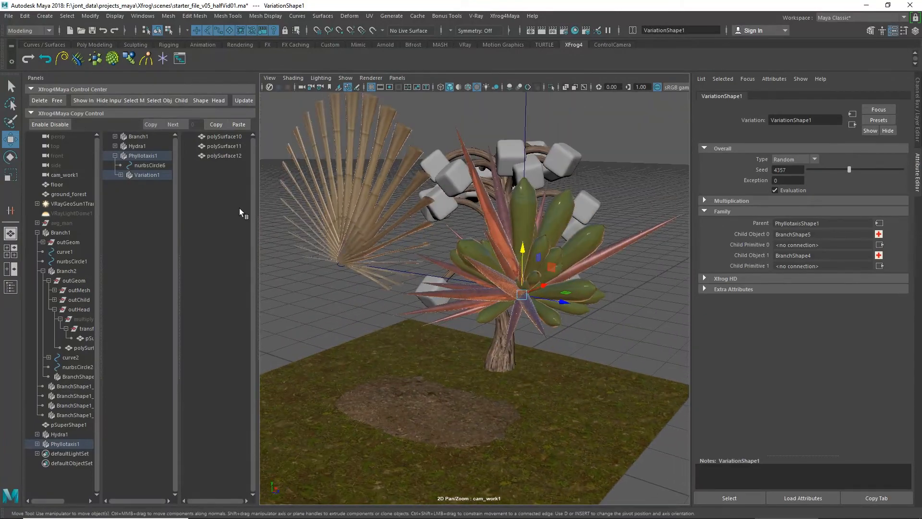
click(138, 157)
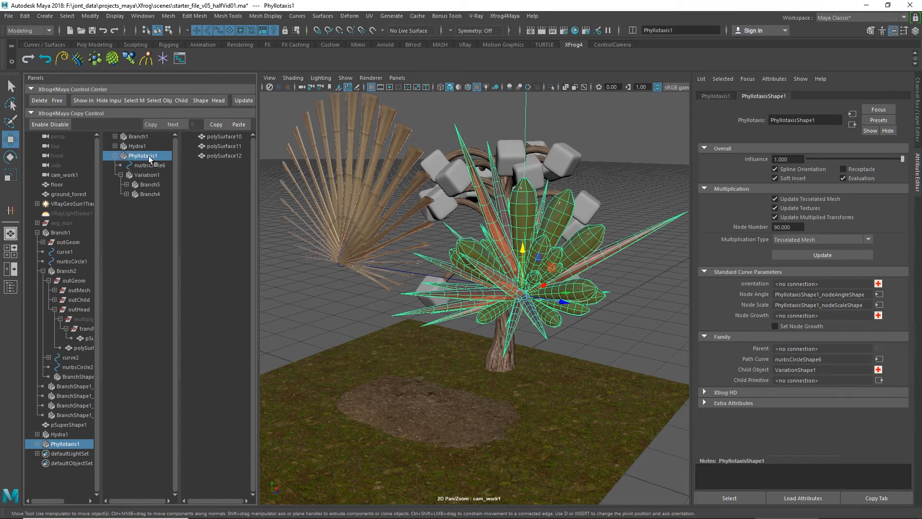
click(164, 177)
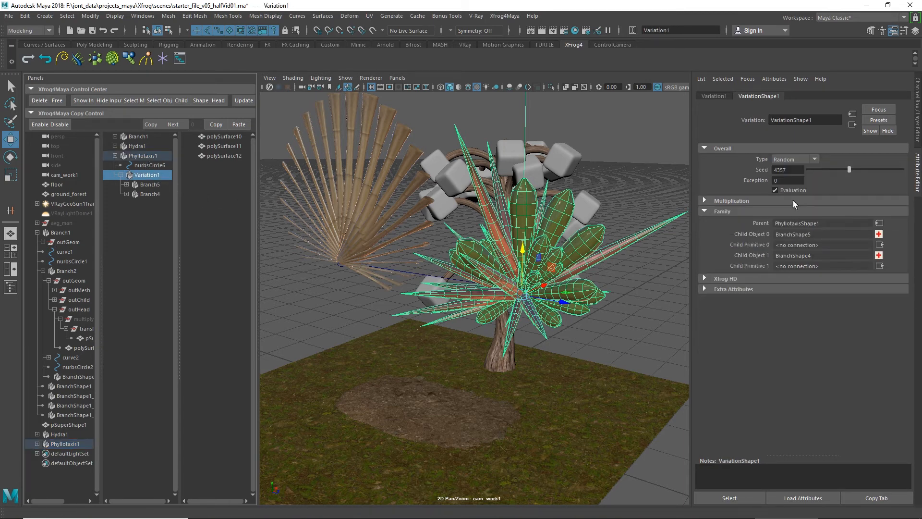
click(791, 160)
click(790, 170)
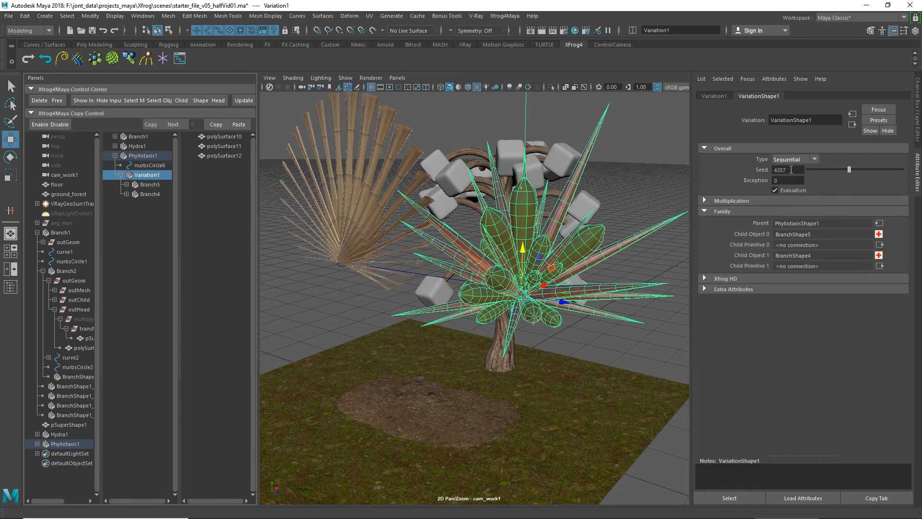
click(791, 159)
click(791, 179)
alt+drag(584, 291, 526, 326)
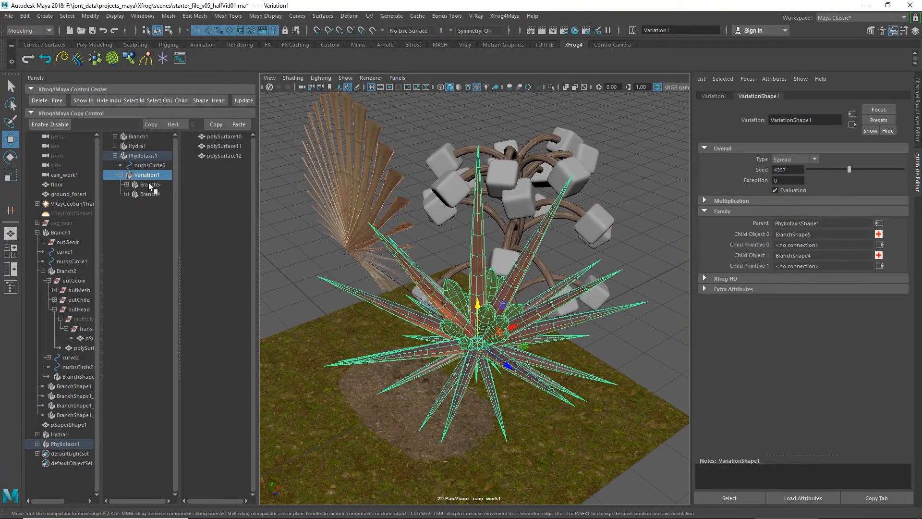
Step: Connect a Thickness curve to Branch5, raise its end key about 34, and move the fourth key about 13 later and 38 higher
click(143, 194)
click(147, 185)
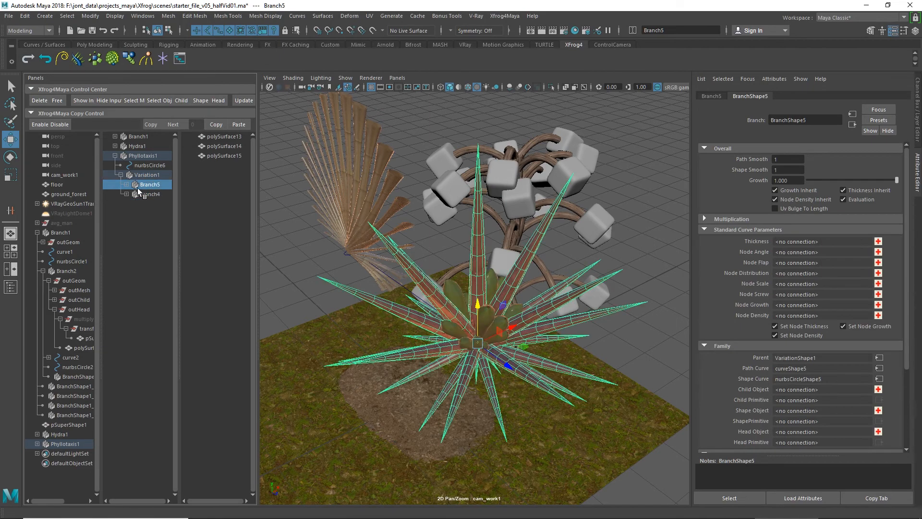
click(127, 185)
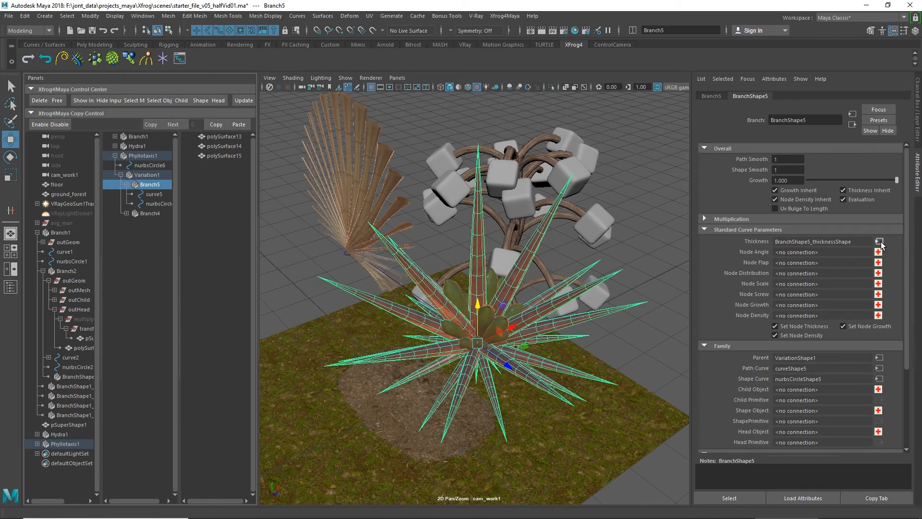
click(880, 241)
middle_drag(898, 272, 901, 239)
drag(883, 242, 844, 260)
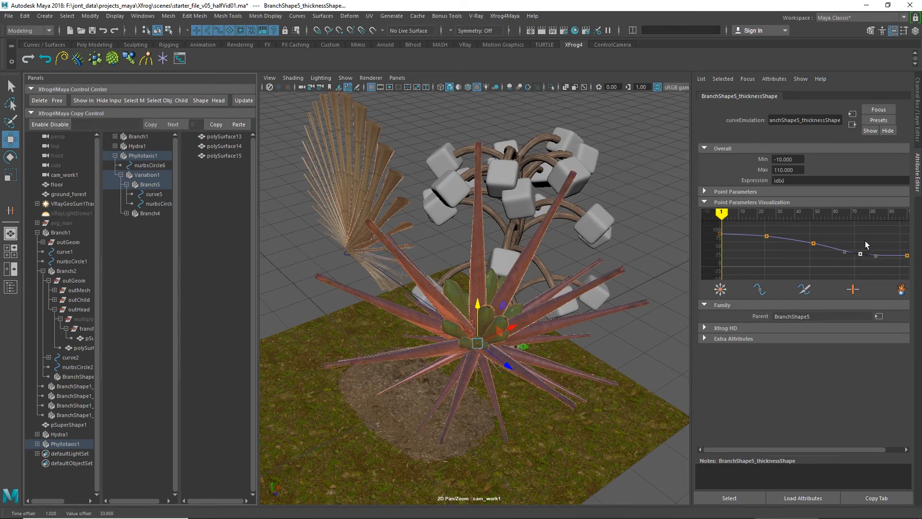
middle_drag(866, 241, 890, 227)
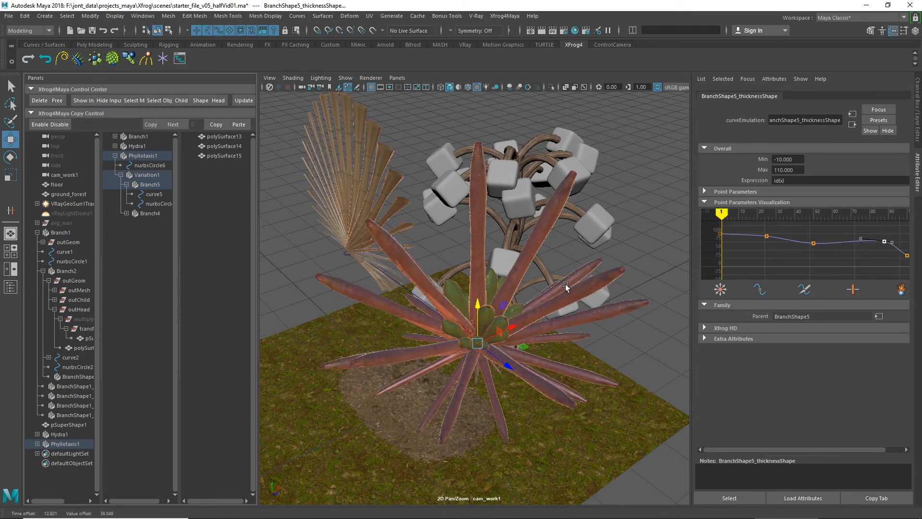
alt+drag(540, 303, 568, 286)
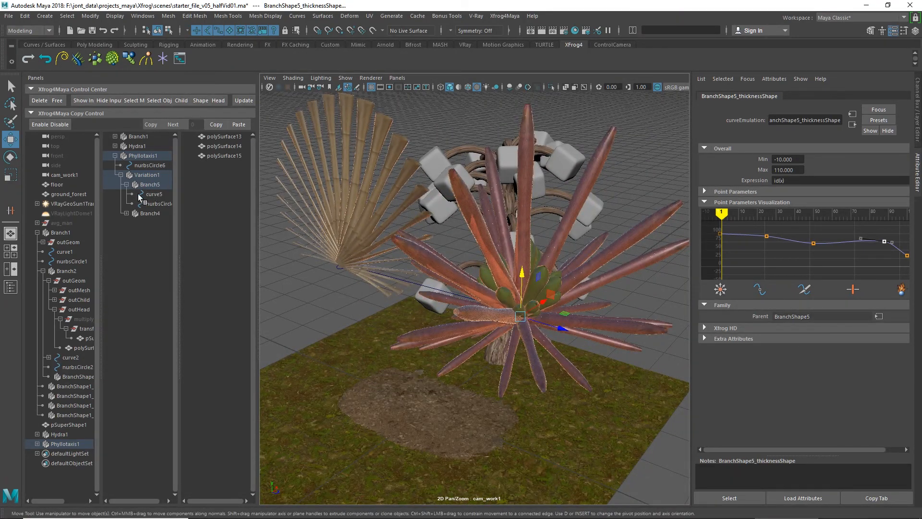
Step: Uniformly scale down Branch5's path curve, curve5, to shorten the red leaves, and deselect everything
click(154, 194)
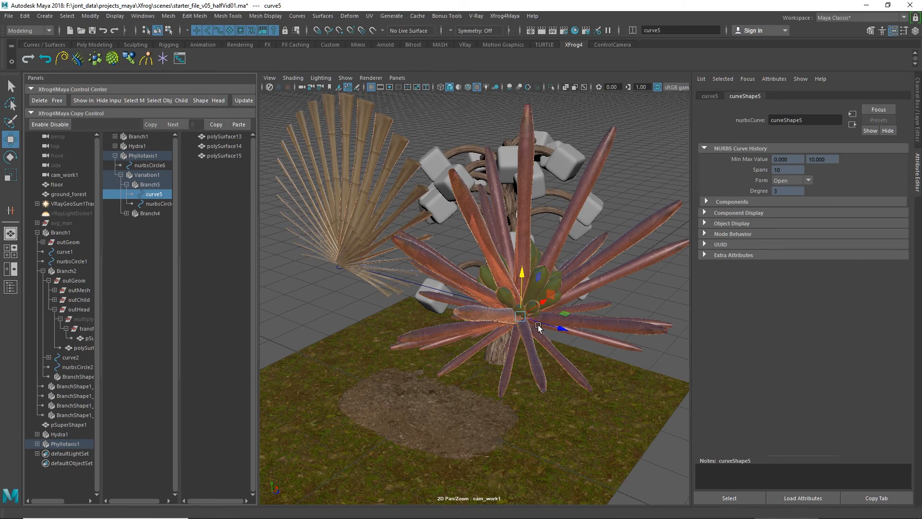
key(e)
key(r)
drag(521, 320, 413, 335)
alt+drag(482, 337, 510, 332)
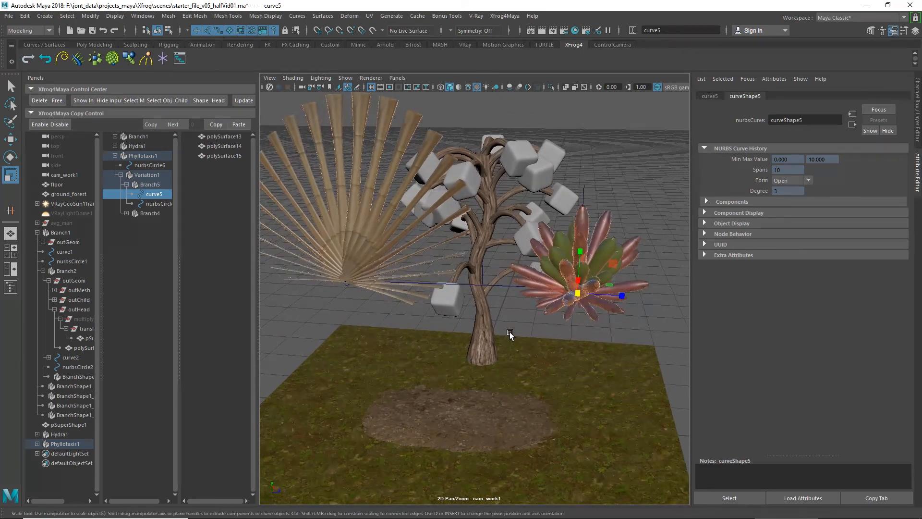
alt+middle_drag(511, 333, 526, 367)
click(629, 242)
alt+drag(557, 286, 552, 206)
Step: Switch the viewport renderer to V-Ray IPR and view the plants from a higher angle
click(371, 79)
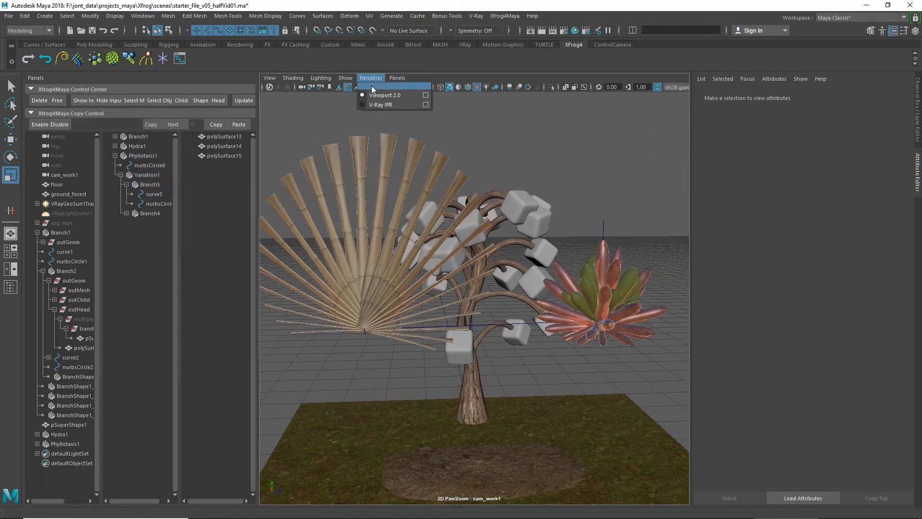
click(370, 105)
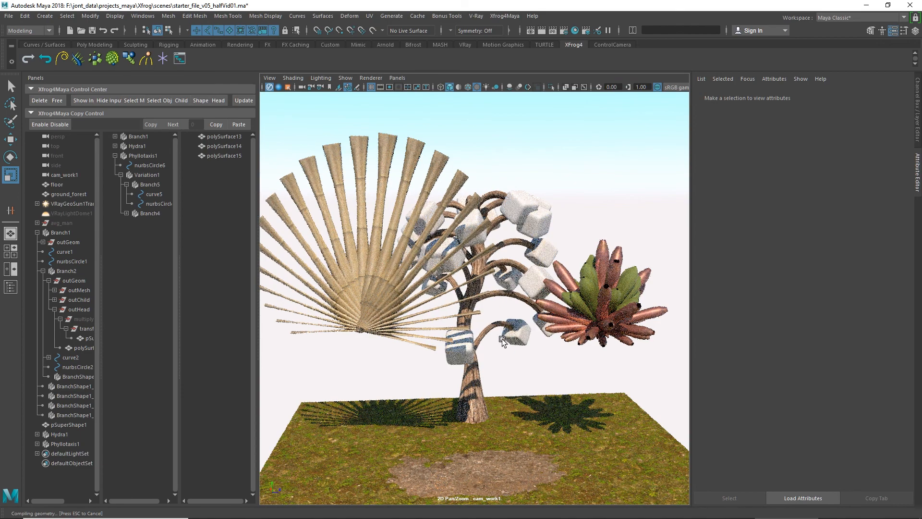
alt+drag(480, 258, 526, 362)
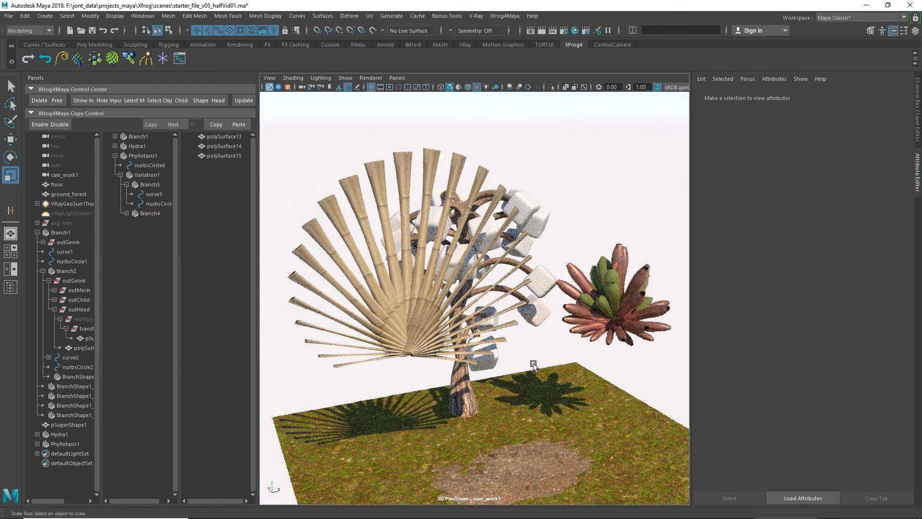
Step: Unhide VRayLightDome1 and assign the chrome material to the cube mesh under Branch2's outHead
click(75, 213)
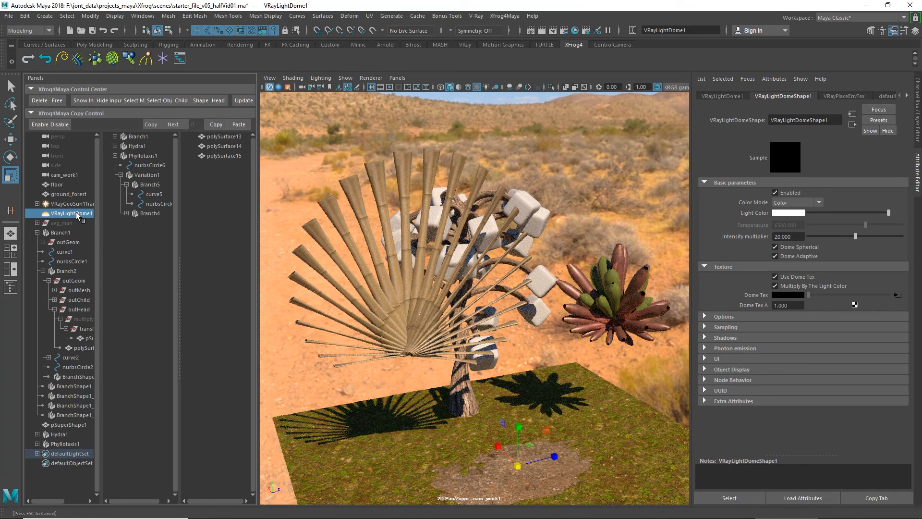
click(82, 348)
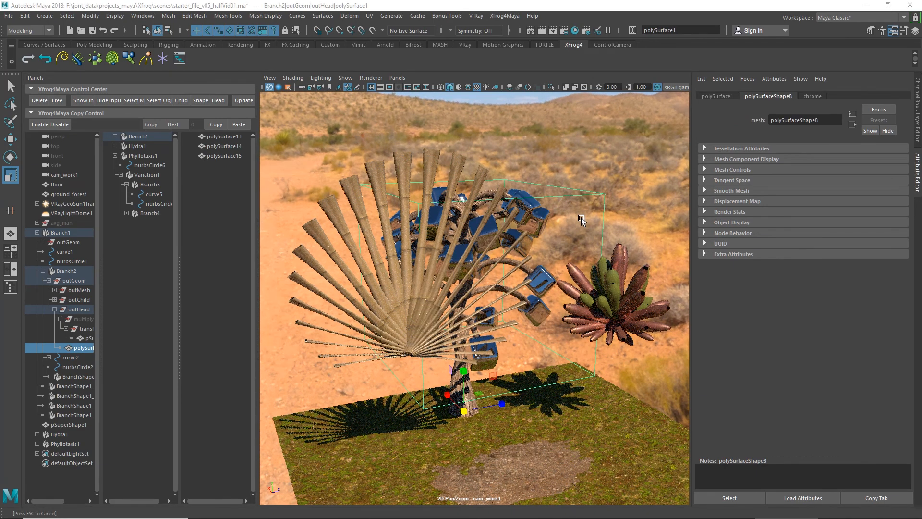
scroll(581, 218, up, 2)
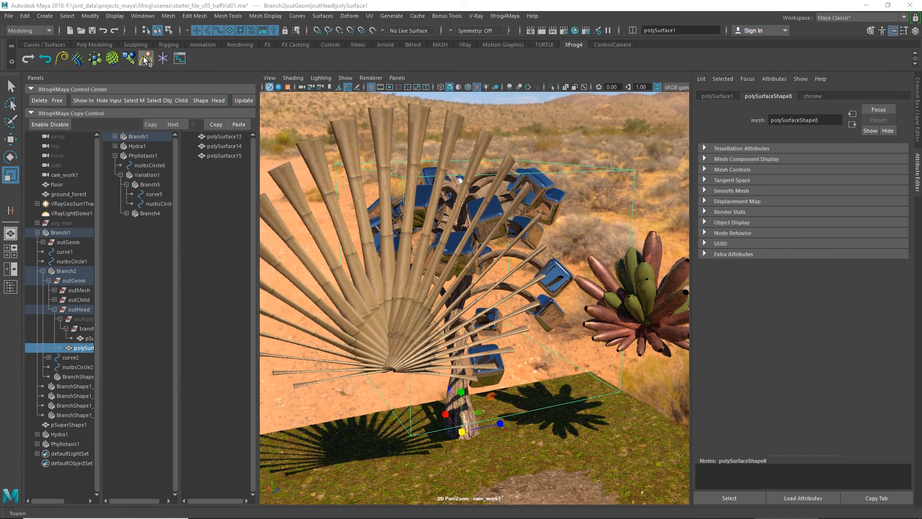
Step: Create a CurveNurbs object and expand it to show its curve
click(59, 58)
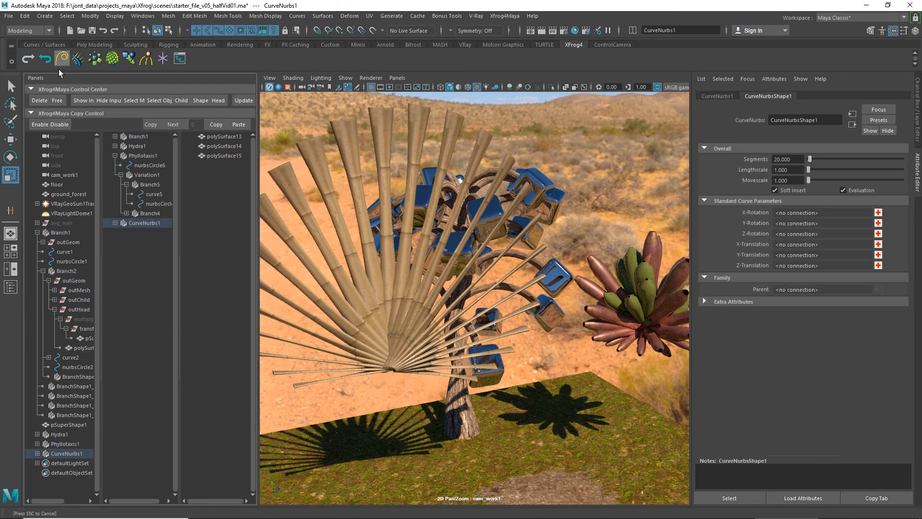
click(115, 223)
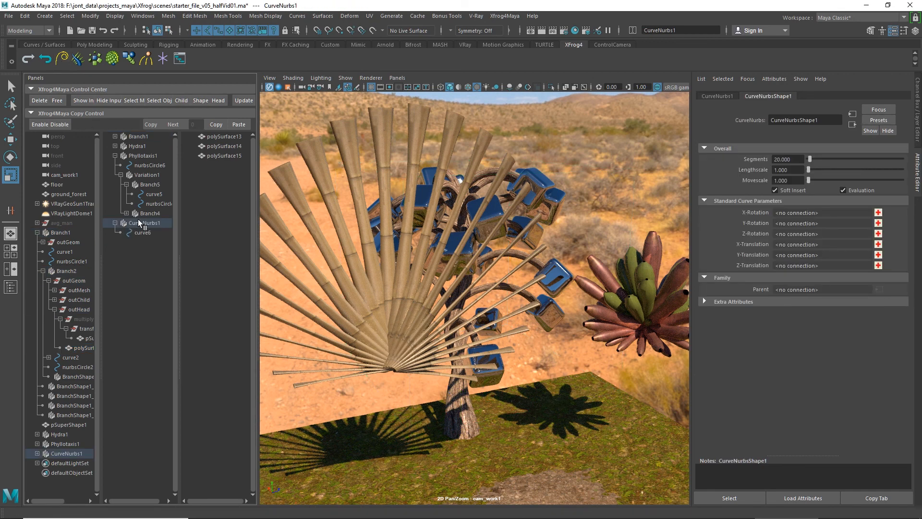